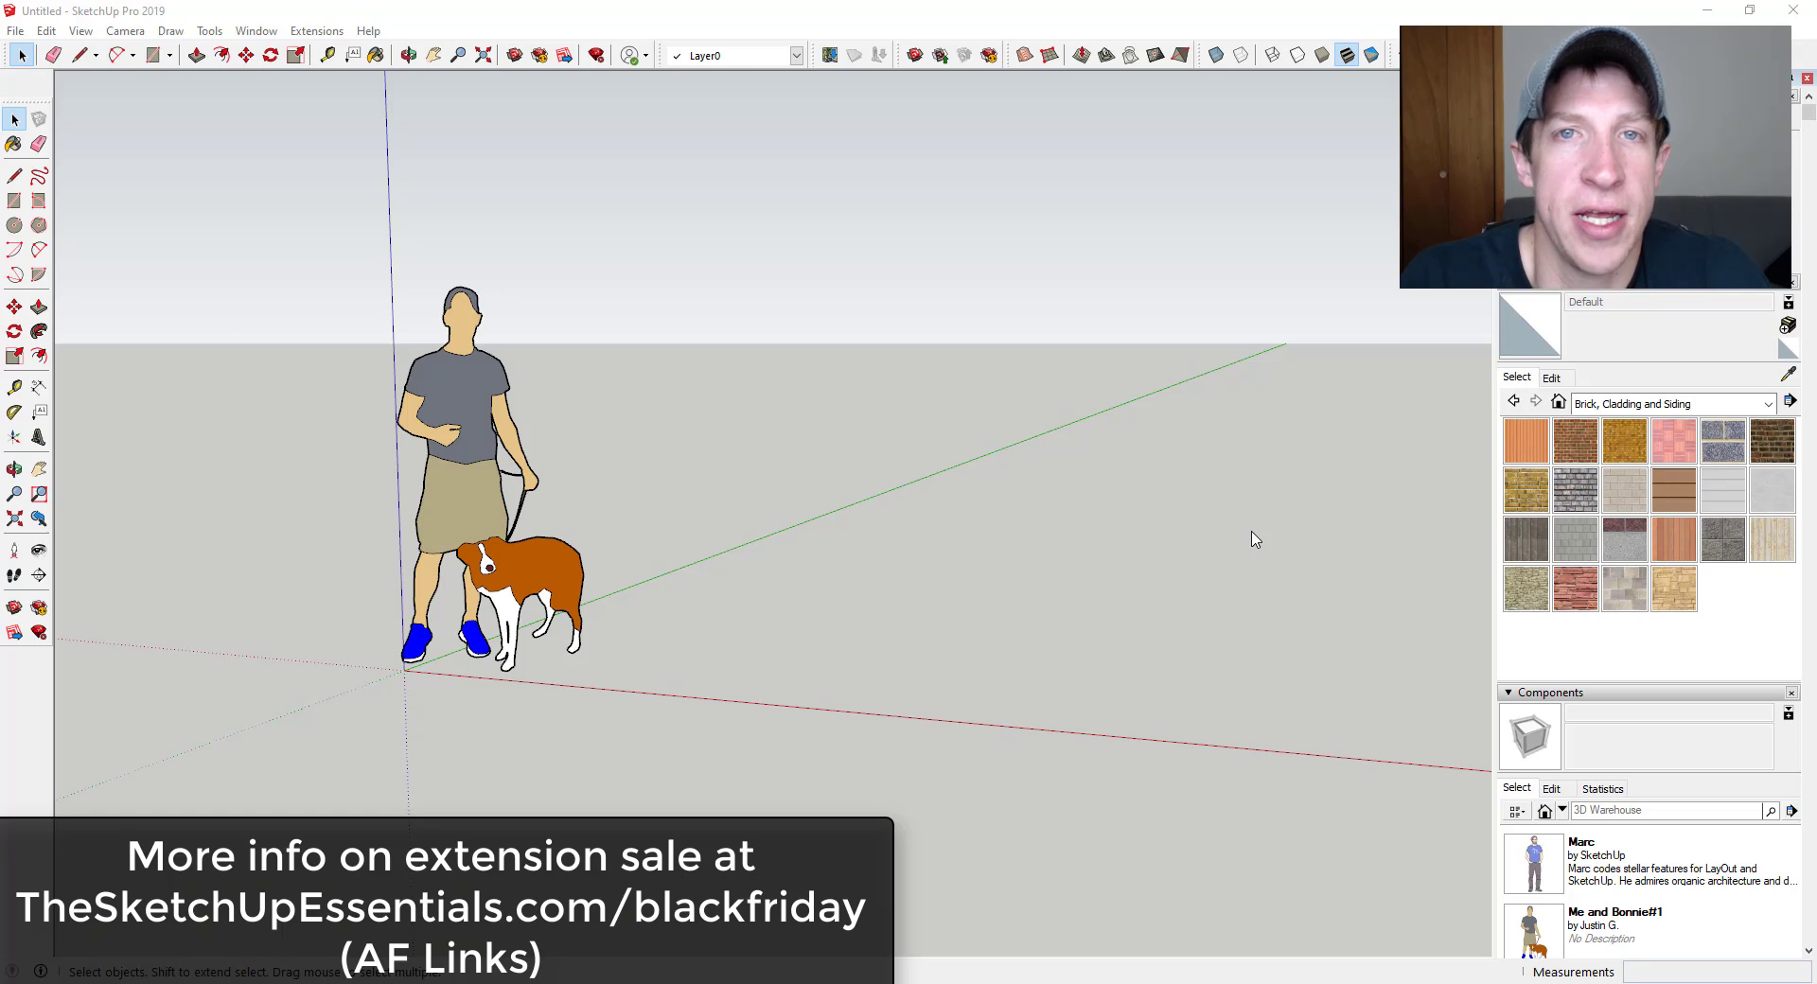
pyautogui.click(1507, 259)
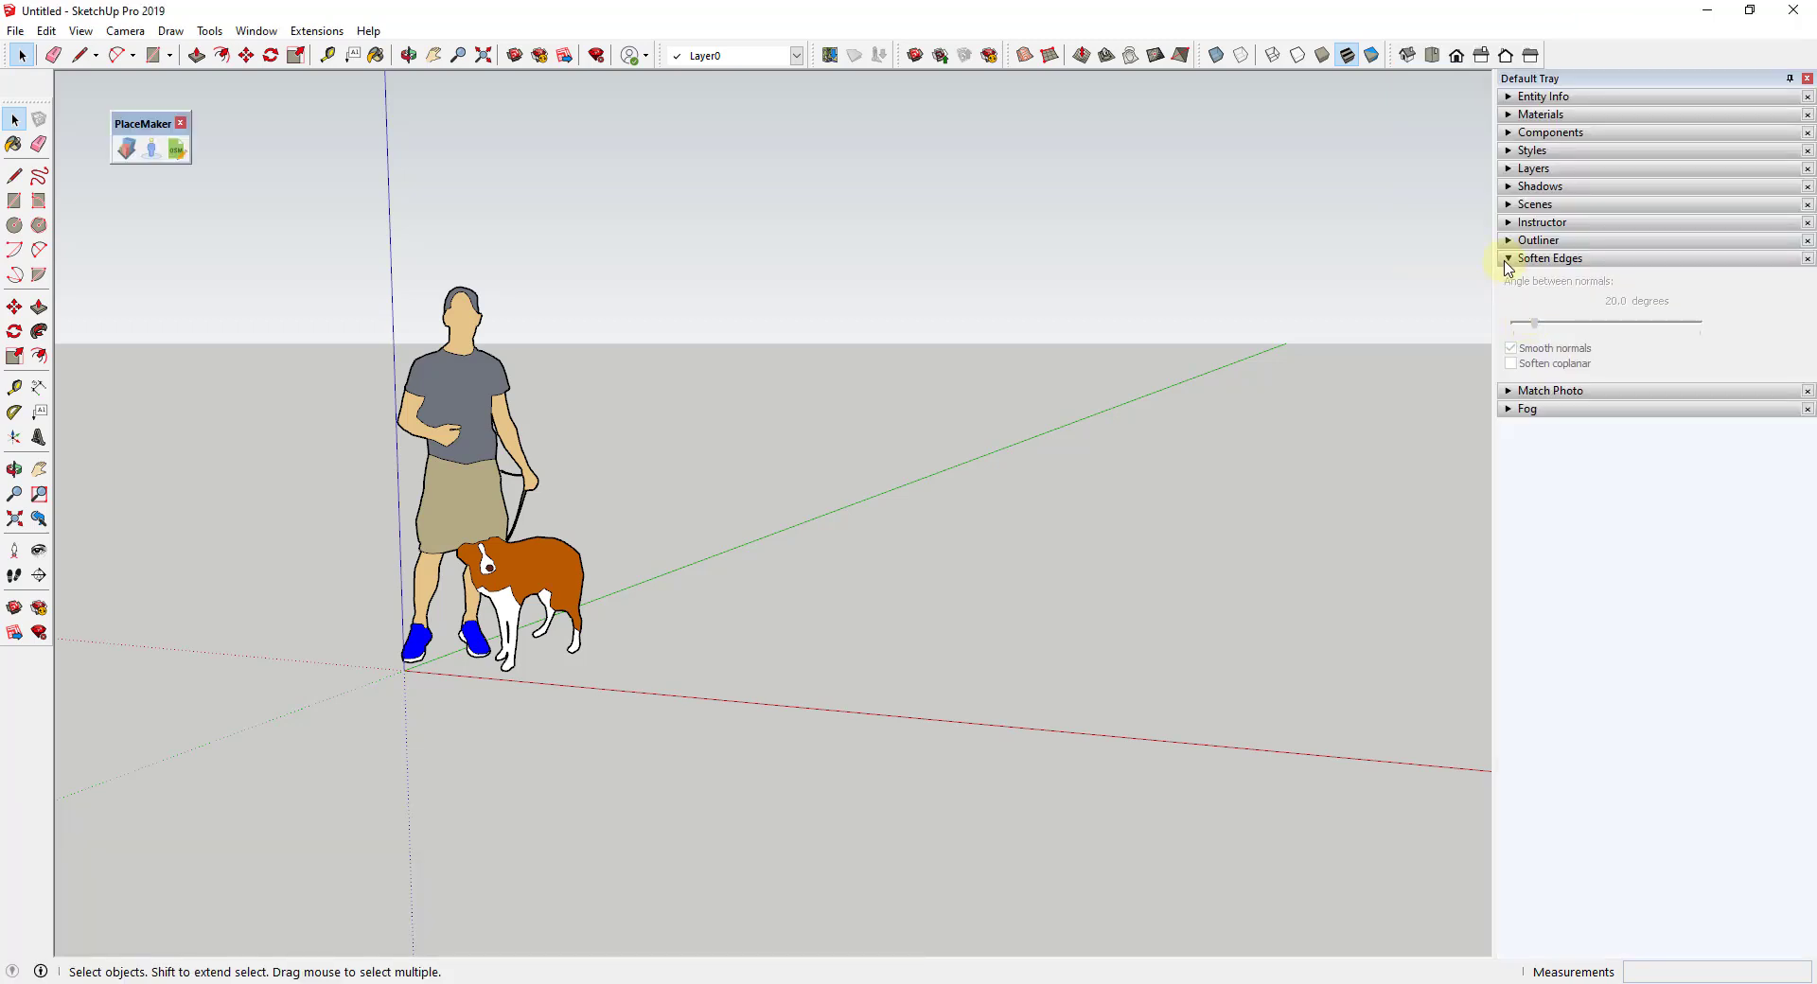
pyautogui.click(1506, 259)
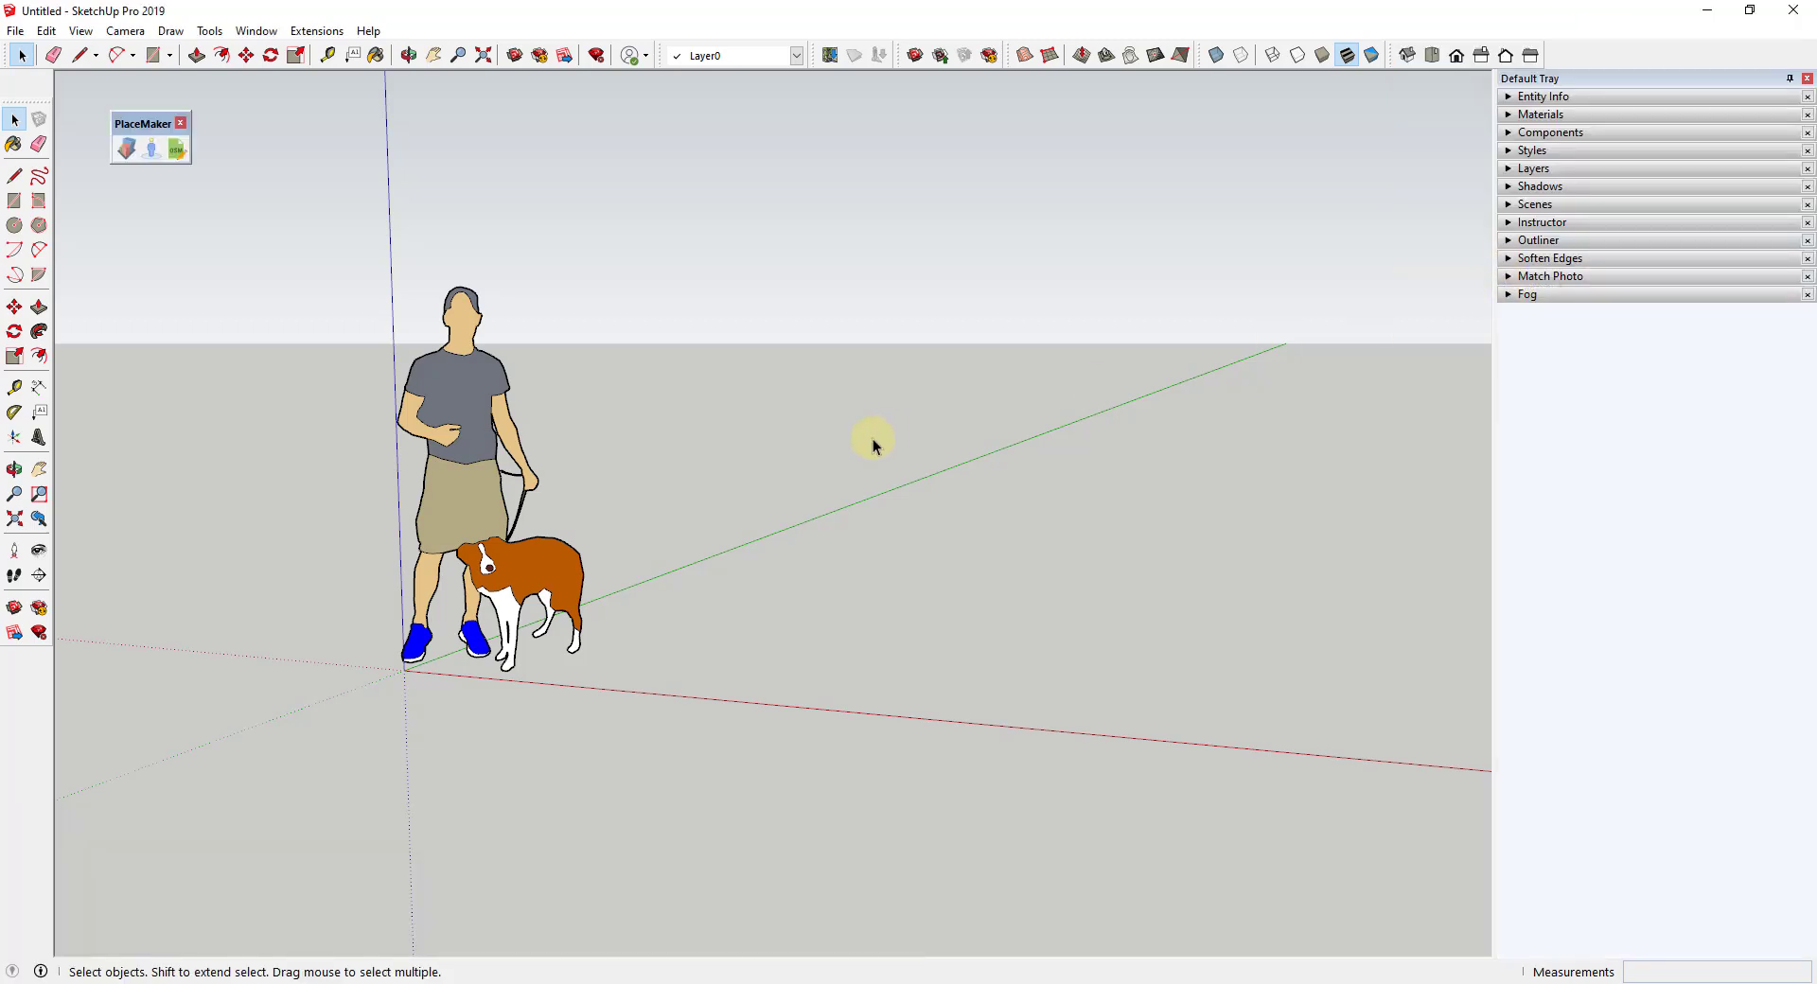
pyautogui.moveTo(870, 445); pyautogui.dragTo(925, 542, button='middle')
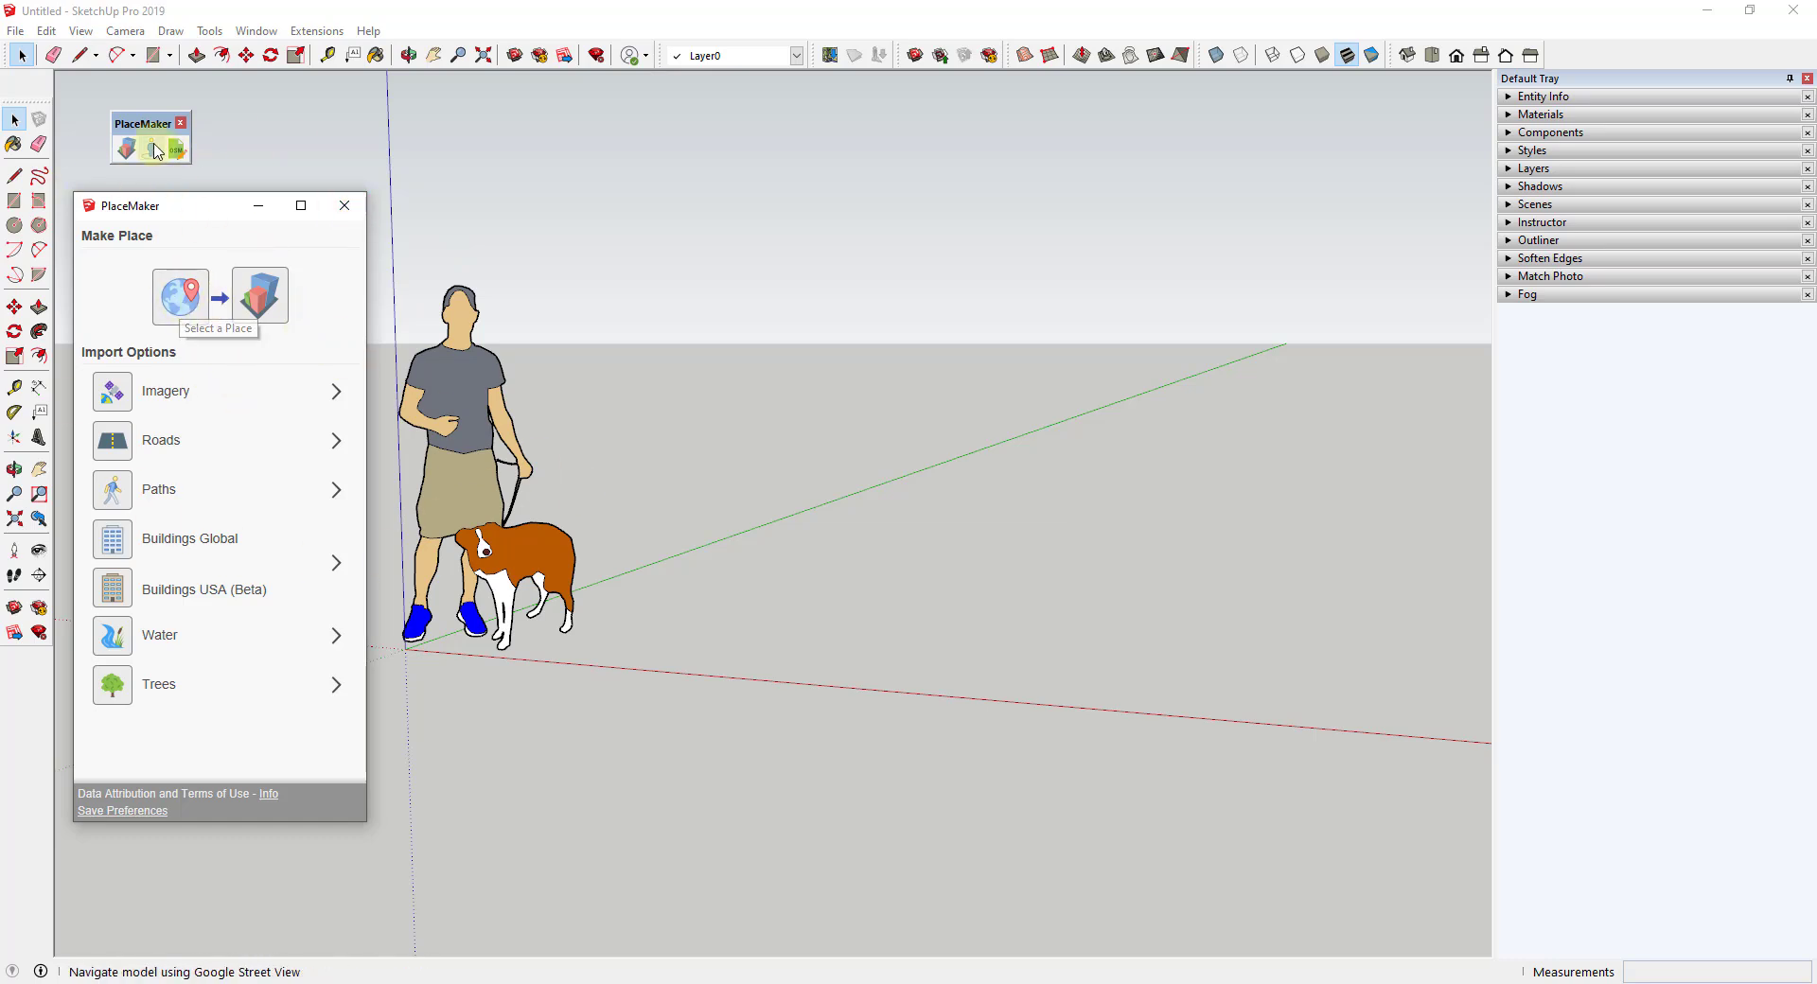
# Open PlaceMaker's place selector and search its map for Colorado Springs, taking the match in Colorado, United States of America
pyautogui.click(184, 310)
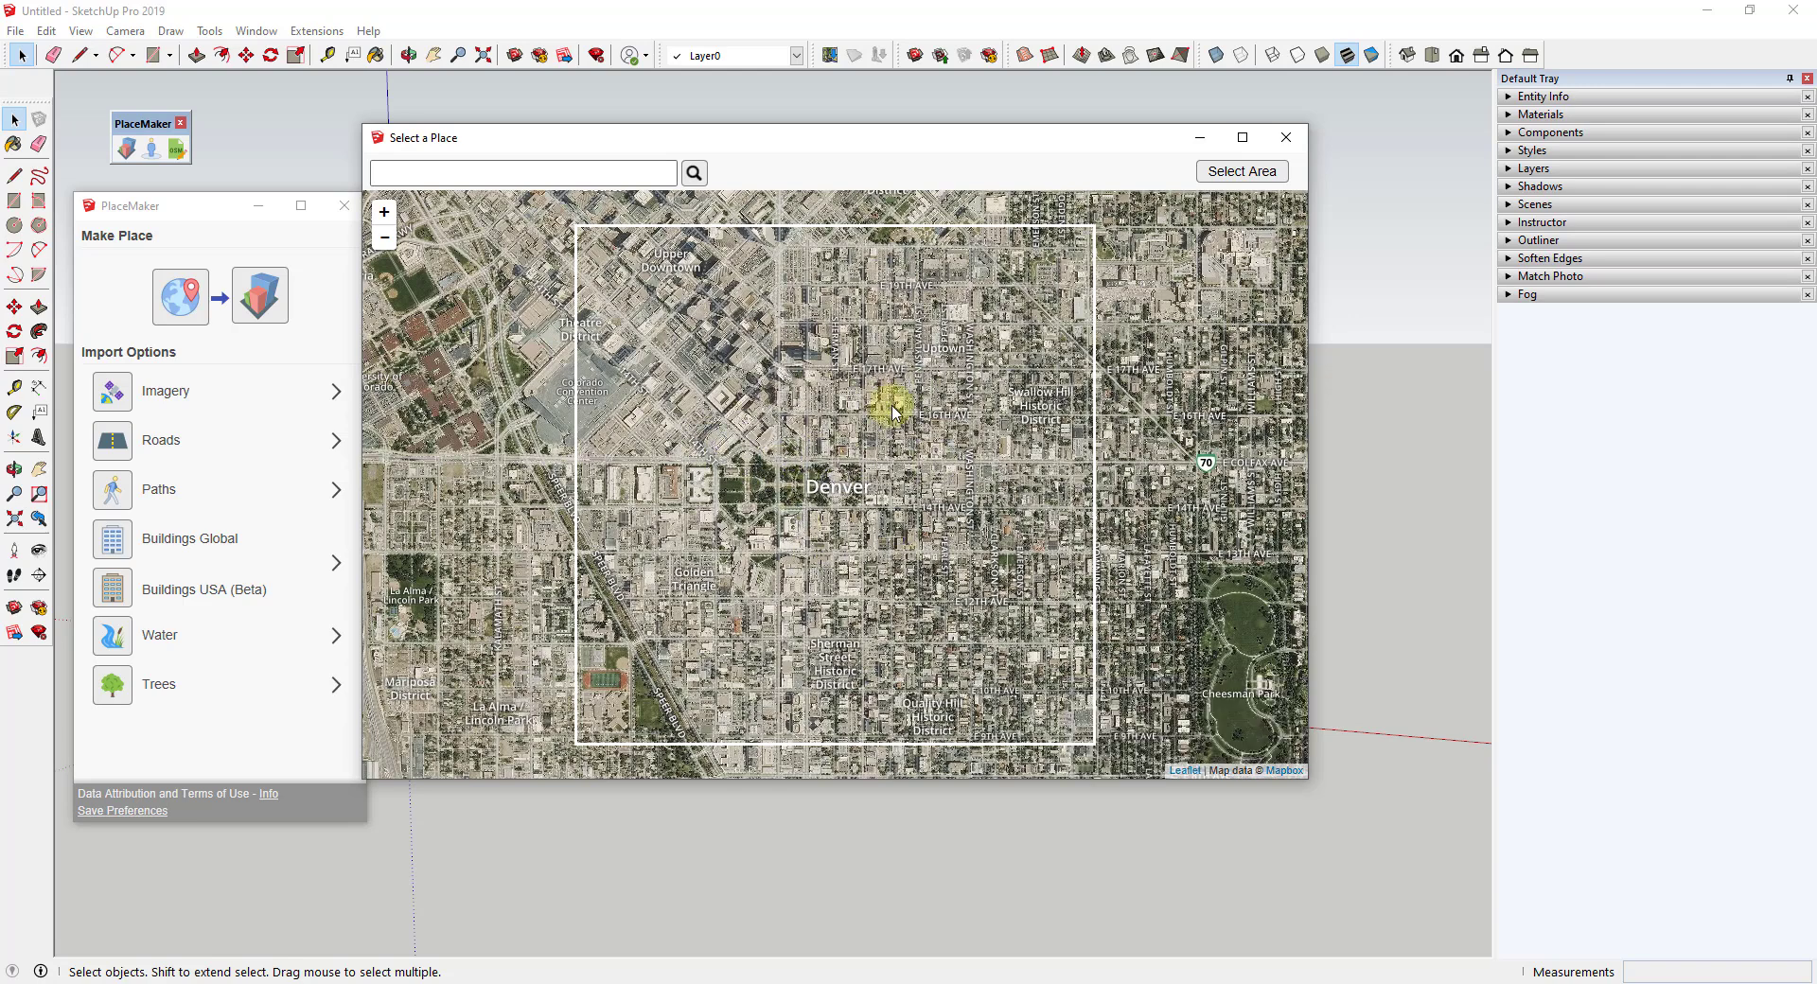
pyautogui.scroll(1, 889, 407)
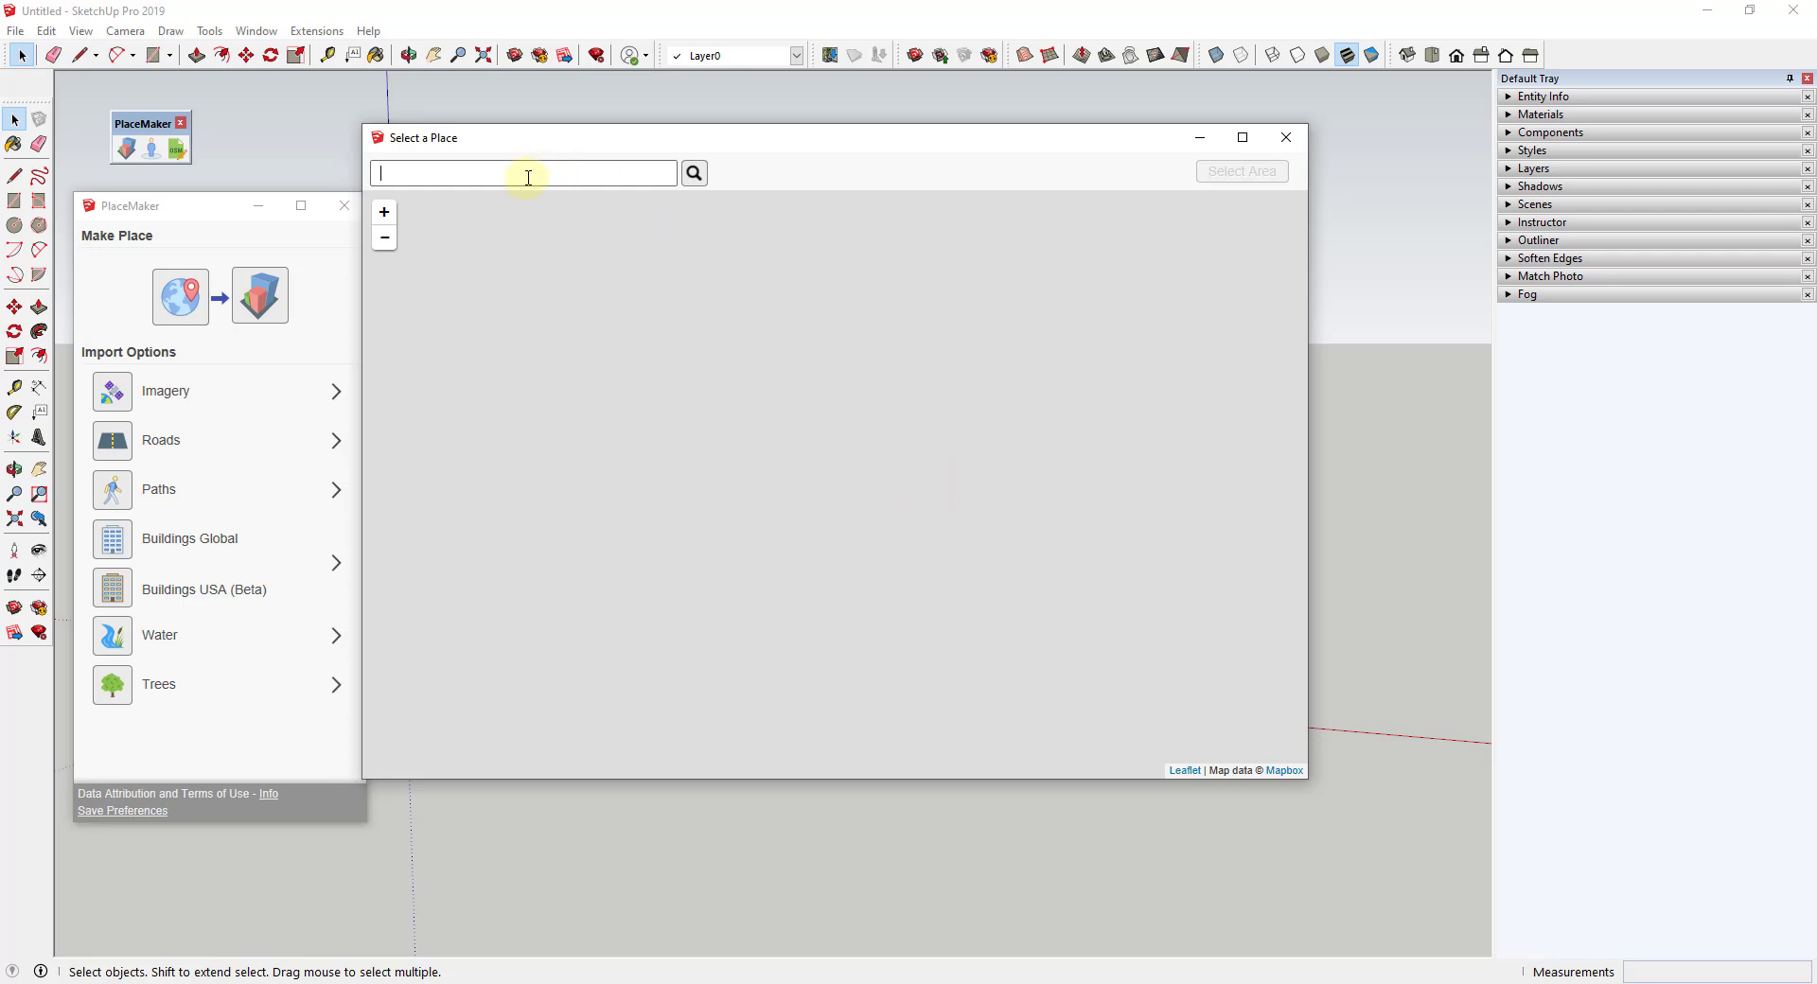
pyautogui.write('colorado springs')
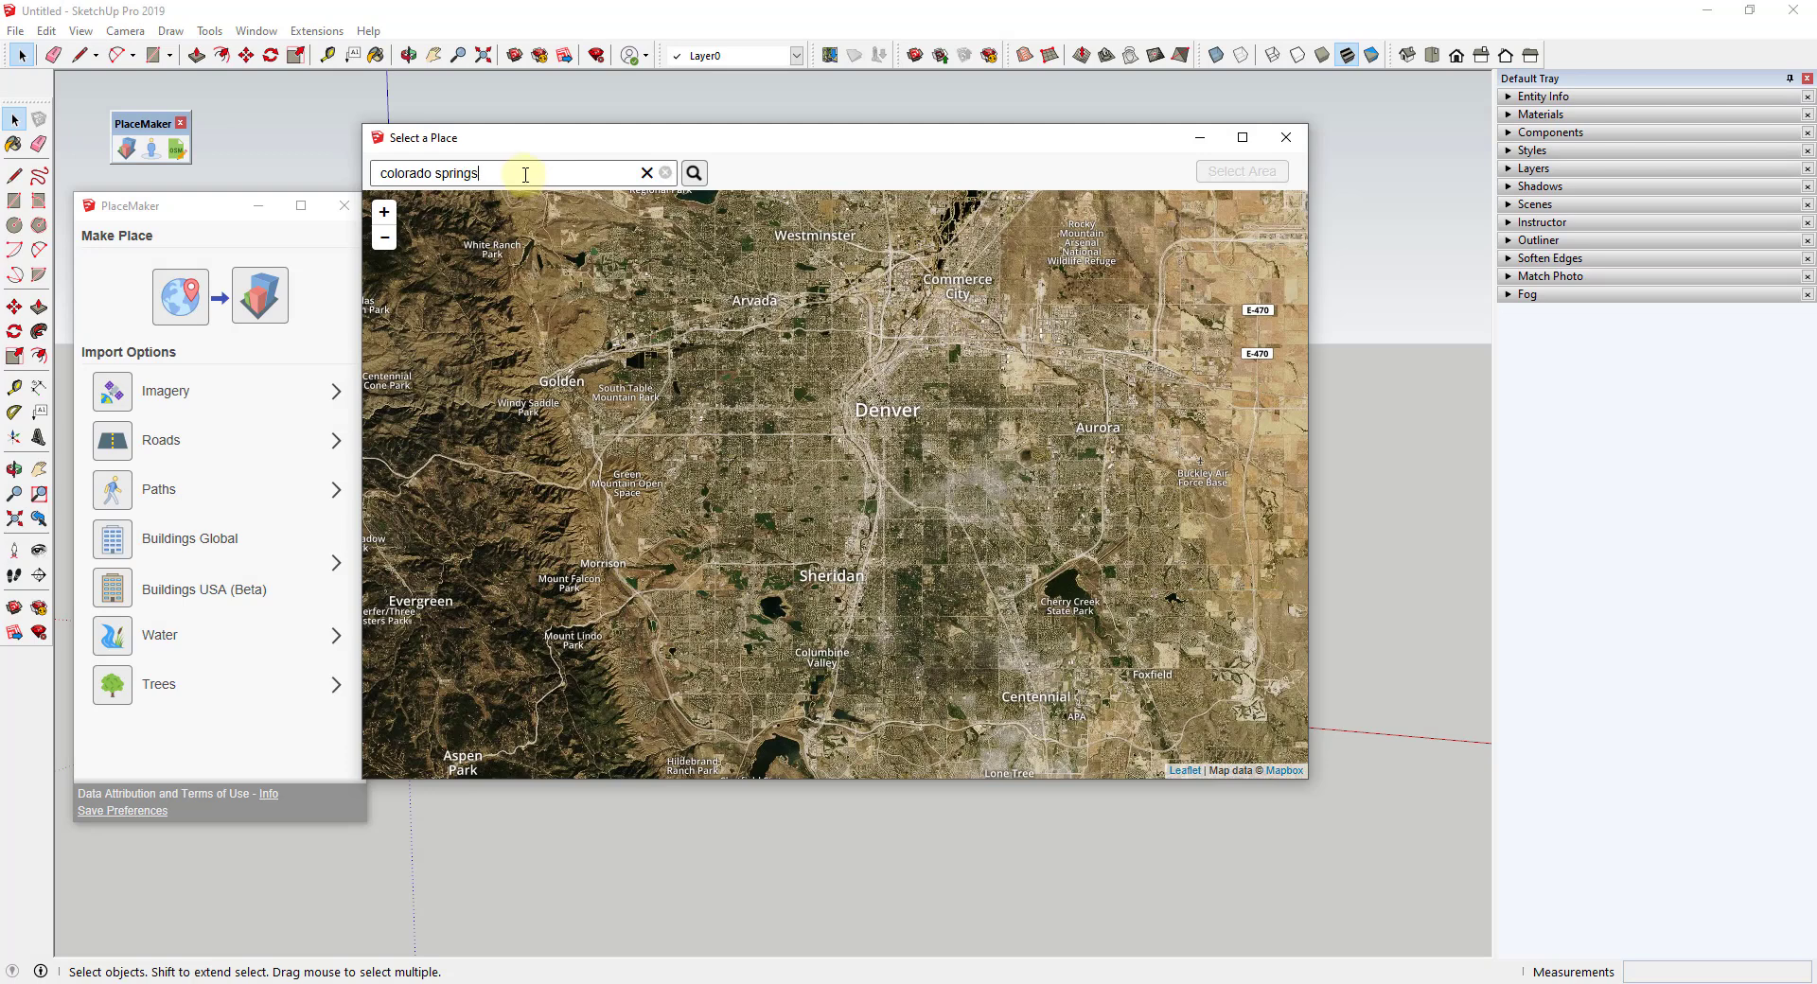
pyautogui.click(693, 172)
pyautogui.click(682, 243)
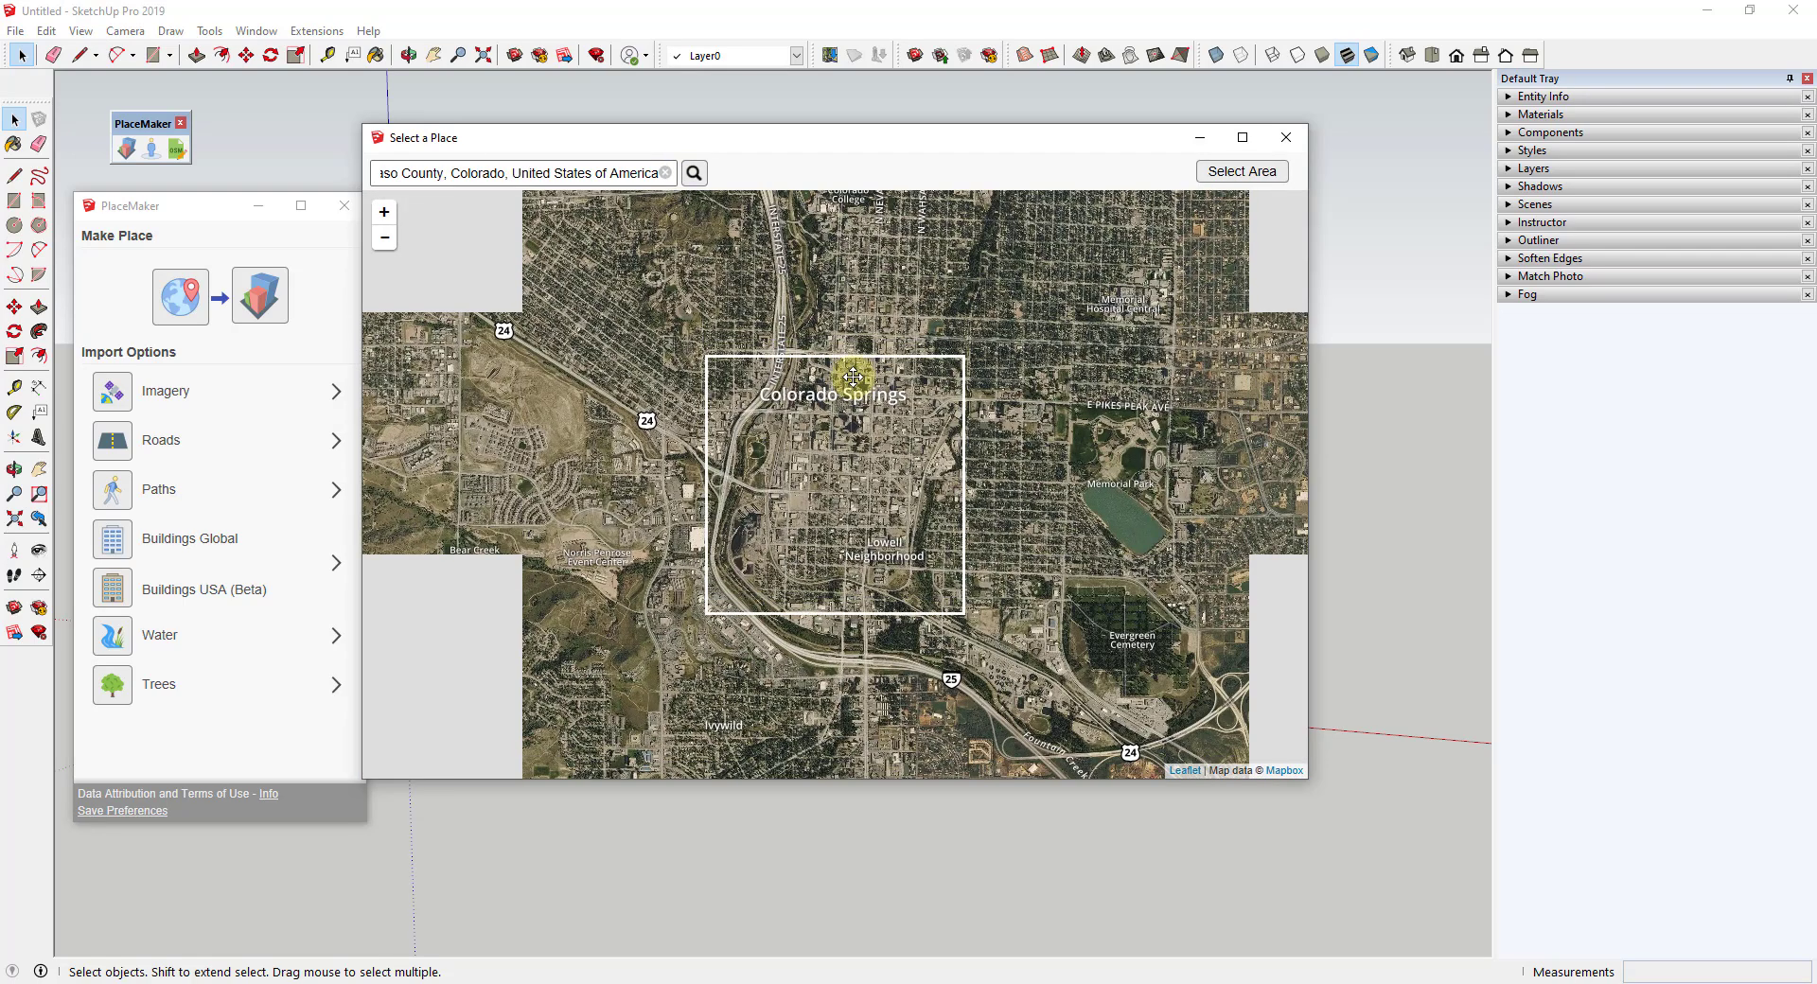
# Frame the downtown area of Colorado Springs on the map and import the selected area into the model
pyautogui.moveTo(853, 377); pyautogui.dragTo(879, 477)
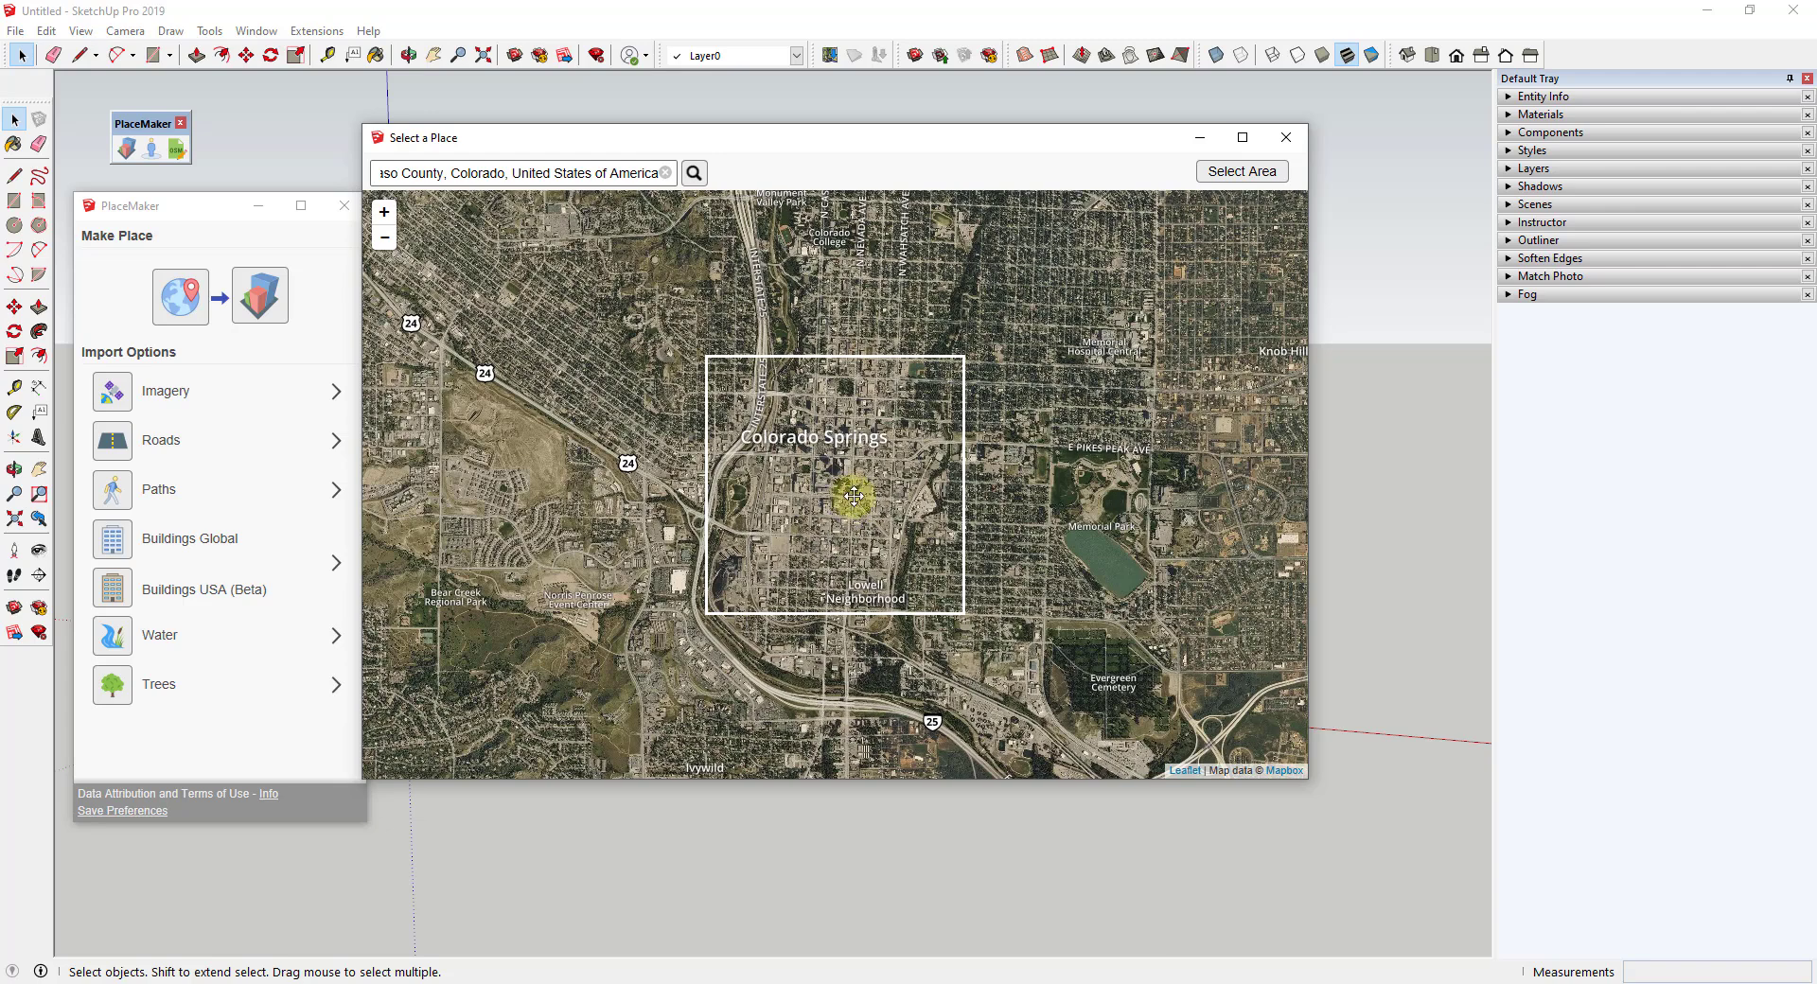
pyautogui.moveTo(853, 505); pyautogui.dragTo(856, 508)
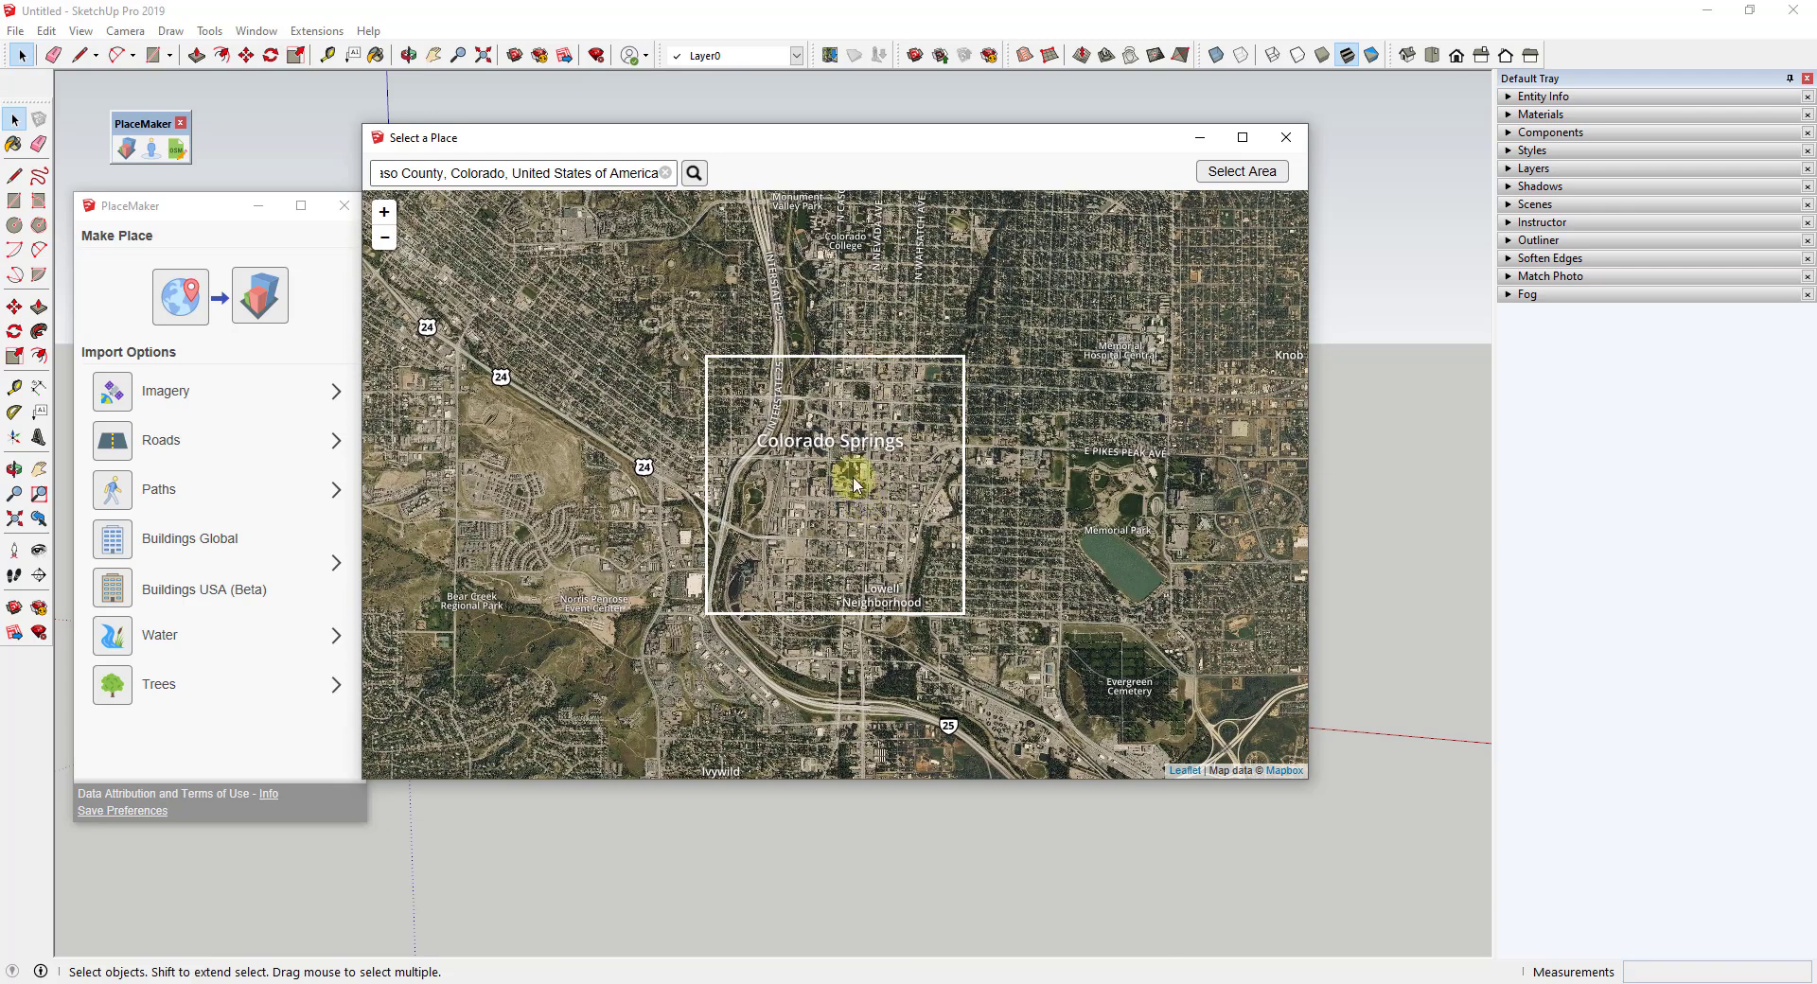
pyautogui.scroll(1, 857, 478)
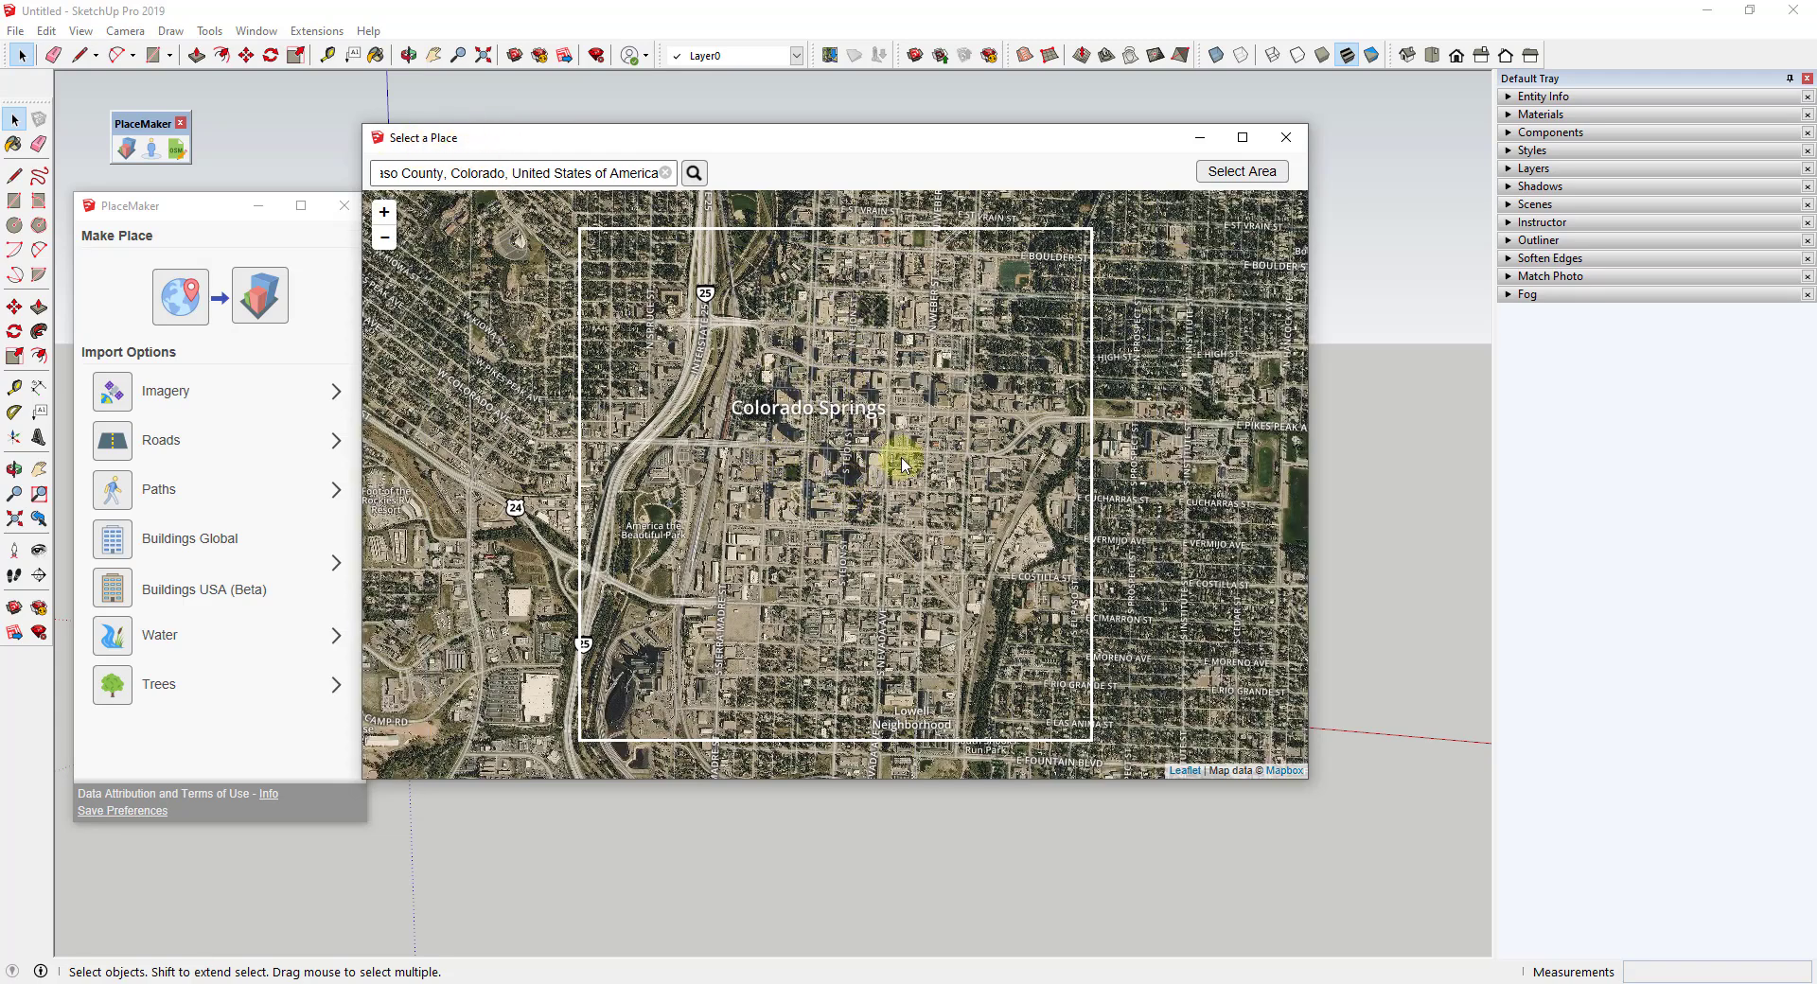
pyautogui.click(1219, 180)
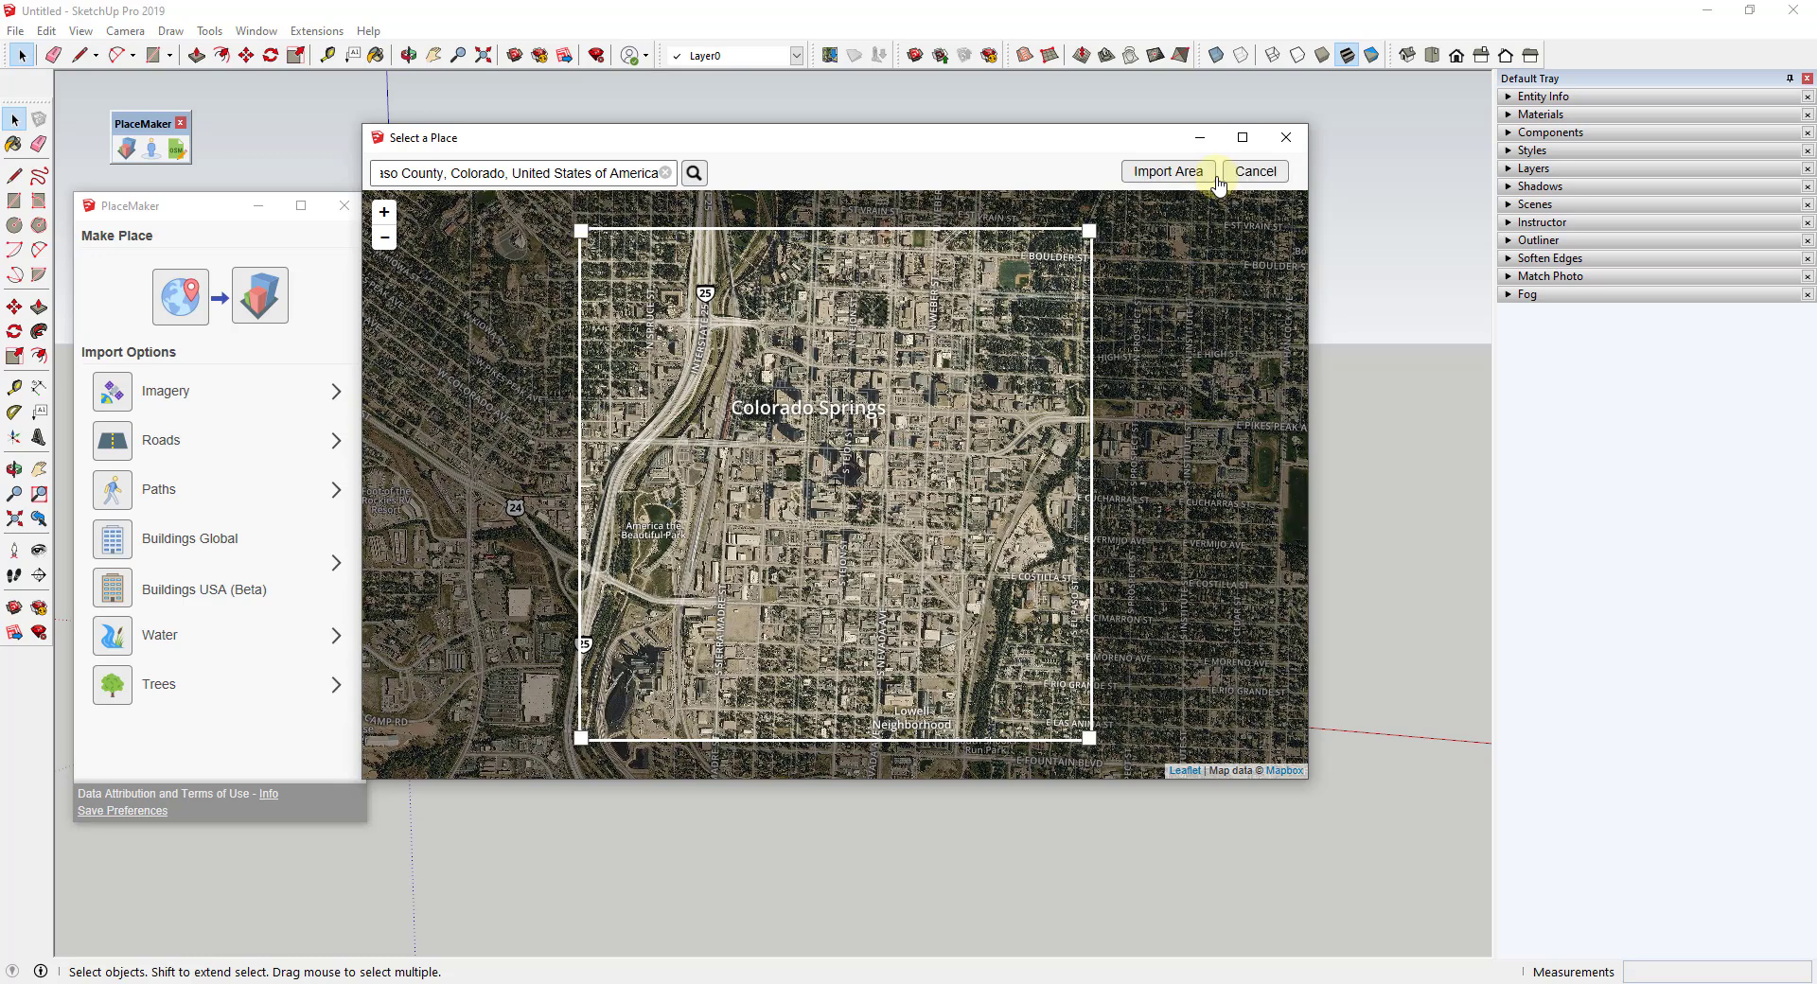
pyautogui.moveTo(1087, 232)
pyautogui.mouseDown()
pyautogui.moveTo(1022, 307)
pyautogui.moveTo(924, 353)
pyautogui.moveTo(860, 321)
pyautogui.moveTo(901, 273)
pyautogui.moveTo(993, 266)
pyautogui.moveTo(1087, 303)
pyautogui.moveTo(1083, 437)
pyautogui.moveTo(1045, 439)
pyautogui.moveTo(1085, 417)
pyautogui.moveTo(1066, 238)
pyautogui.moveTo(1088, 230)
pyautogui.mouseUp()
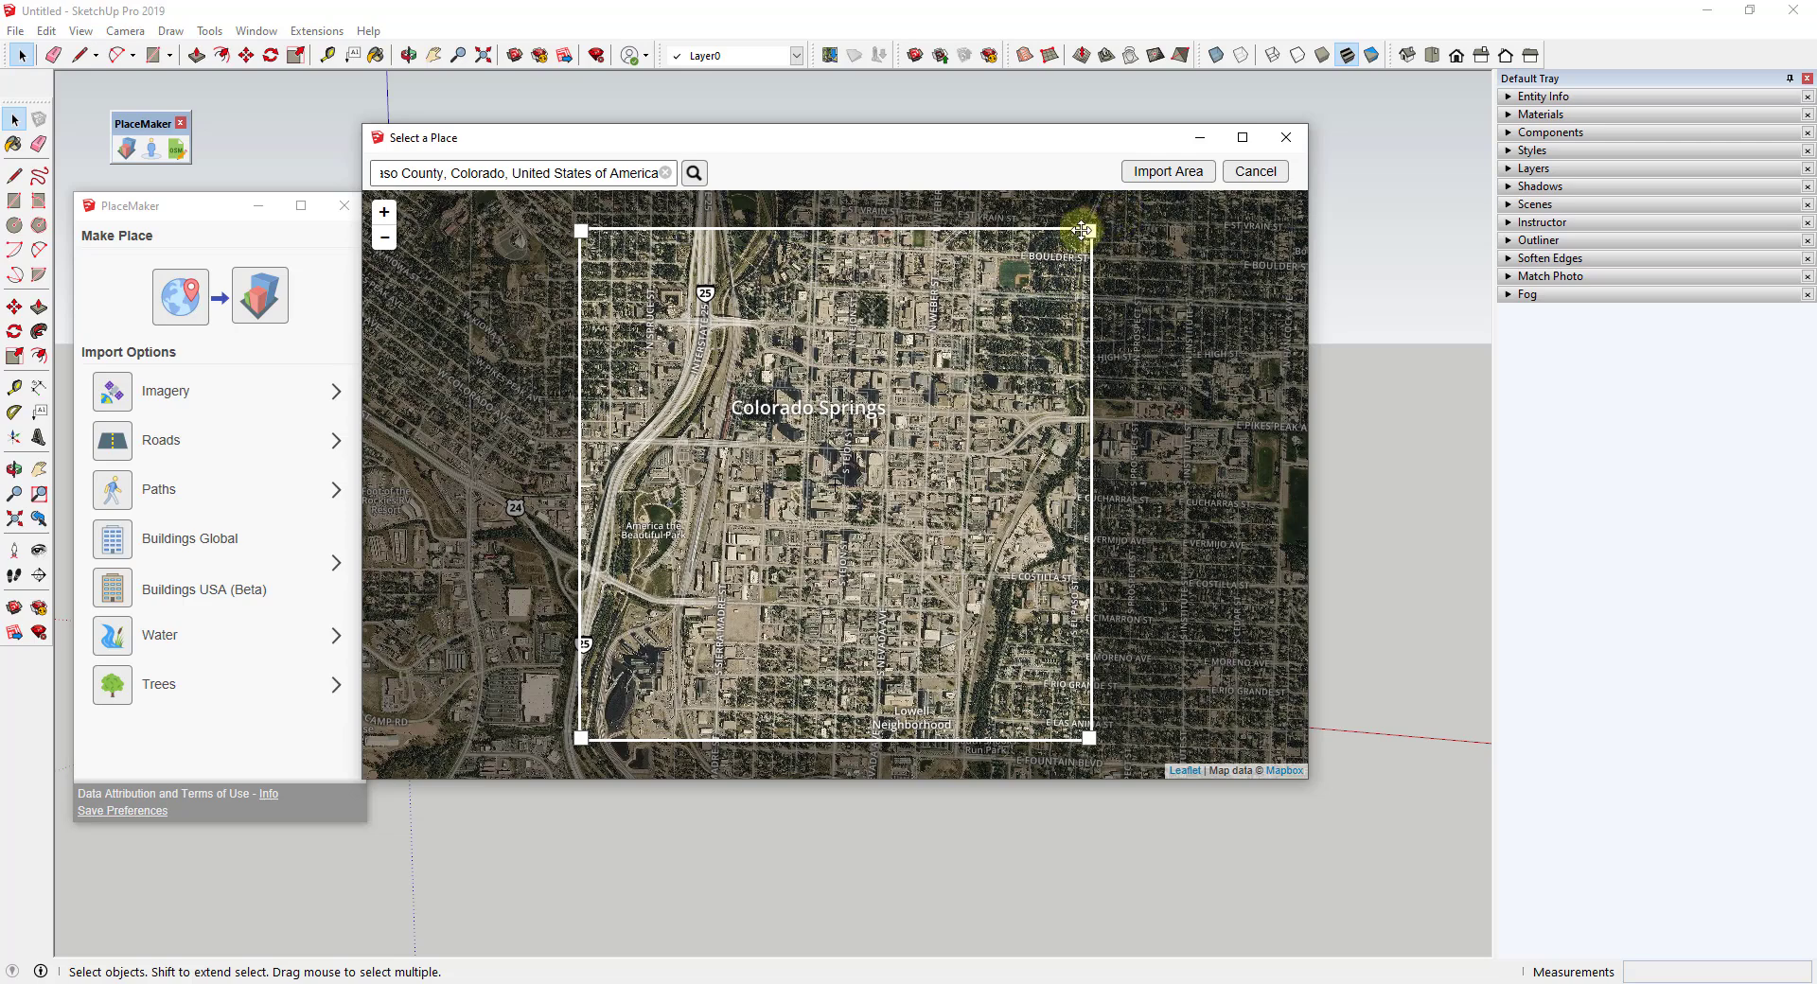
pyautogui.click(1160, 173)
# Examine the imported aerial imagery of Colorado Springs as a whole and up close around the downtown blocks
pyautogui.moveTo(1038, 410); pyautogui.dragTo(1064, 680, button='middle')
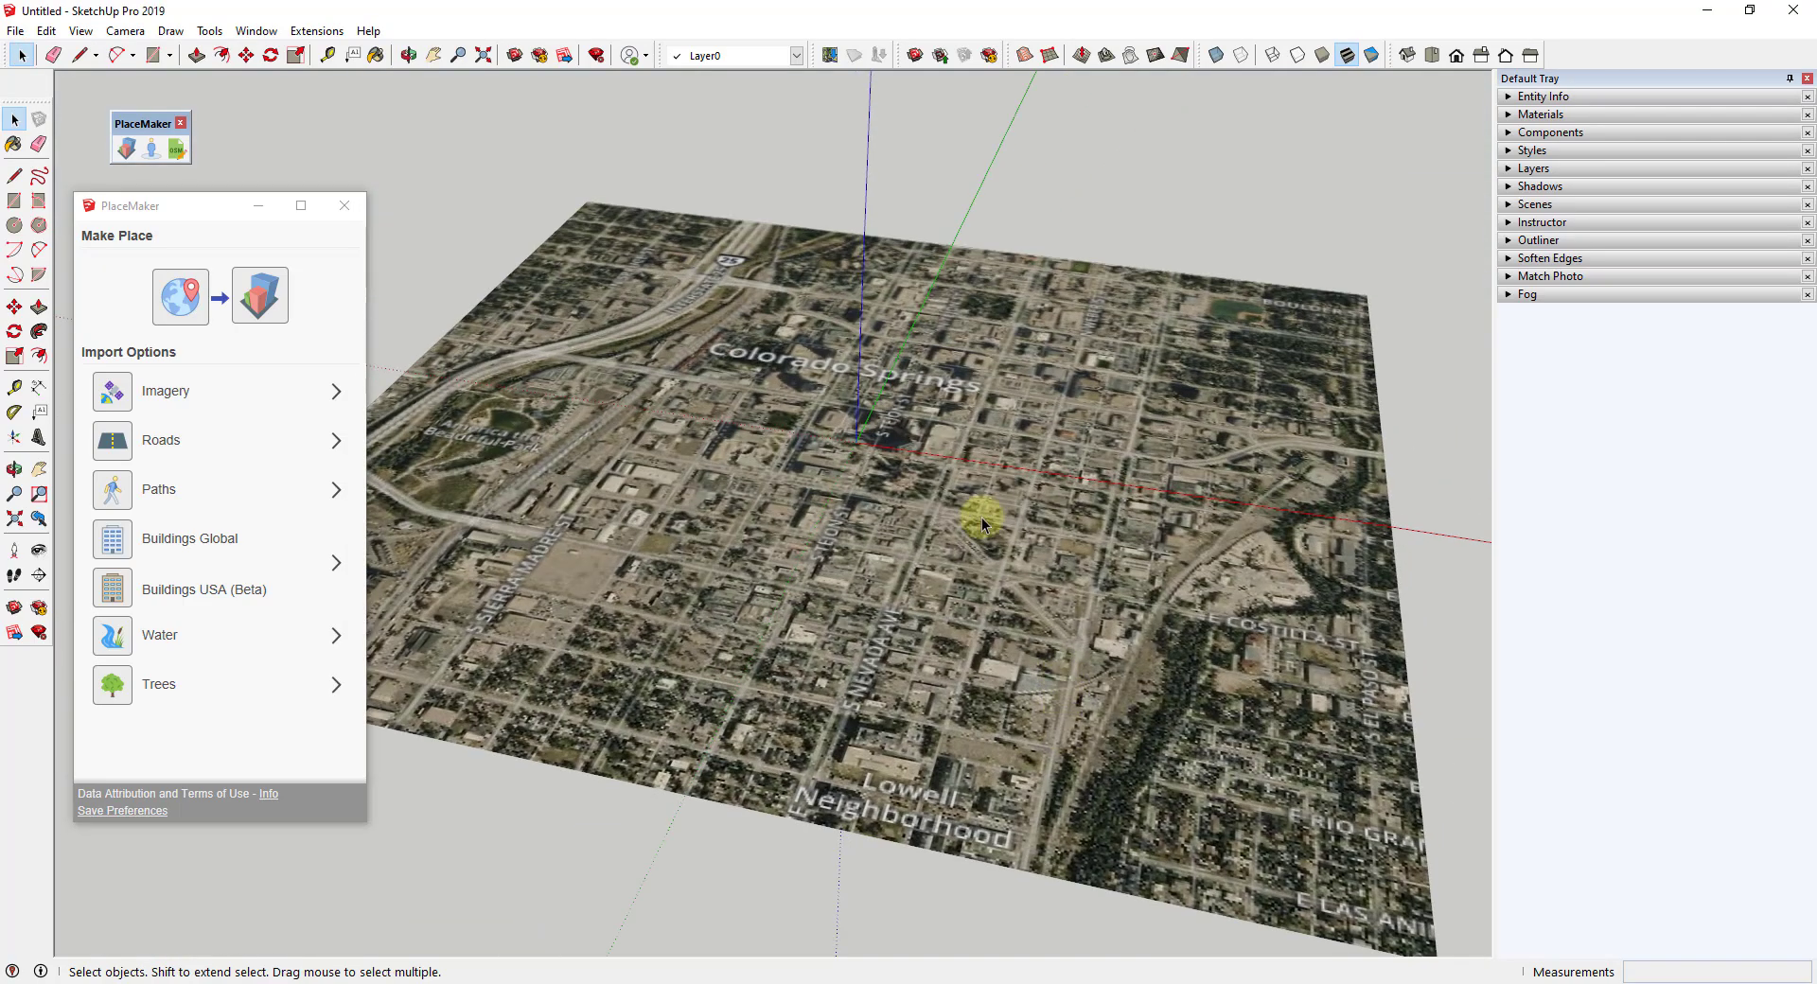
pyautogui.scroll(-5, 983, 513)
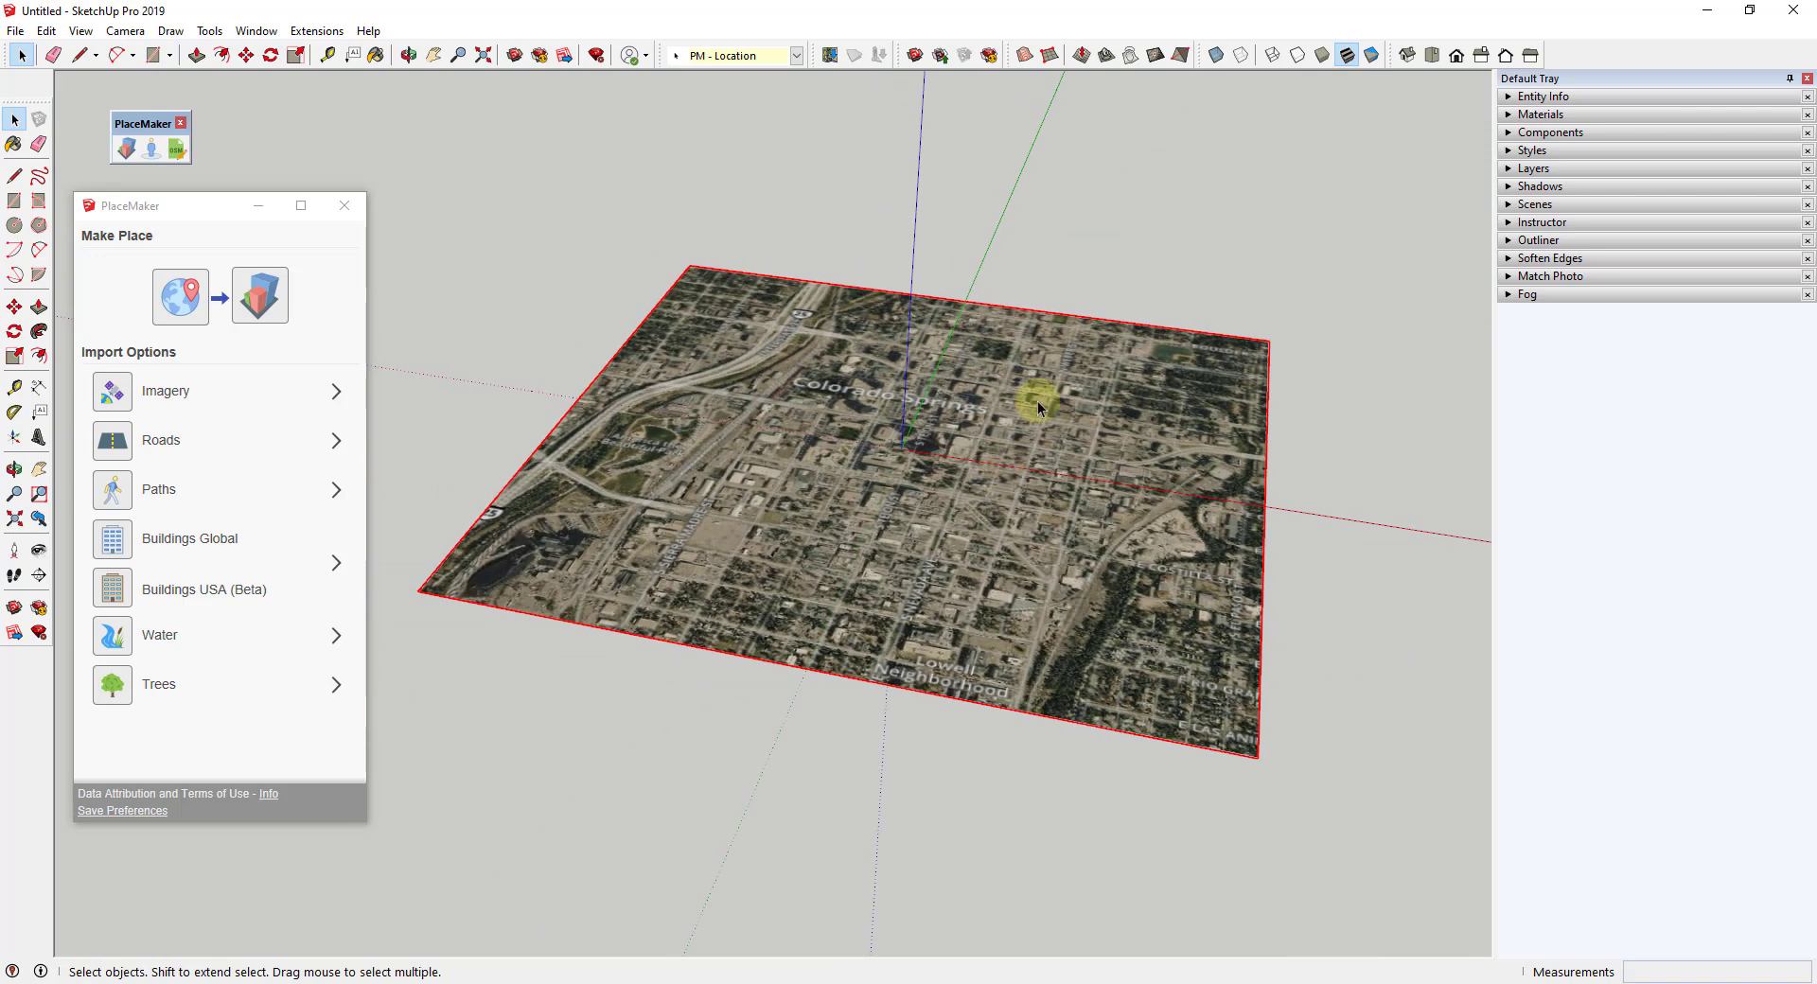
pyautogui.moveTo(1035, 393); pyautogui.dragTo(1048, 489, button='middle')
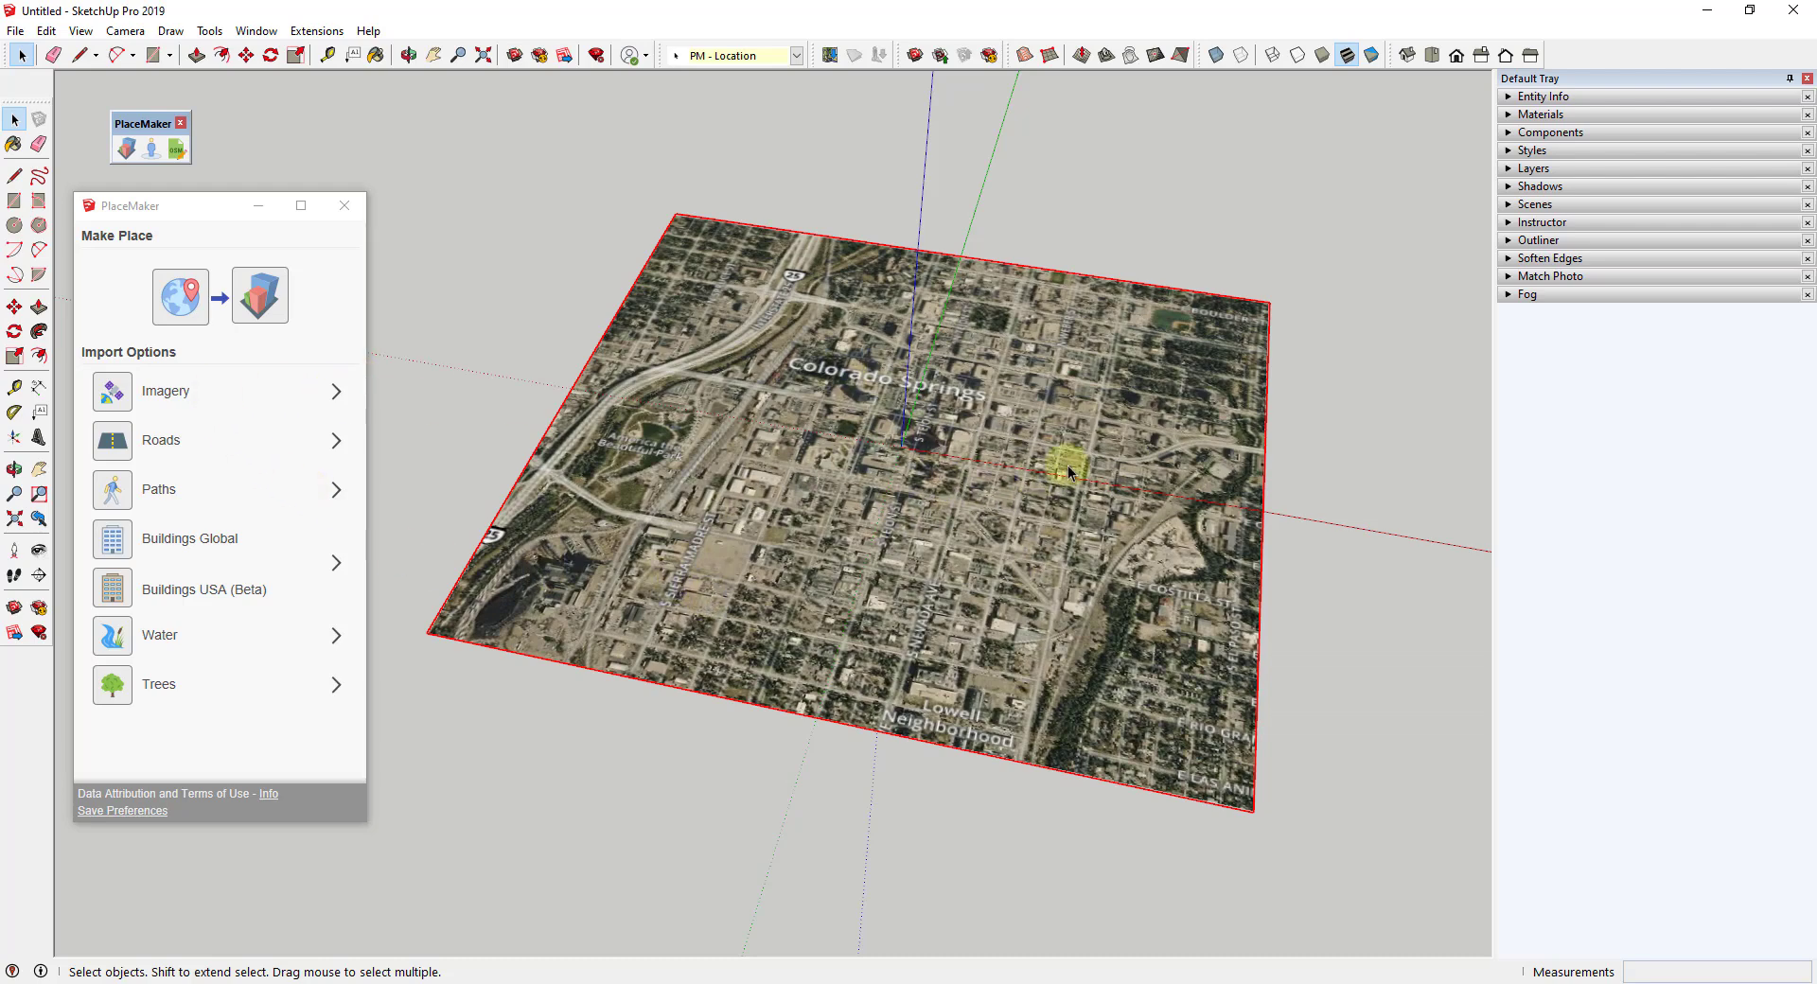
pyautogui.scroll(1, 1051, 503)
pyautogui.scroll(5, 1051, 498)
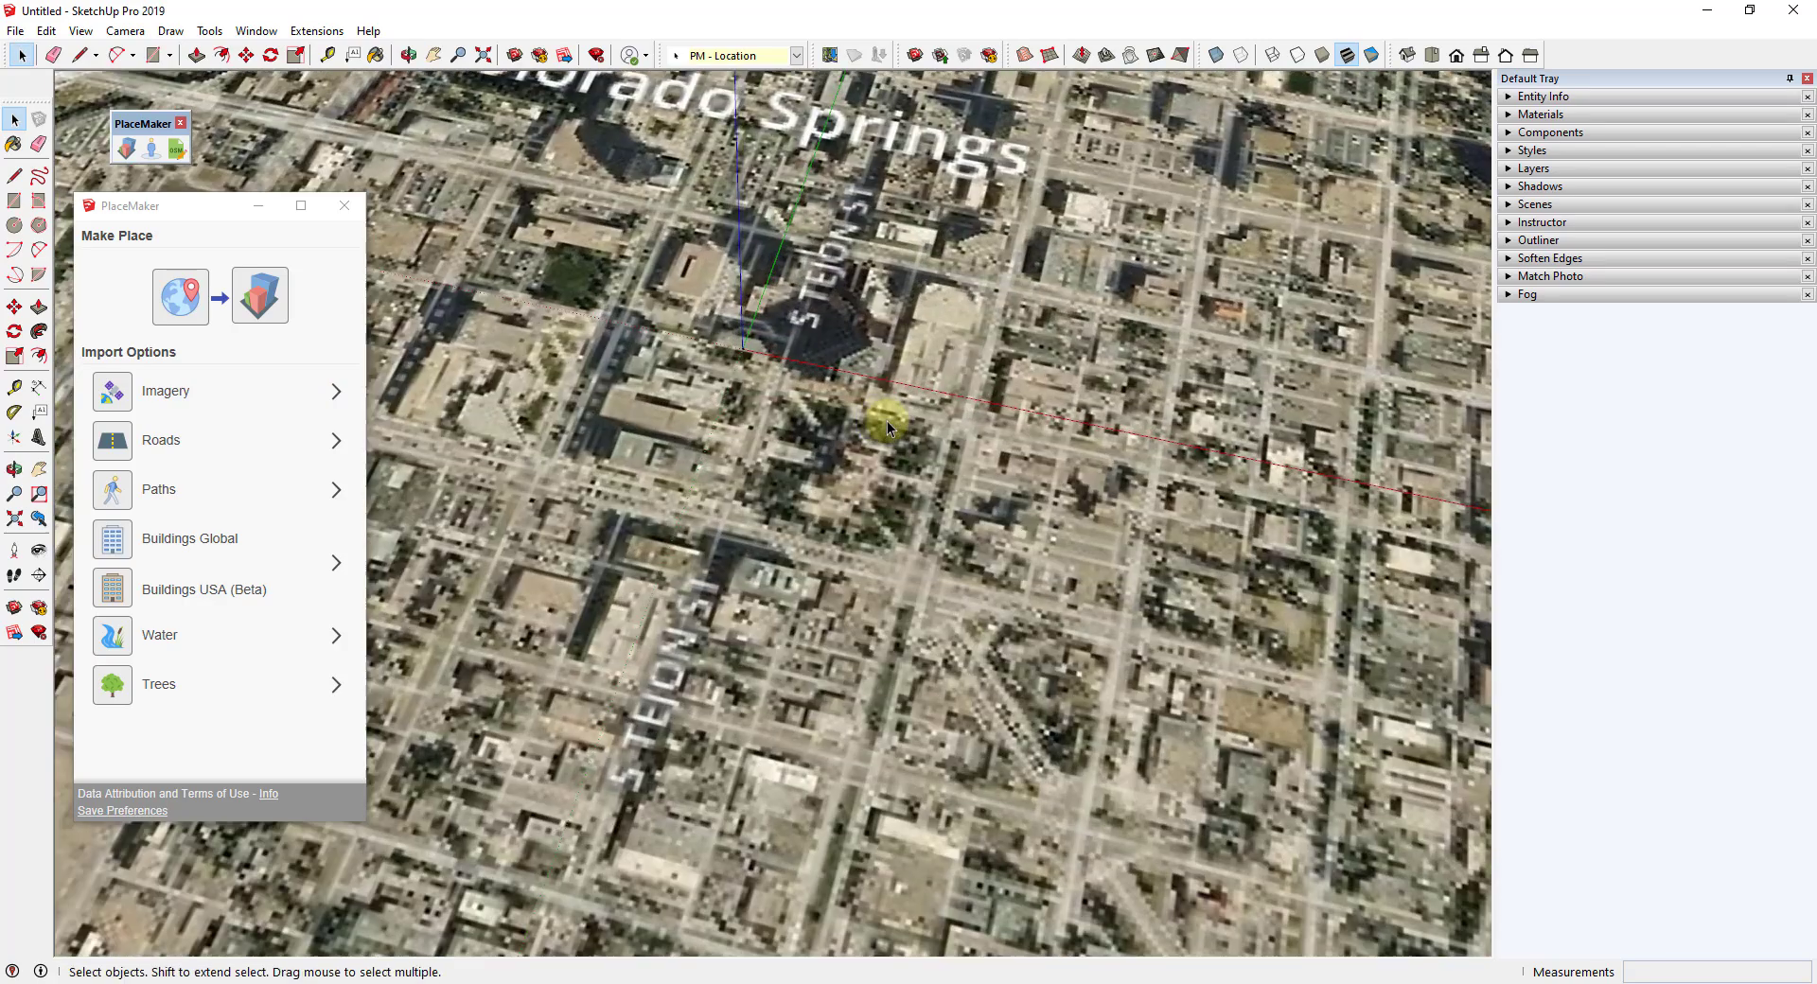
pyautogui.scroll(-2, 1060, 480)
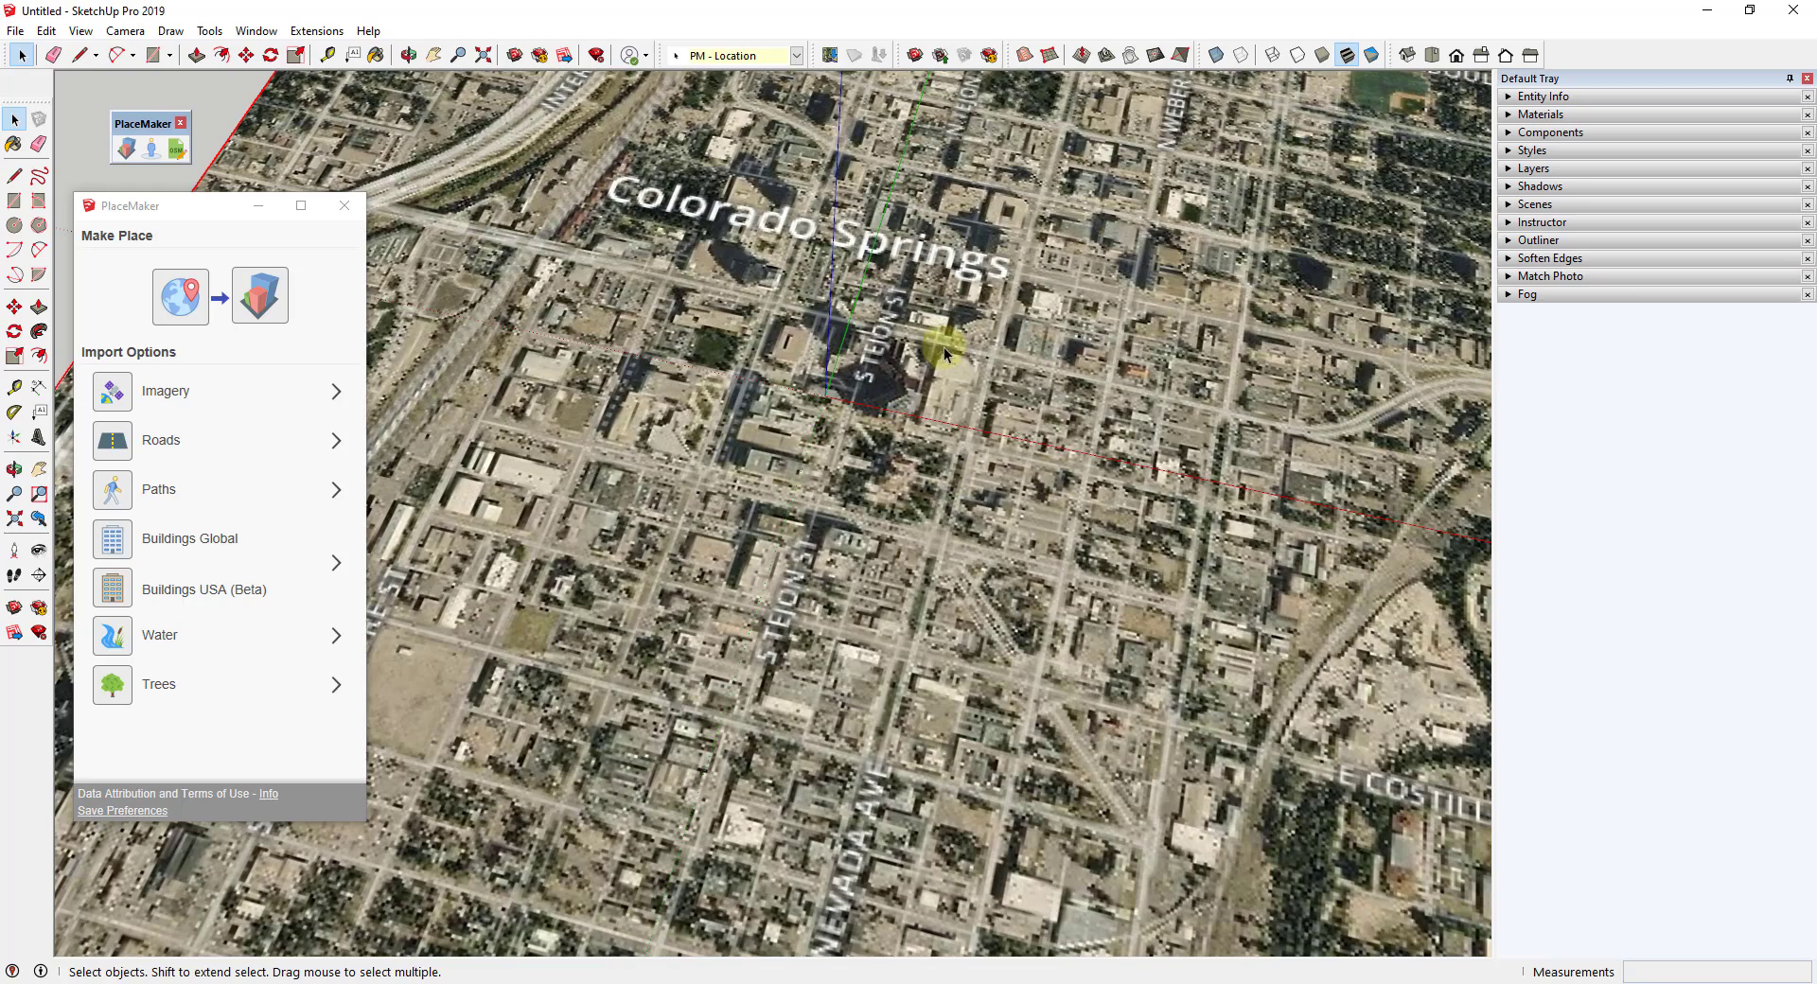
pyautogui.scroll(-3, 947, 364)
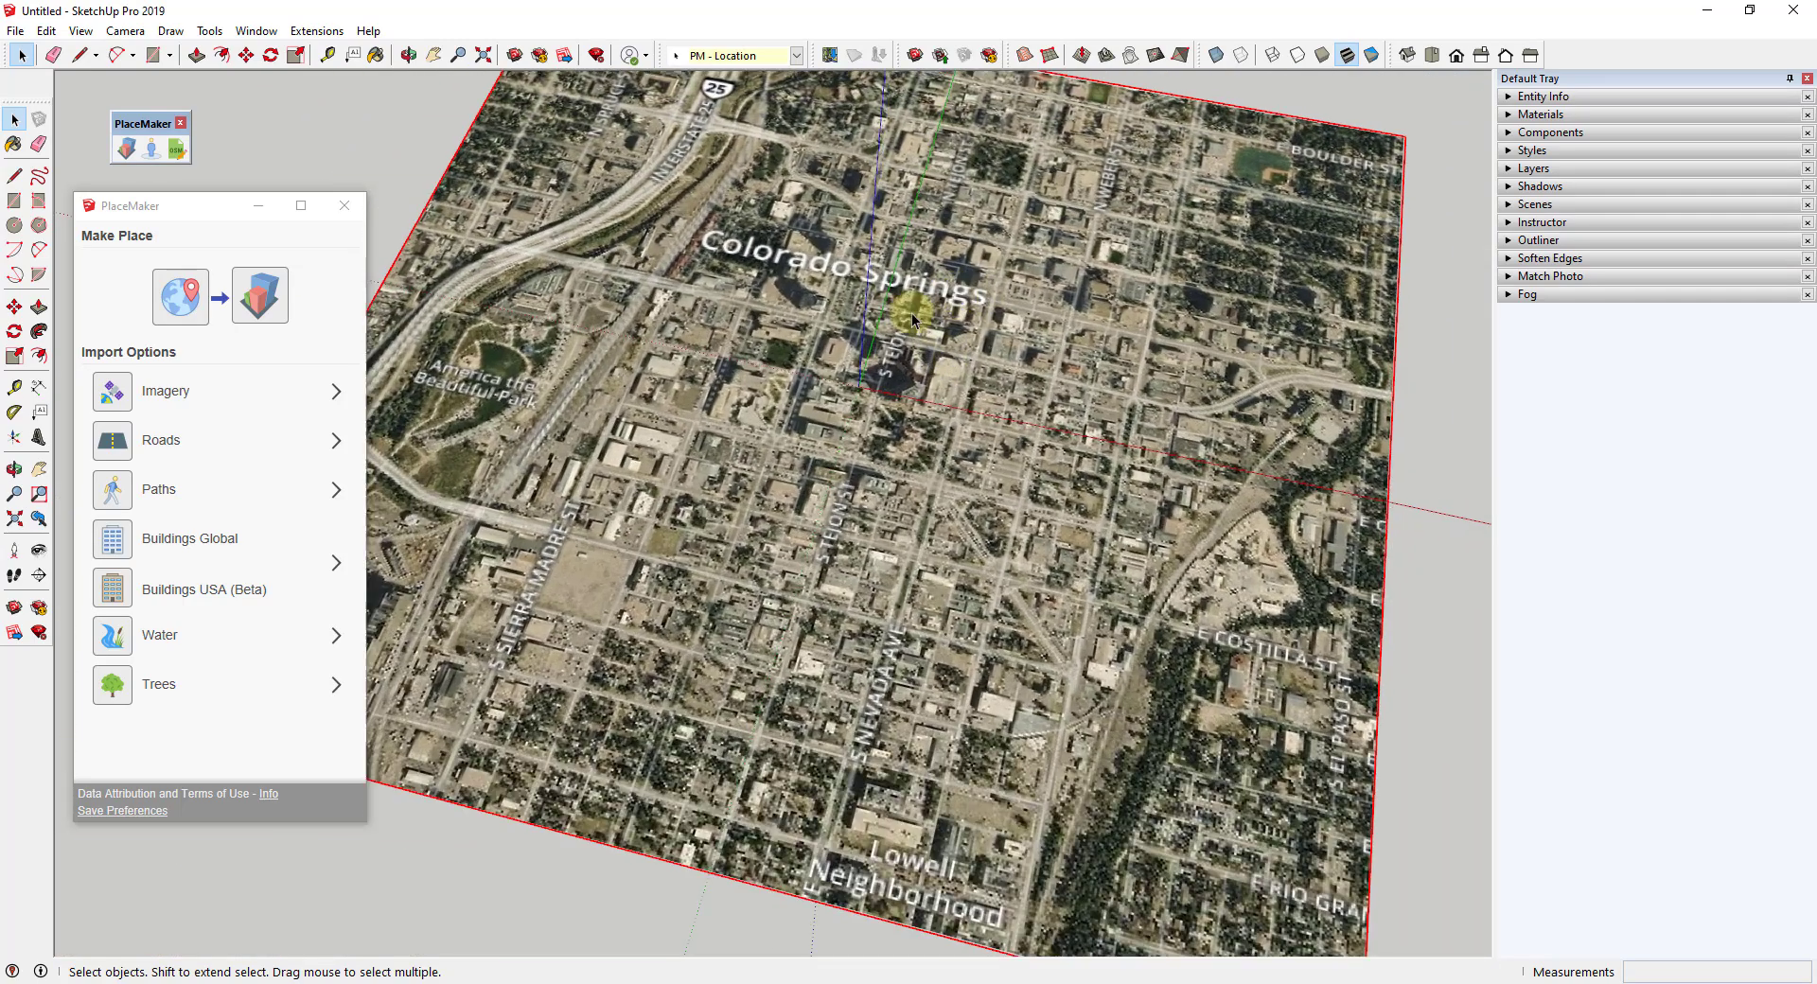
pyautogui.scroll(1, 913, 320)
# Review PlaceMaker's imagery import options, including the available sources, and leave the source at Mapbox
pyautogui.click(333, 392)
pyautogui.click(331, 433)
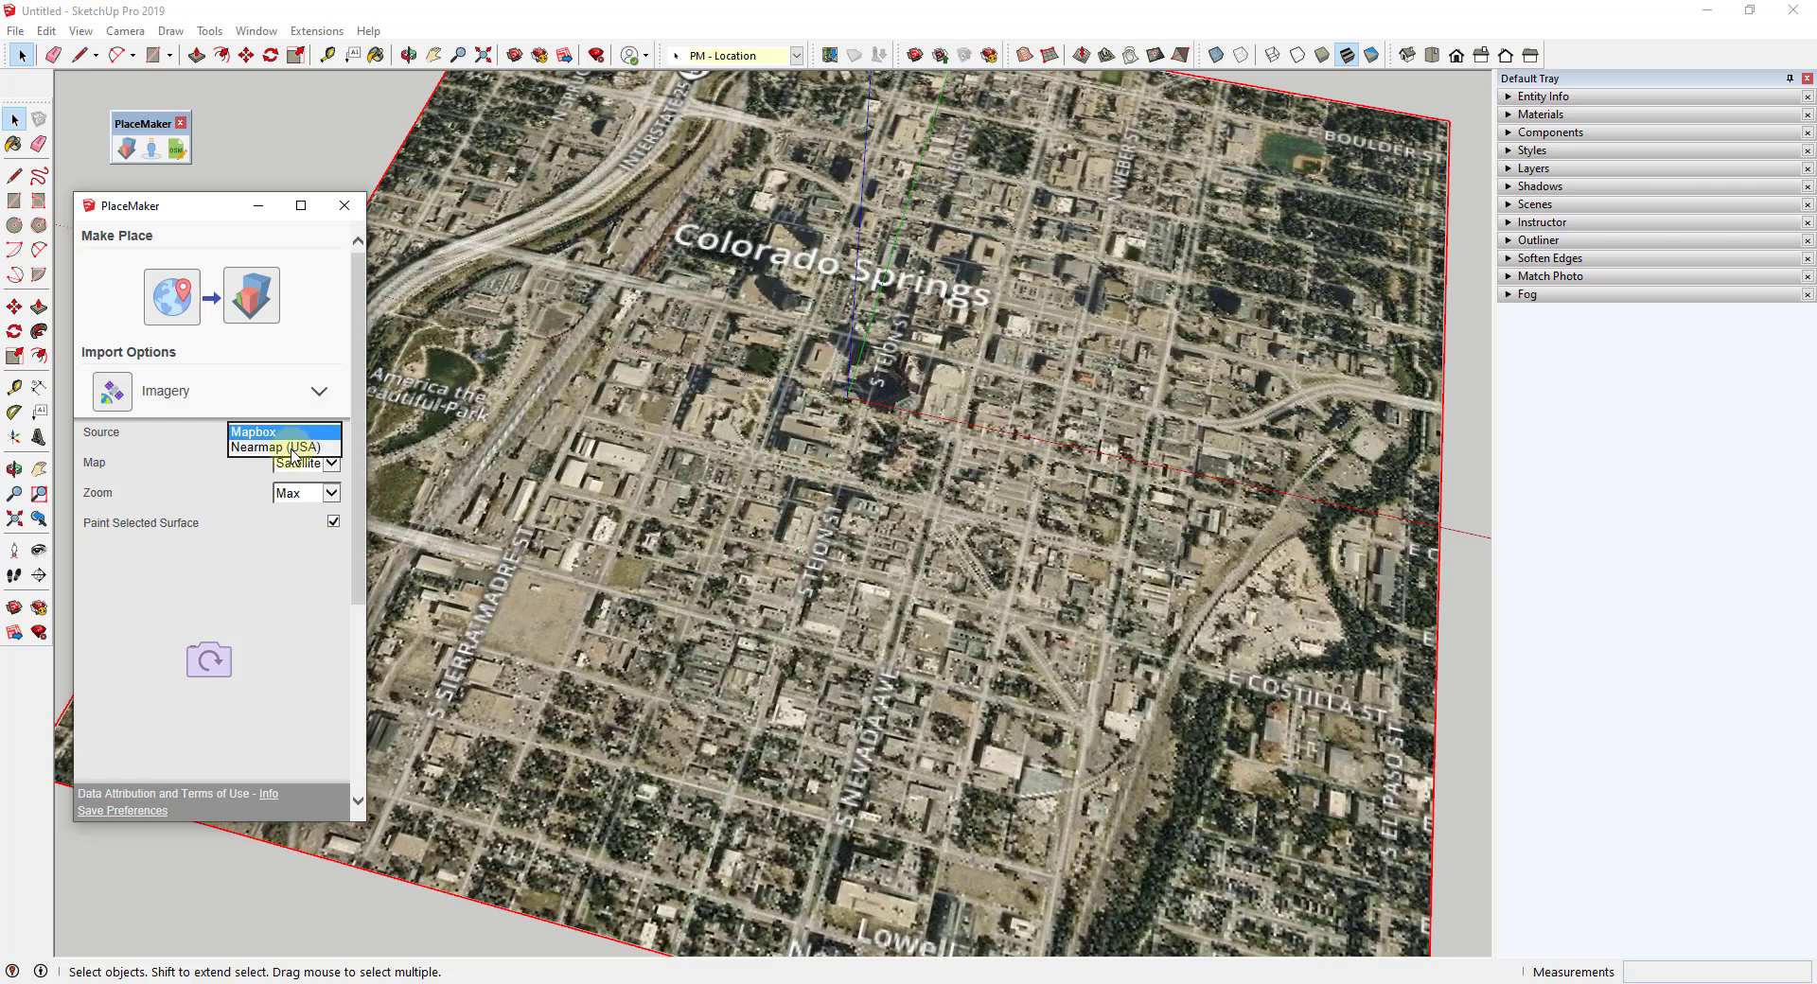
pyautogui.click(863, 358)
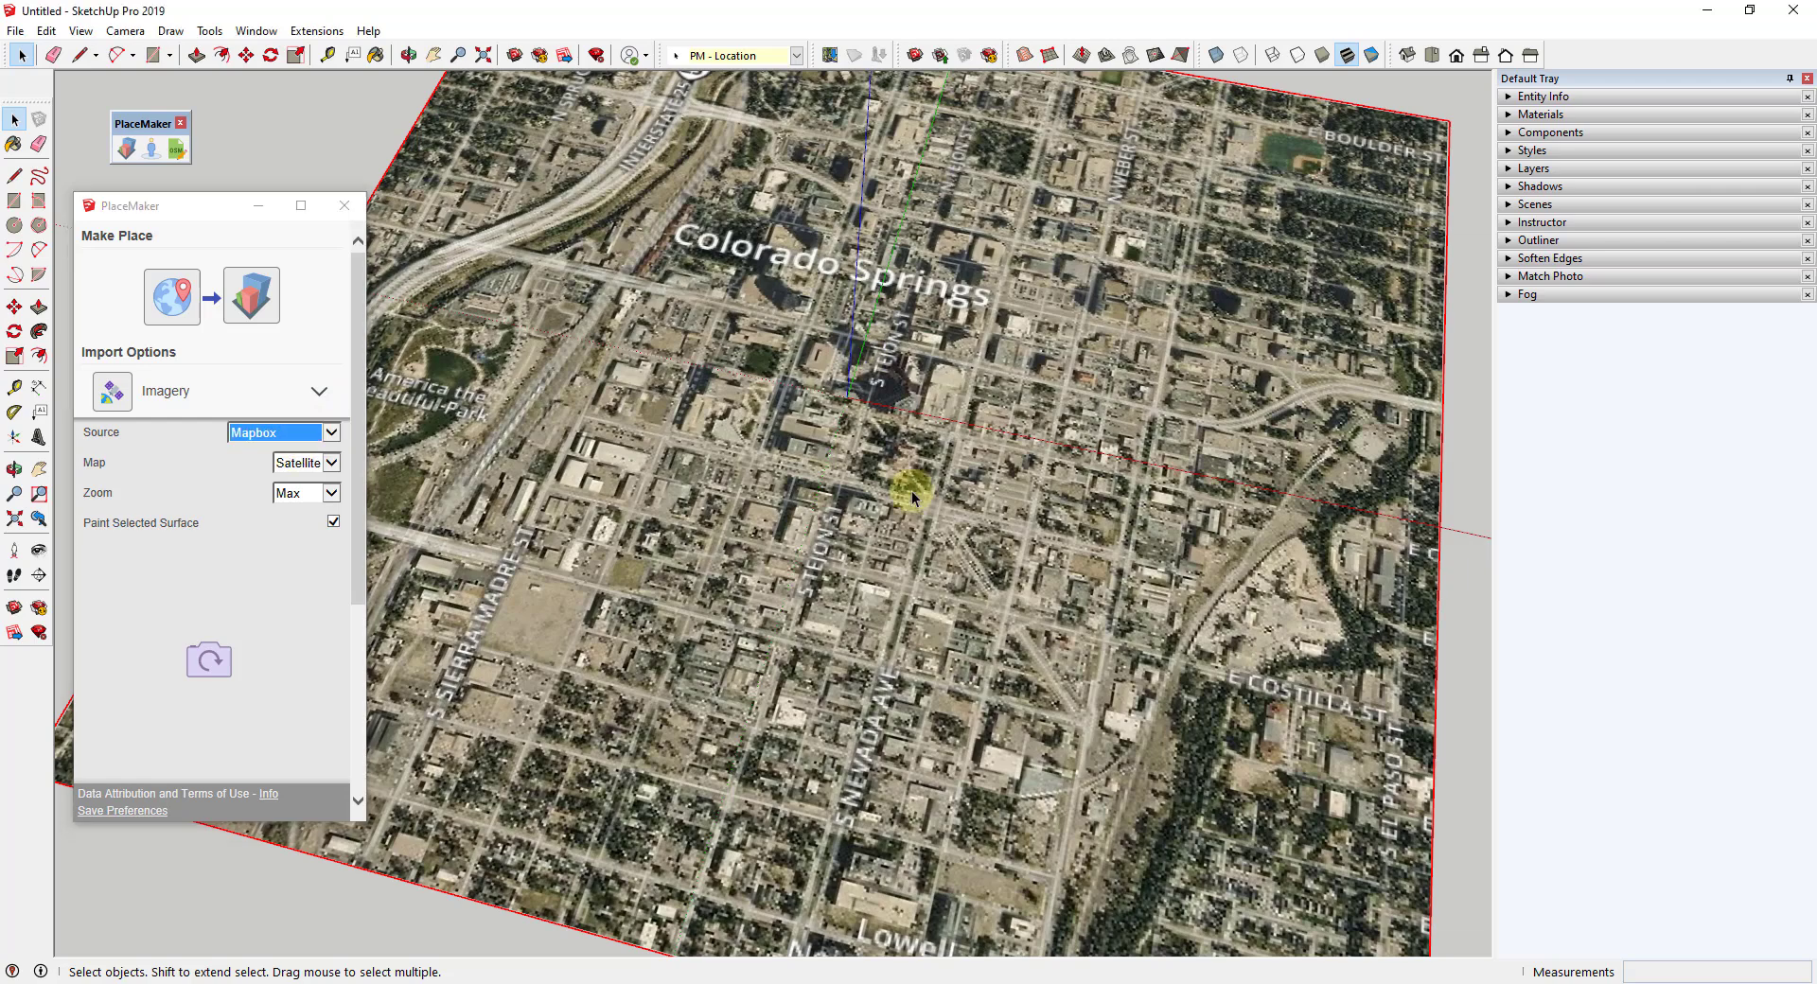
pyautogui.click(325, 395)
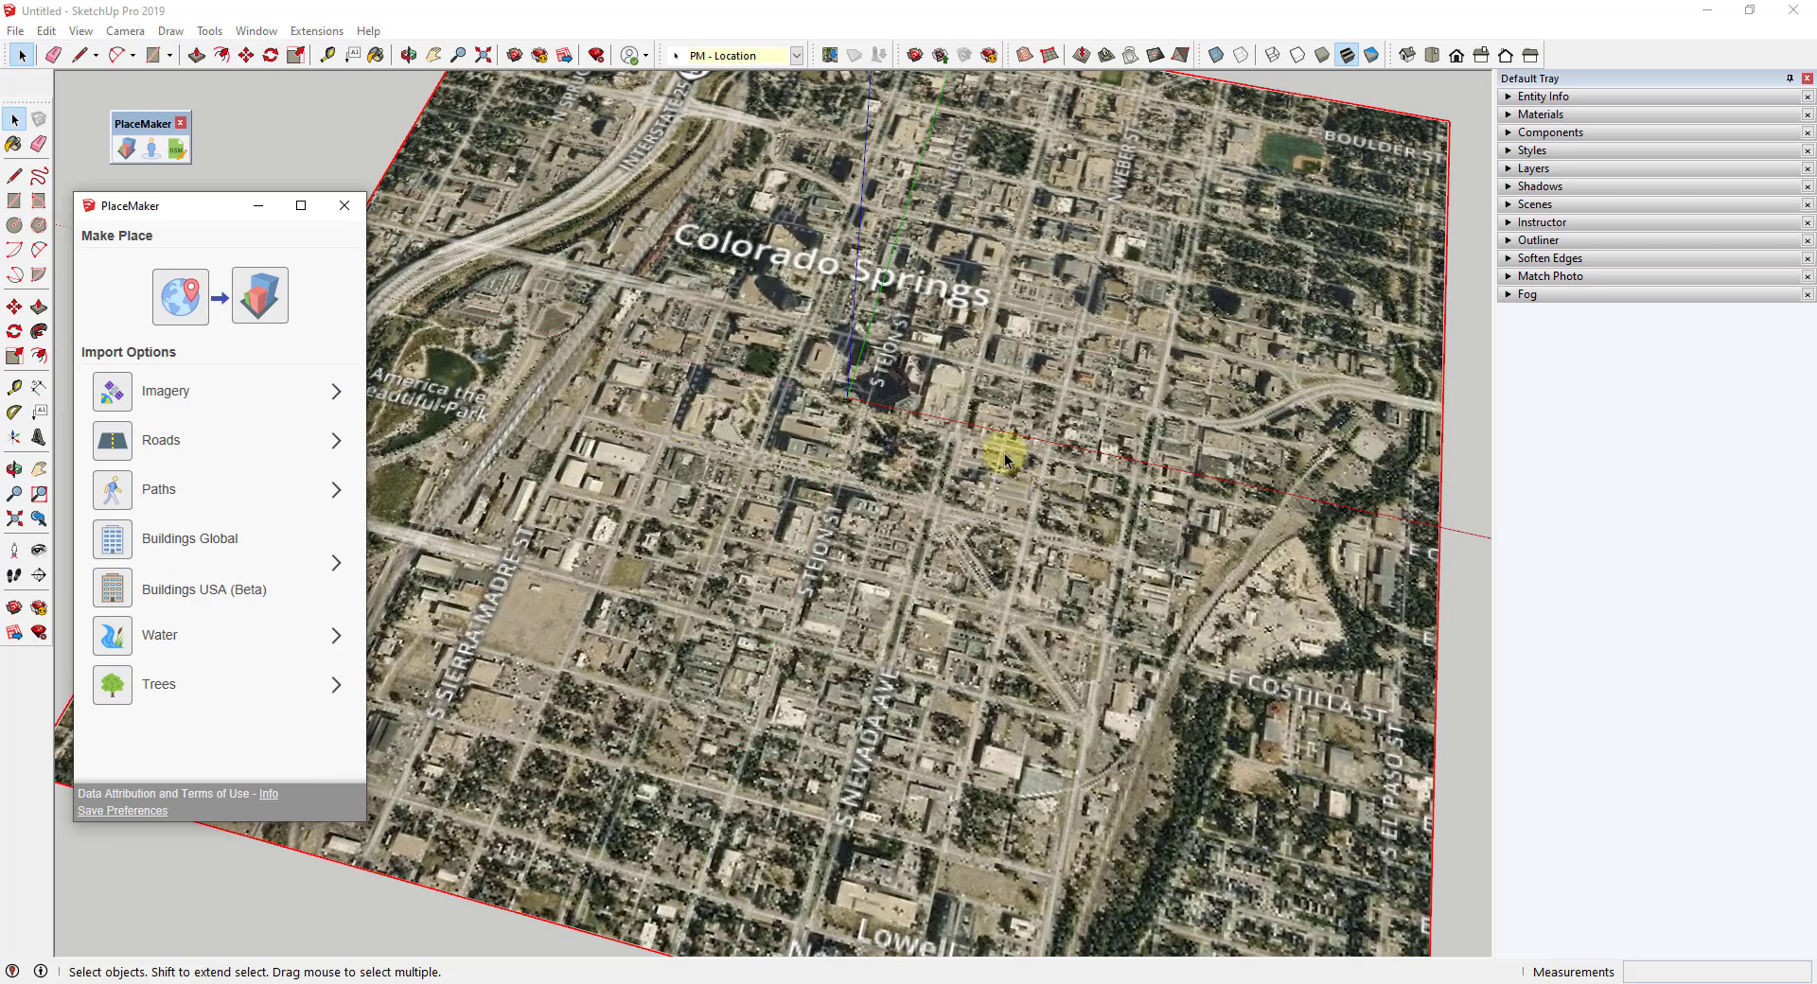
pyautogui.moveTo(925, 458); pyautogui.dragTo(553, 331, button='middle')
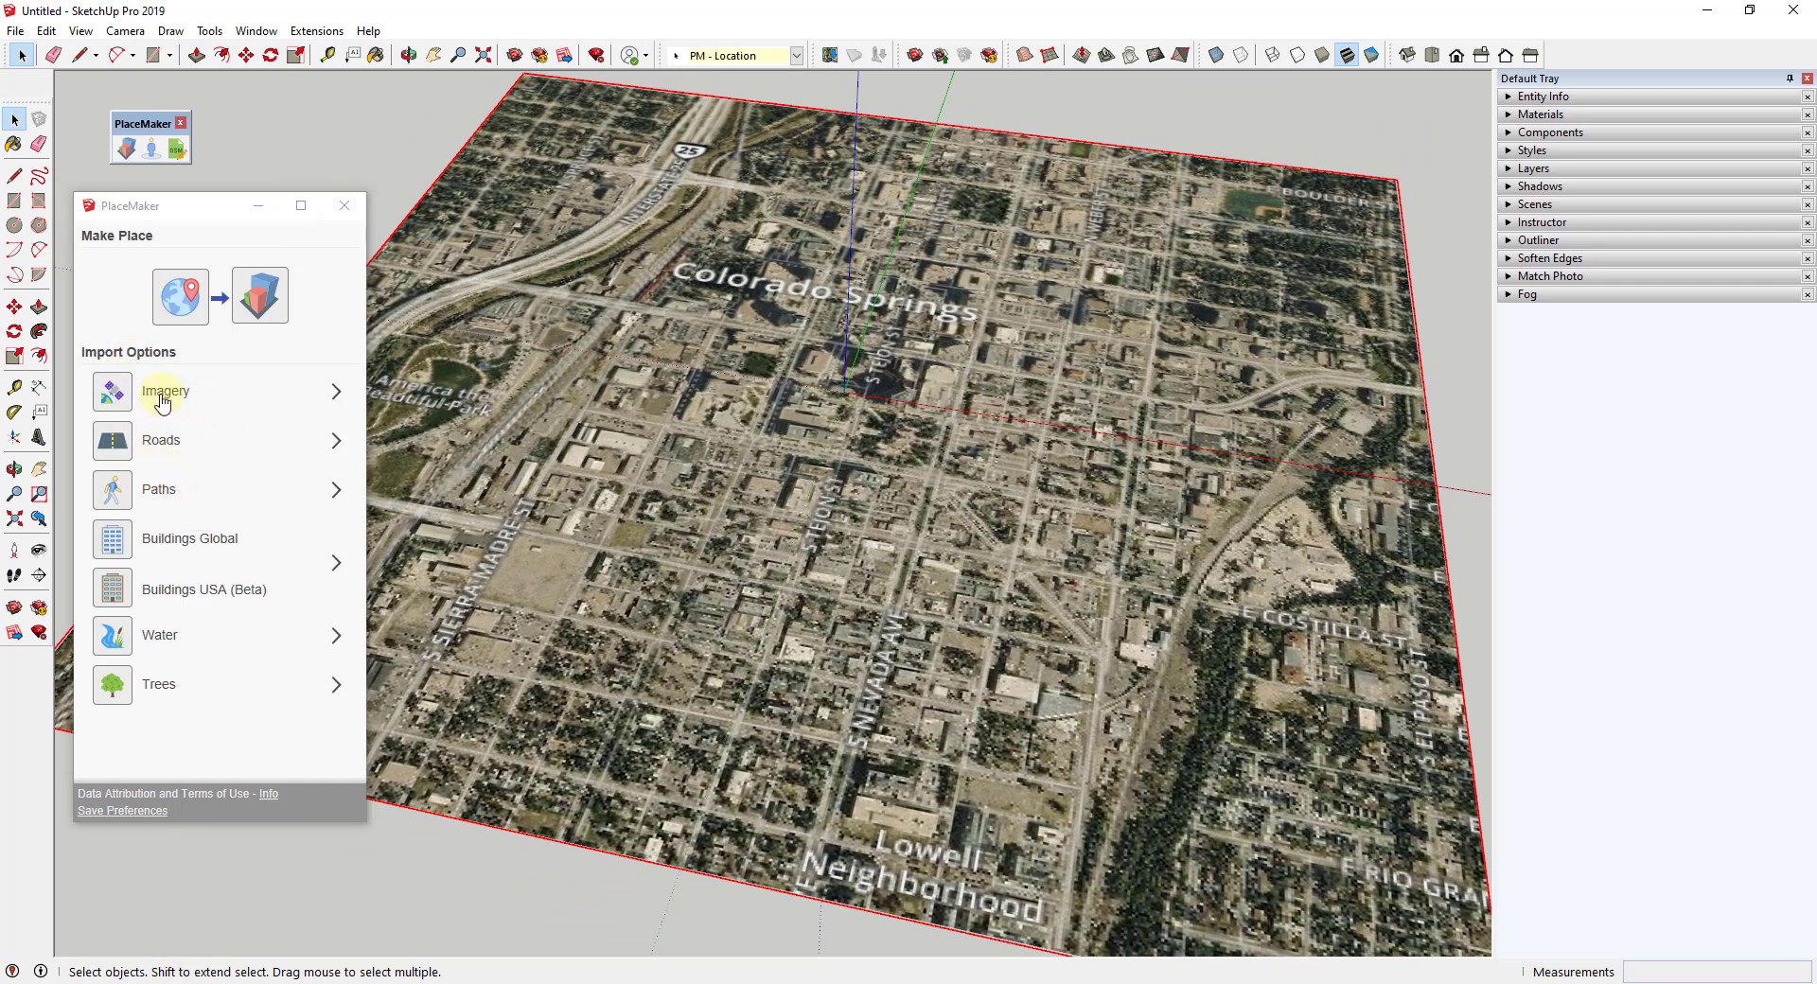
pyautogui.click(337, 397)
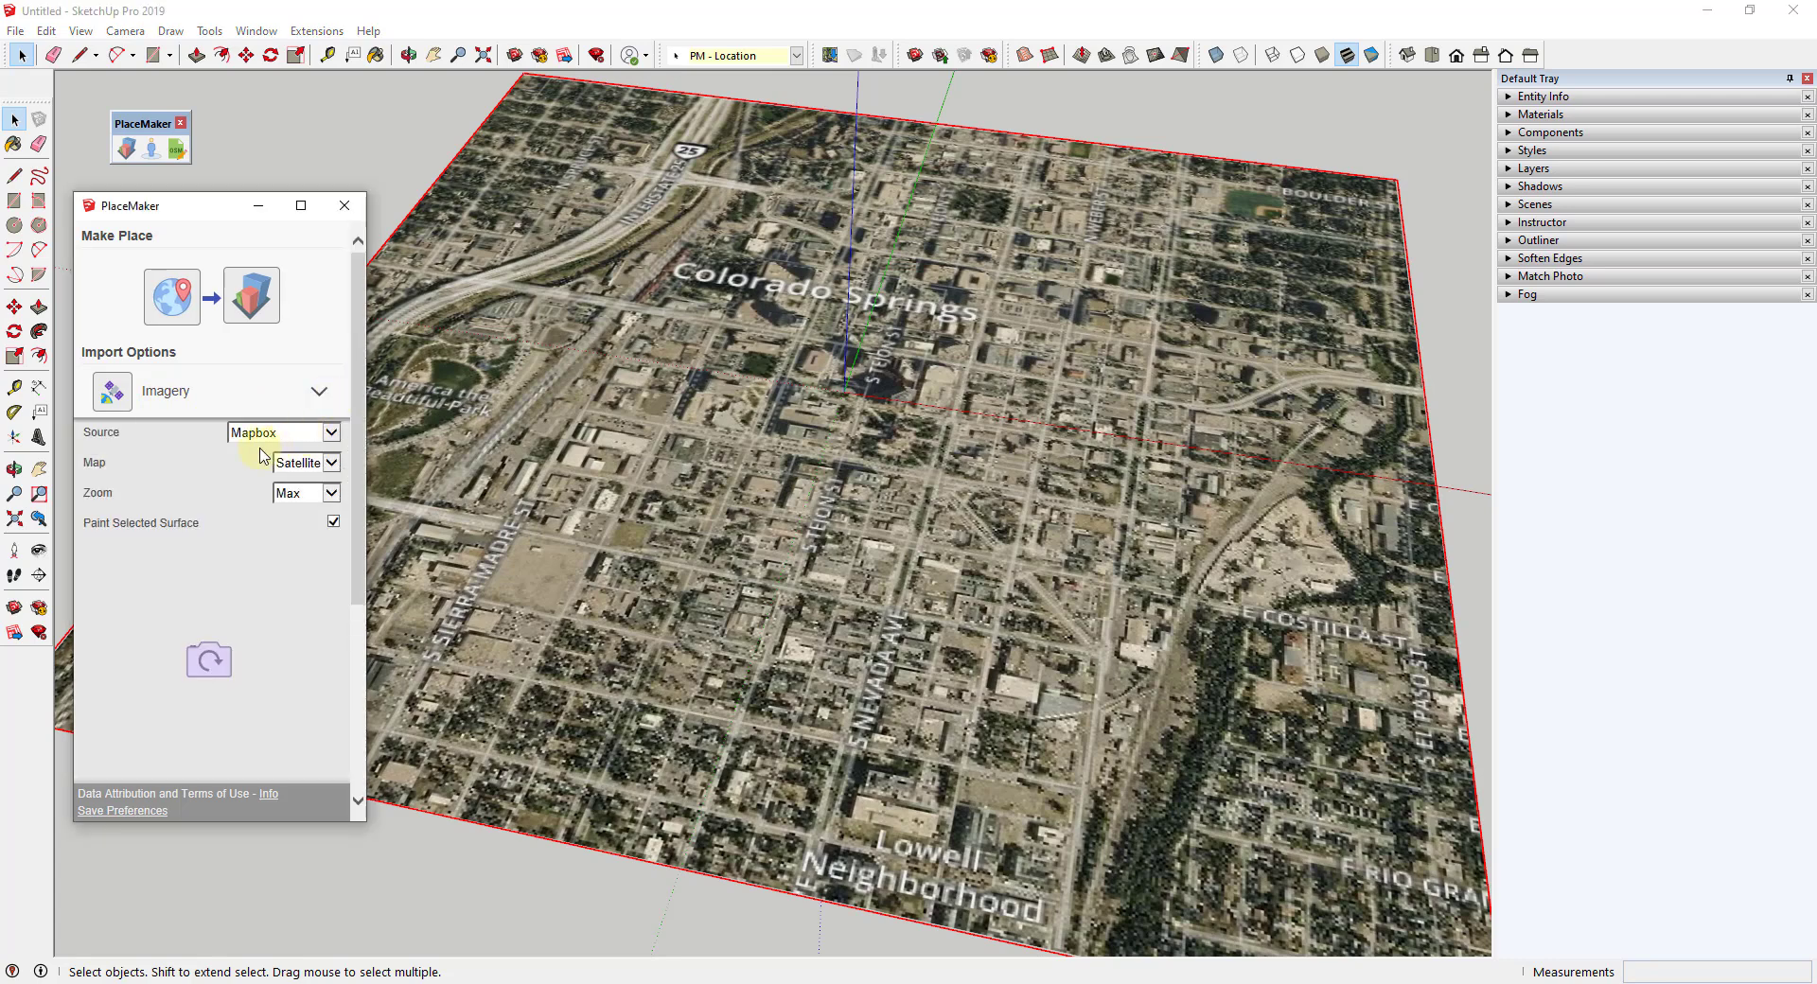
pyautogui.click(318, 397)
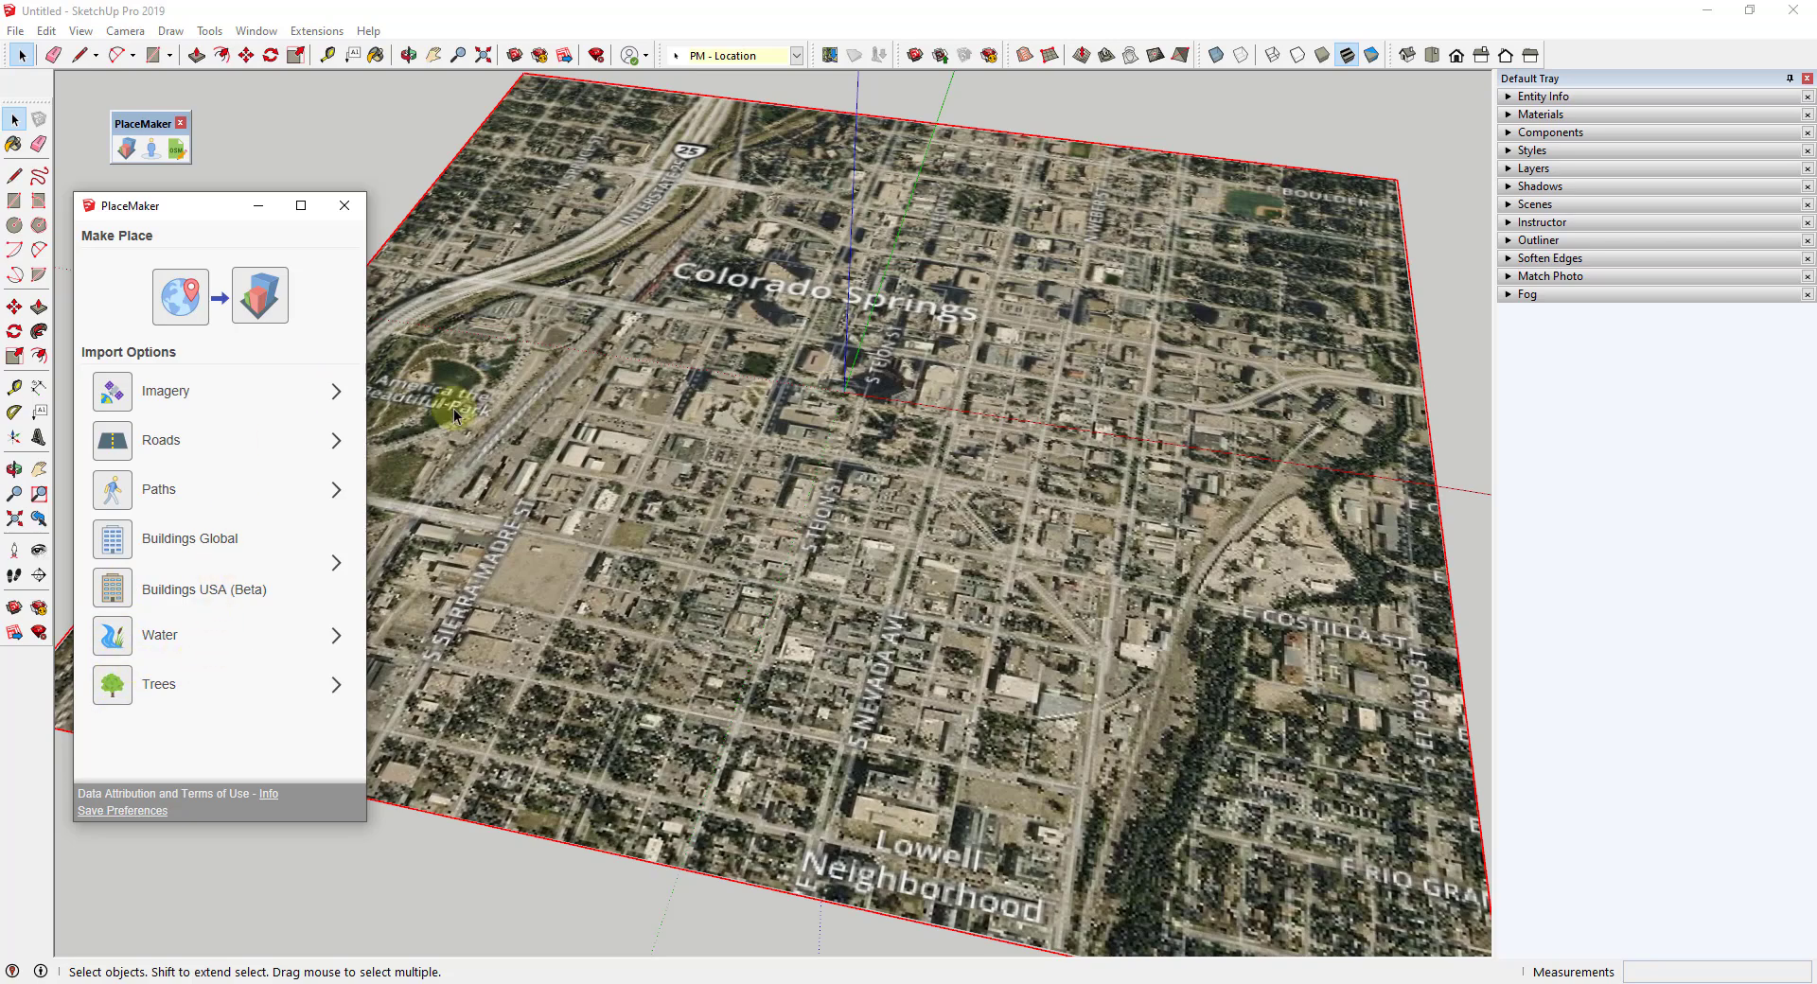
# Import the PlaceMaker roads for the selected Colorado Springs area
pyautogui.scroll(-3, 887, 452)
pyautogui.scroll(3, 621, 383)
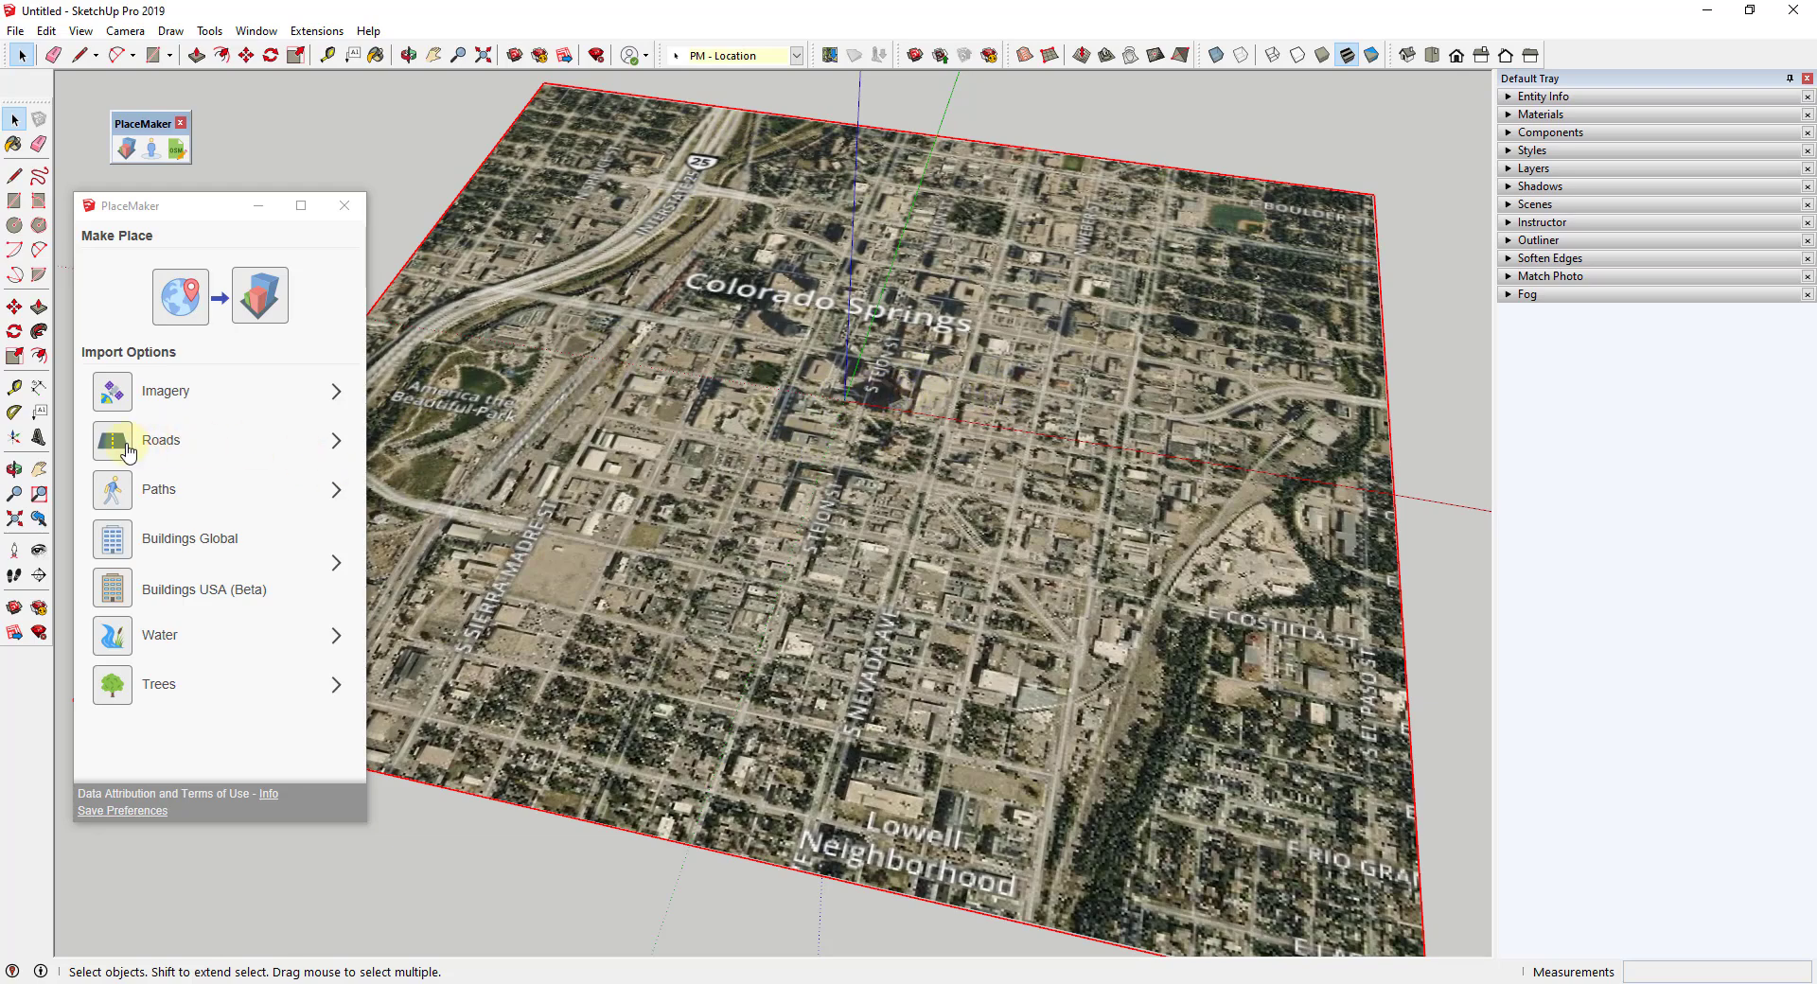
pyautogui.moveTo(894, 373); pyautogui.dragTo(926, 389, button='middle')
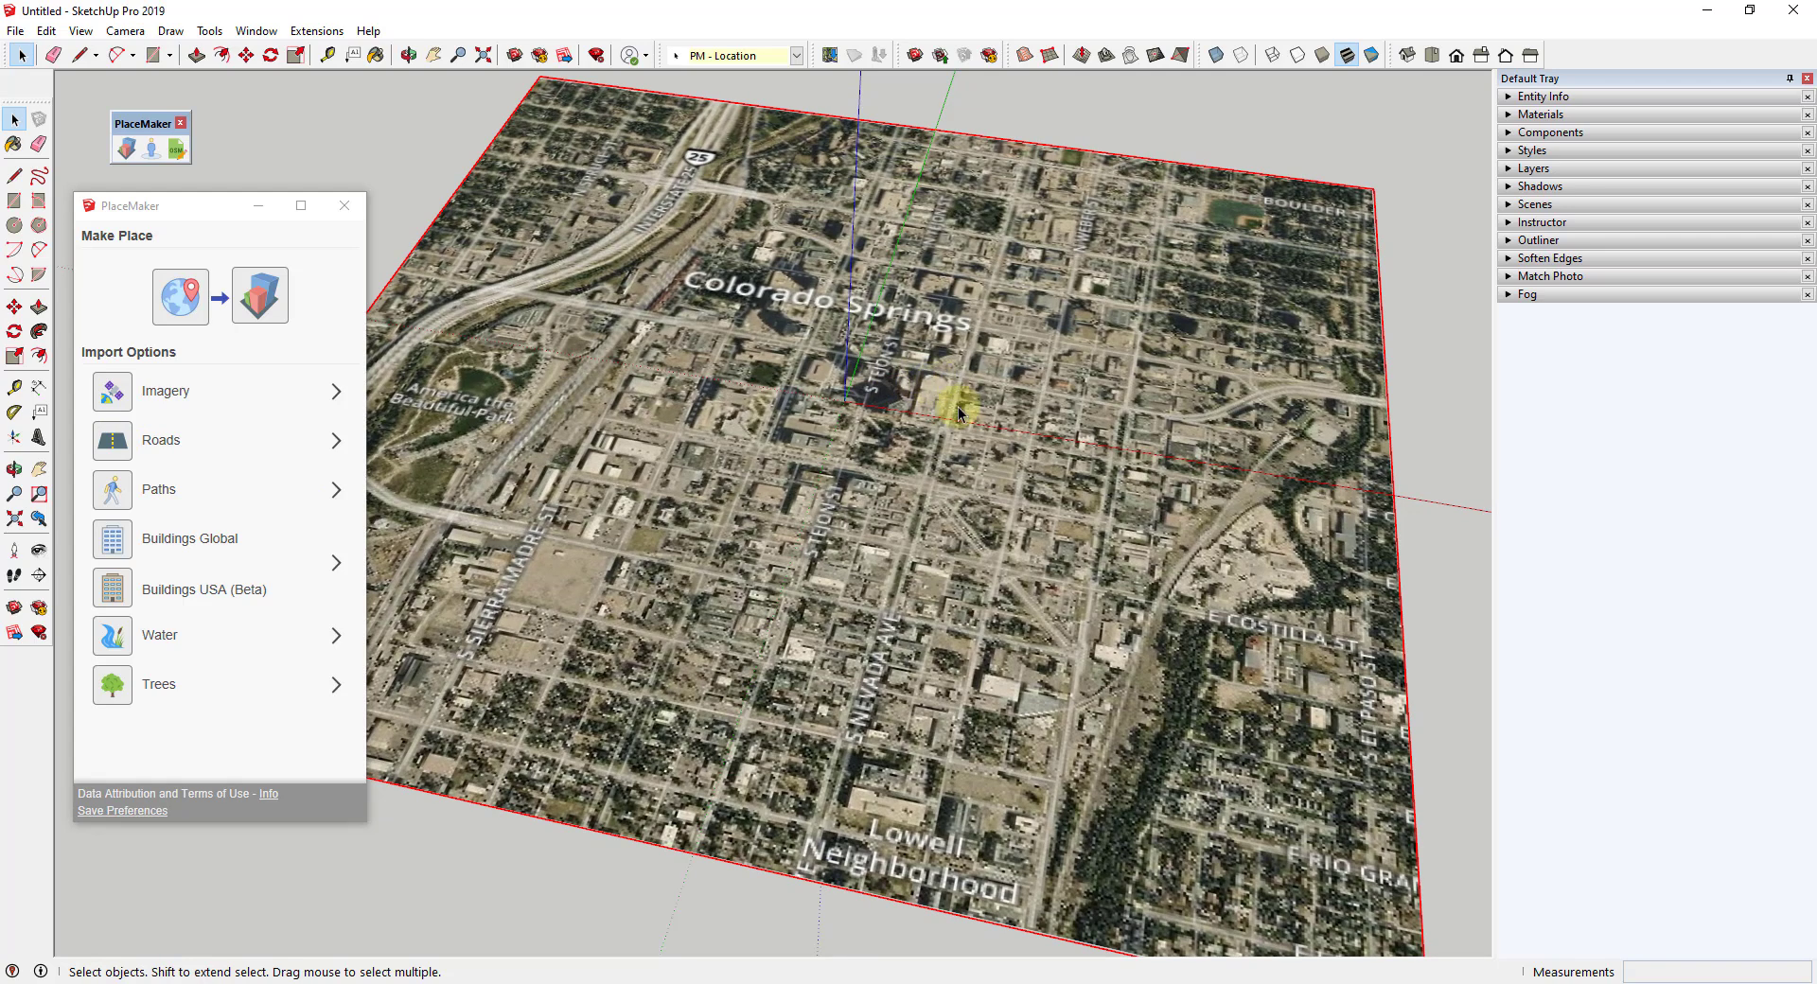
pyautogui.click(163, 442)
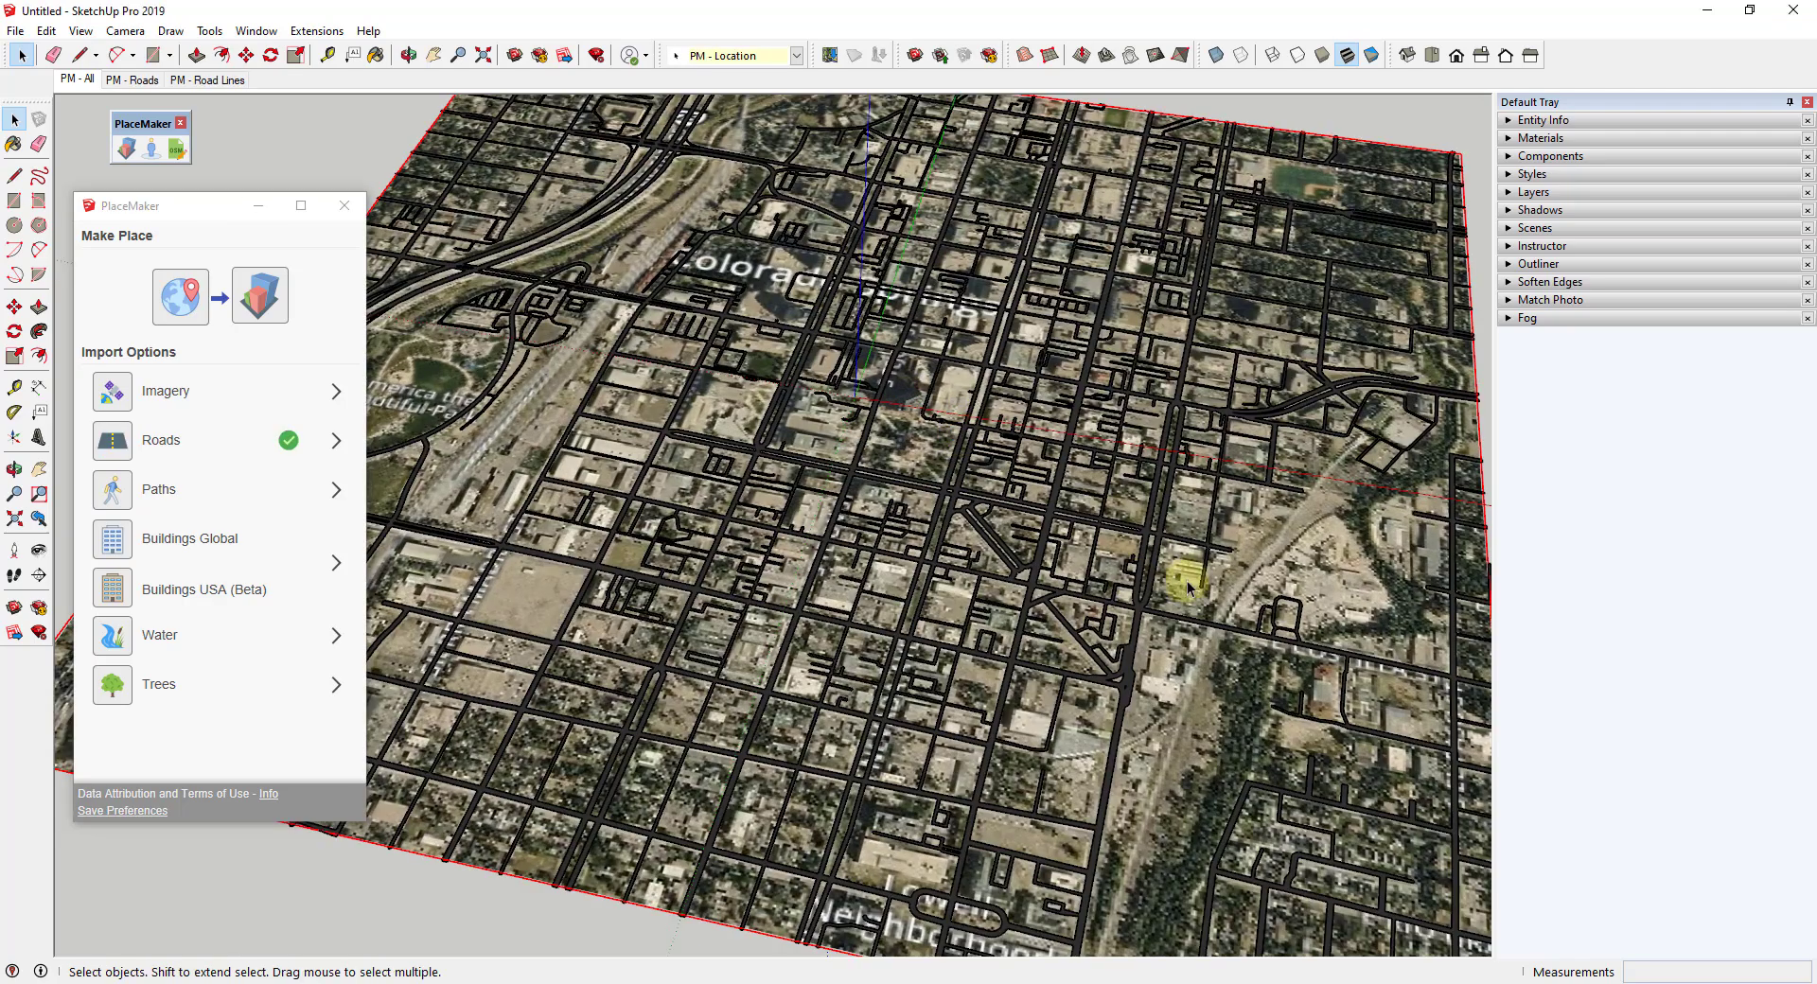
# Inspect the imported road network over the aerial imagery, both close to the downtown streets and highway and across the whole area
pyautogui.press('o')
pyautogui.scroll(-5, 1239, 667)
pyautogui.press('space')
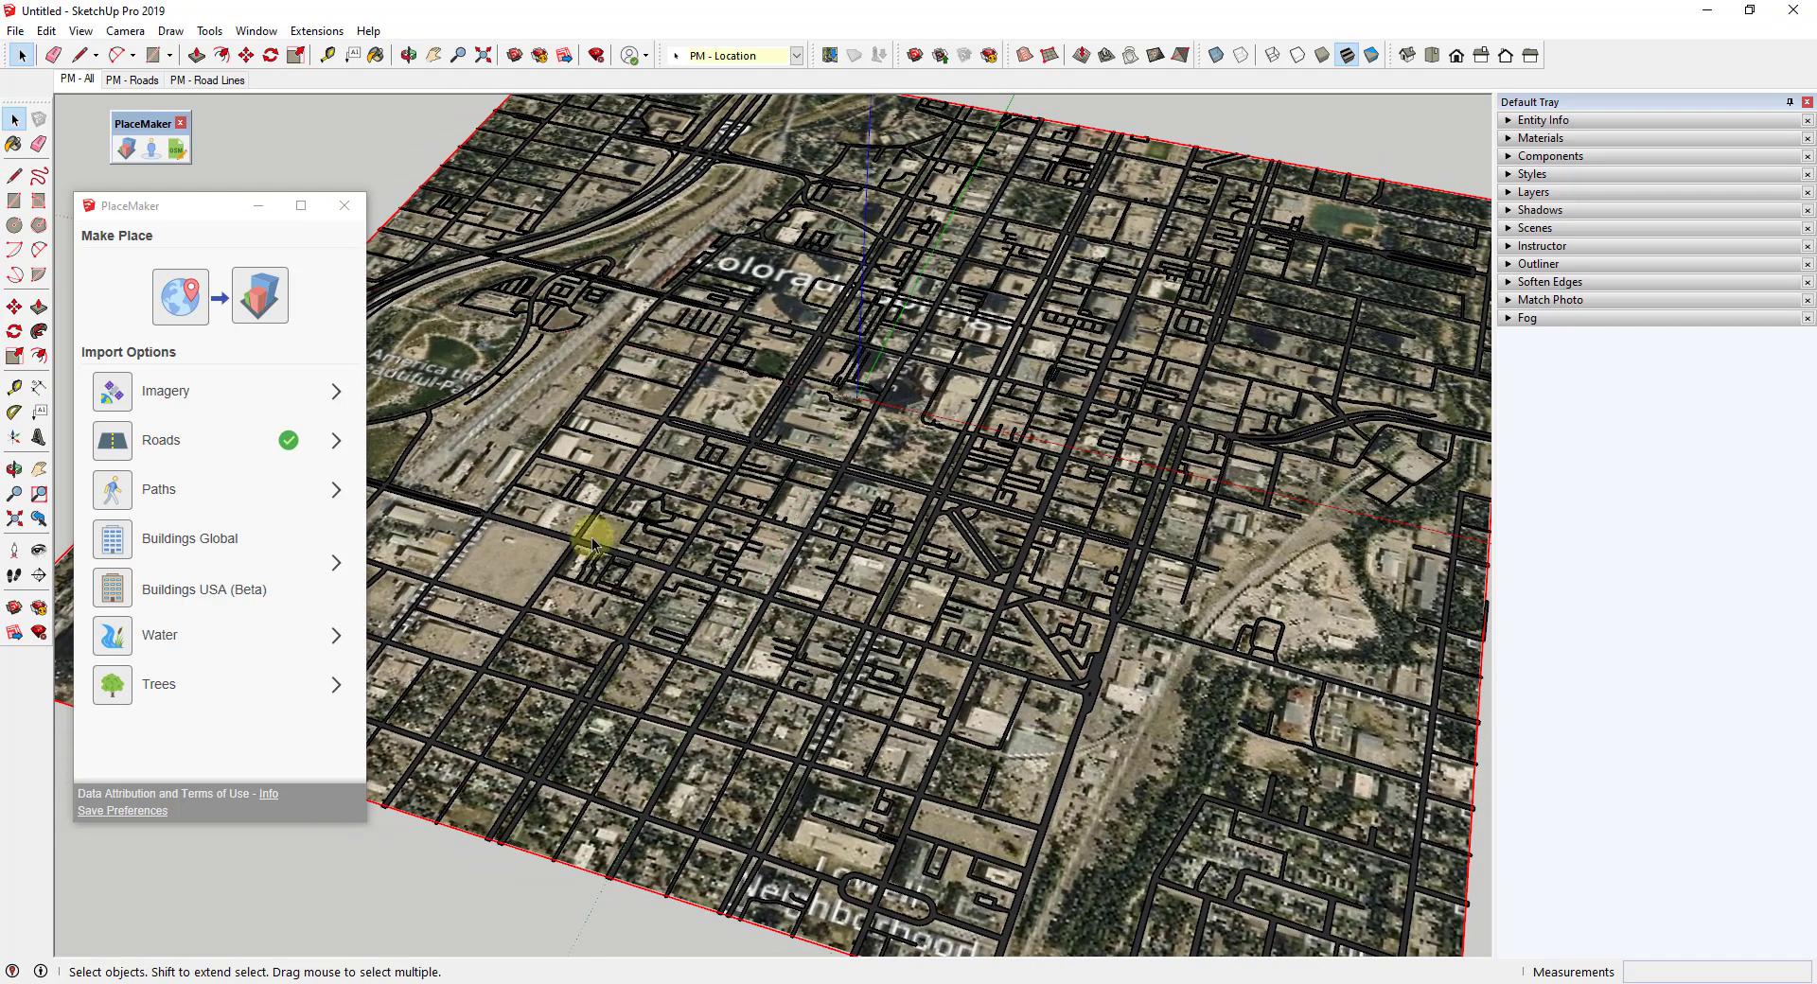
pyautogui.scroll(-3, 839, 412)
pyautogui.scroll(5, 733, 307)
pyautogui.scroll(6, 733, 308)
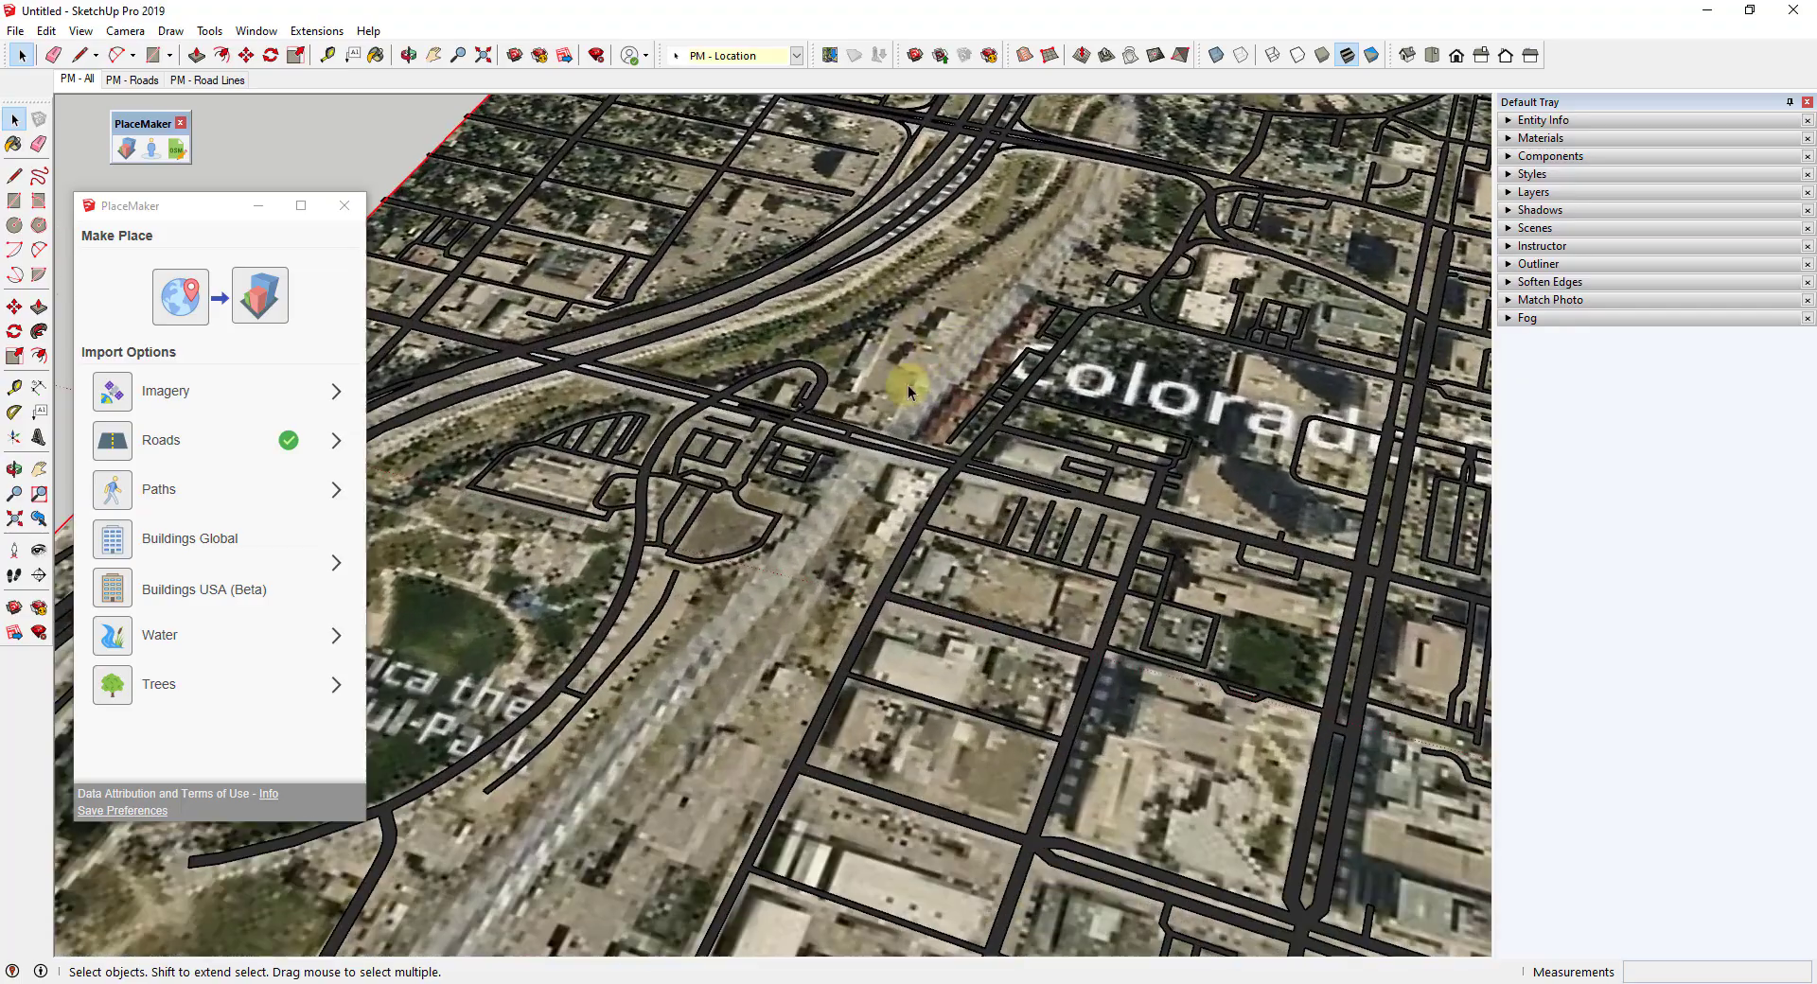
pyautogui.scroll(-3, 1055, 568)
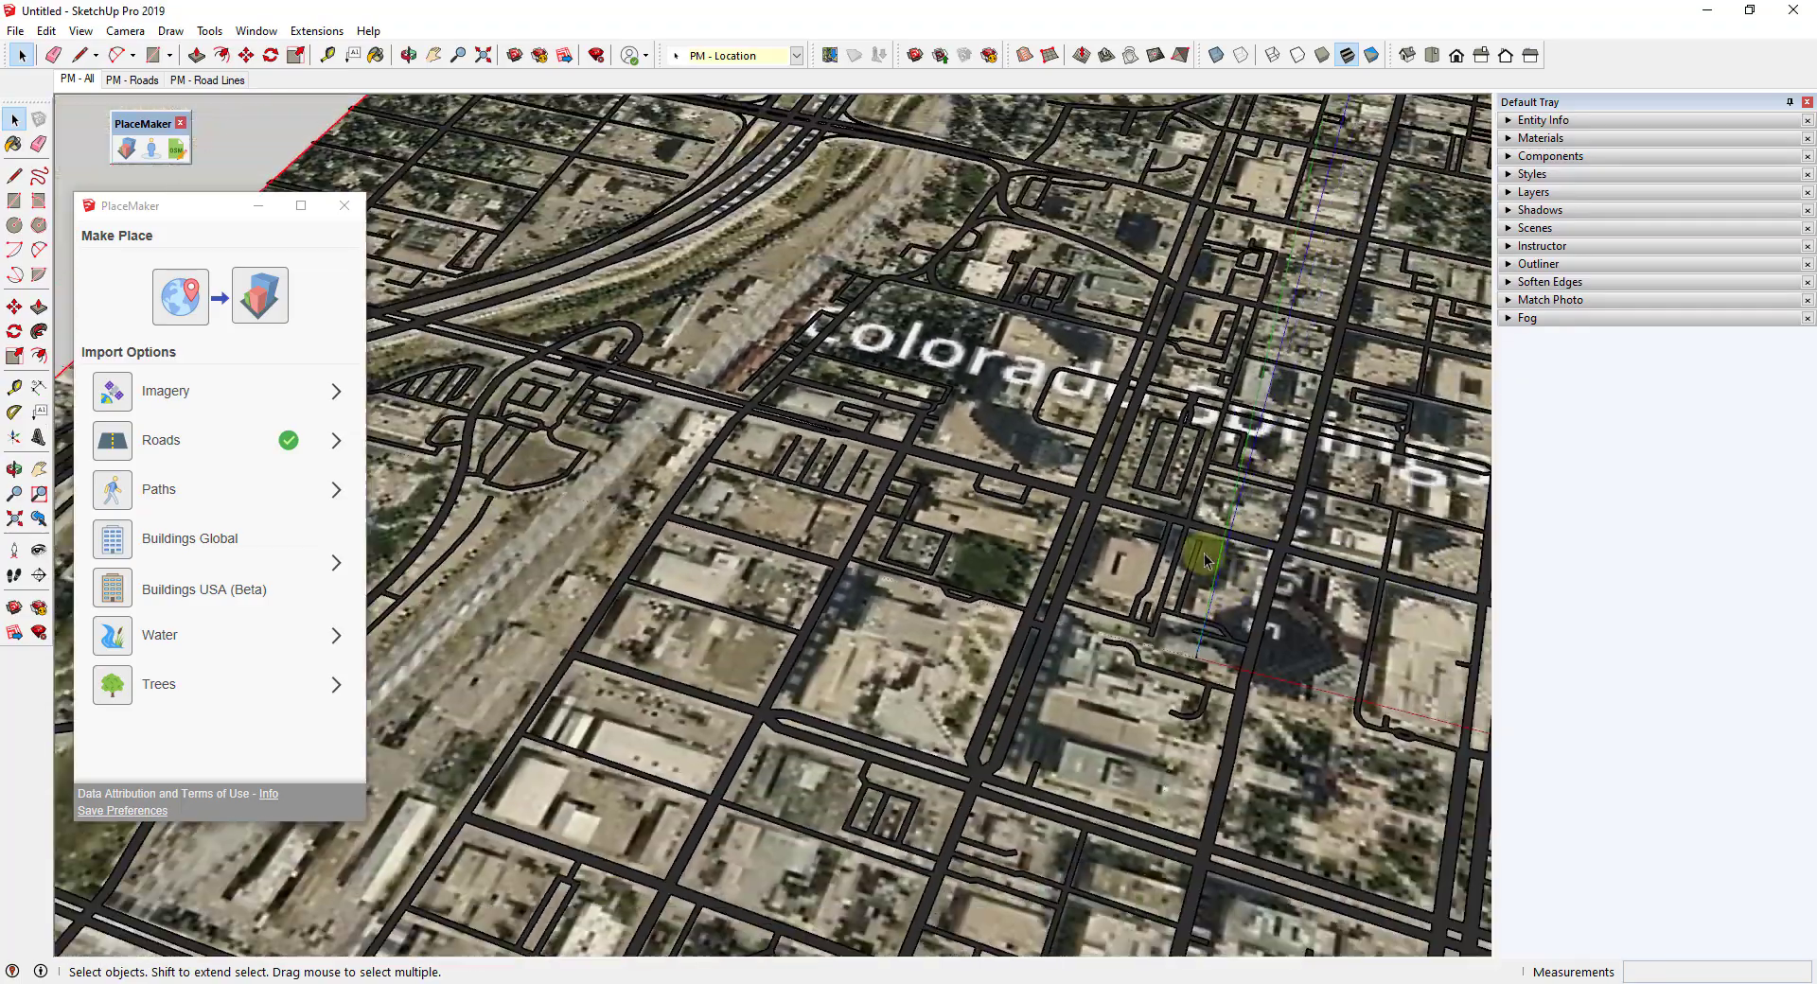
pyautogui.scroll(5, 1228, 594)
pyautogui.scroll(-5, 1156, 581)
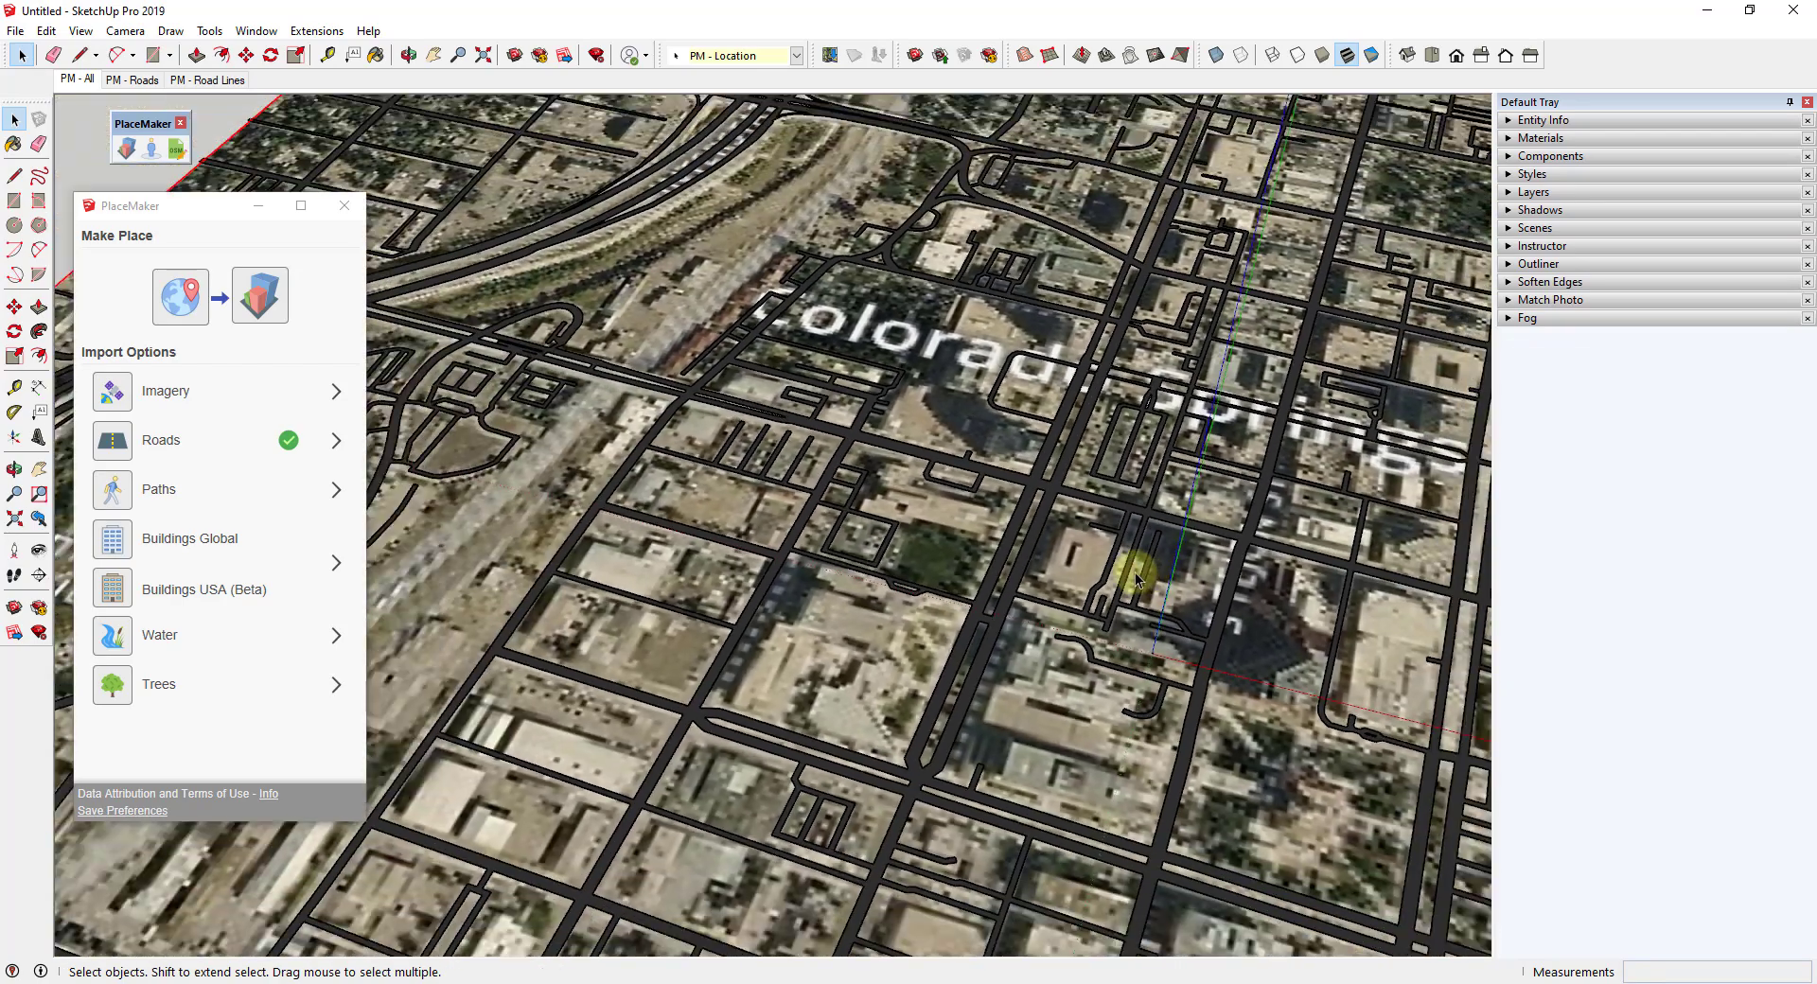
pyautogui.scroll(3, 1121, 594)
pyautogui.scroll(-3, 1017, 511)
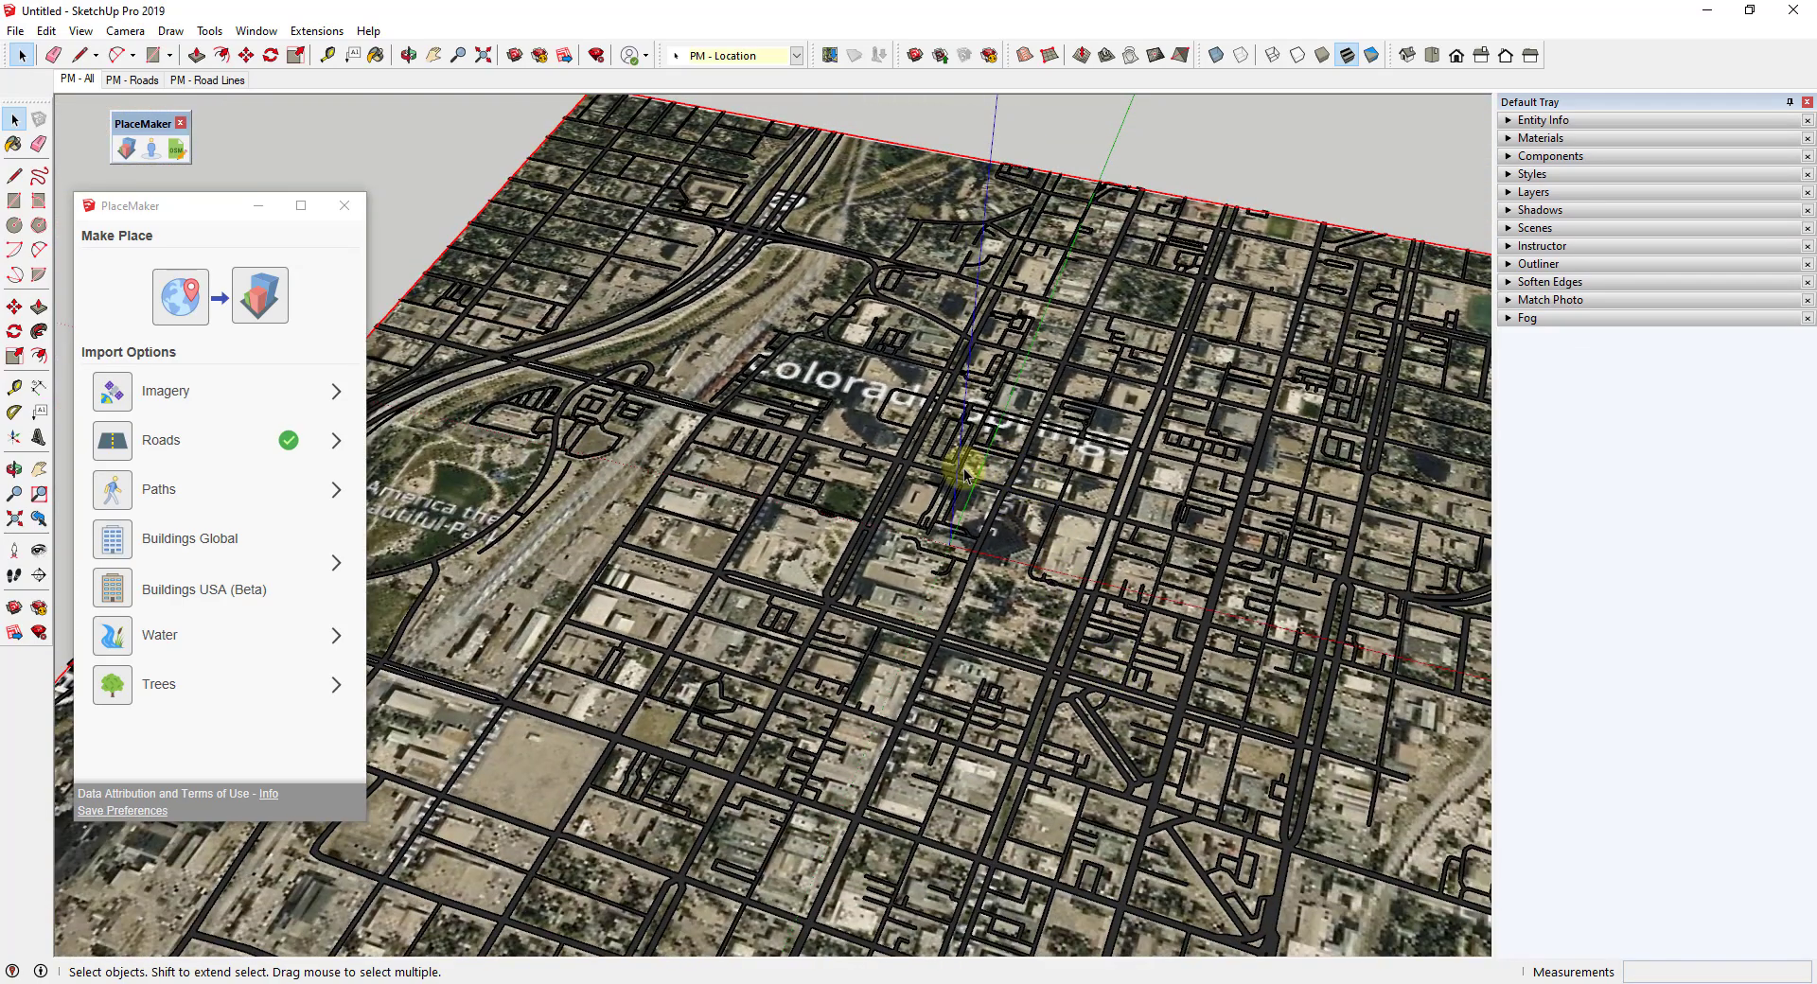
pyautogui.scroll(-4, 946, 482)
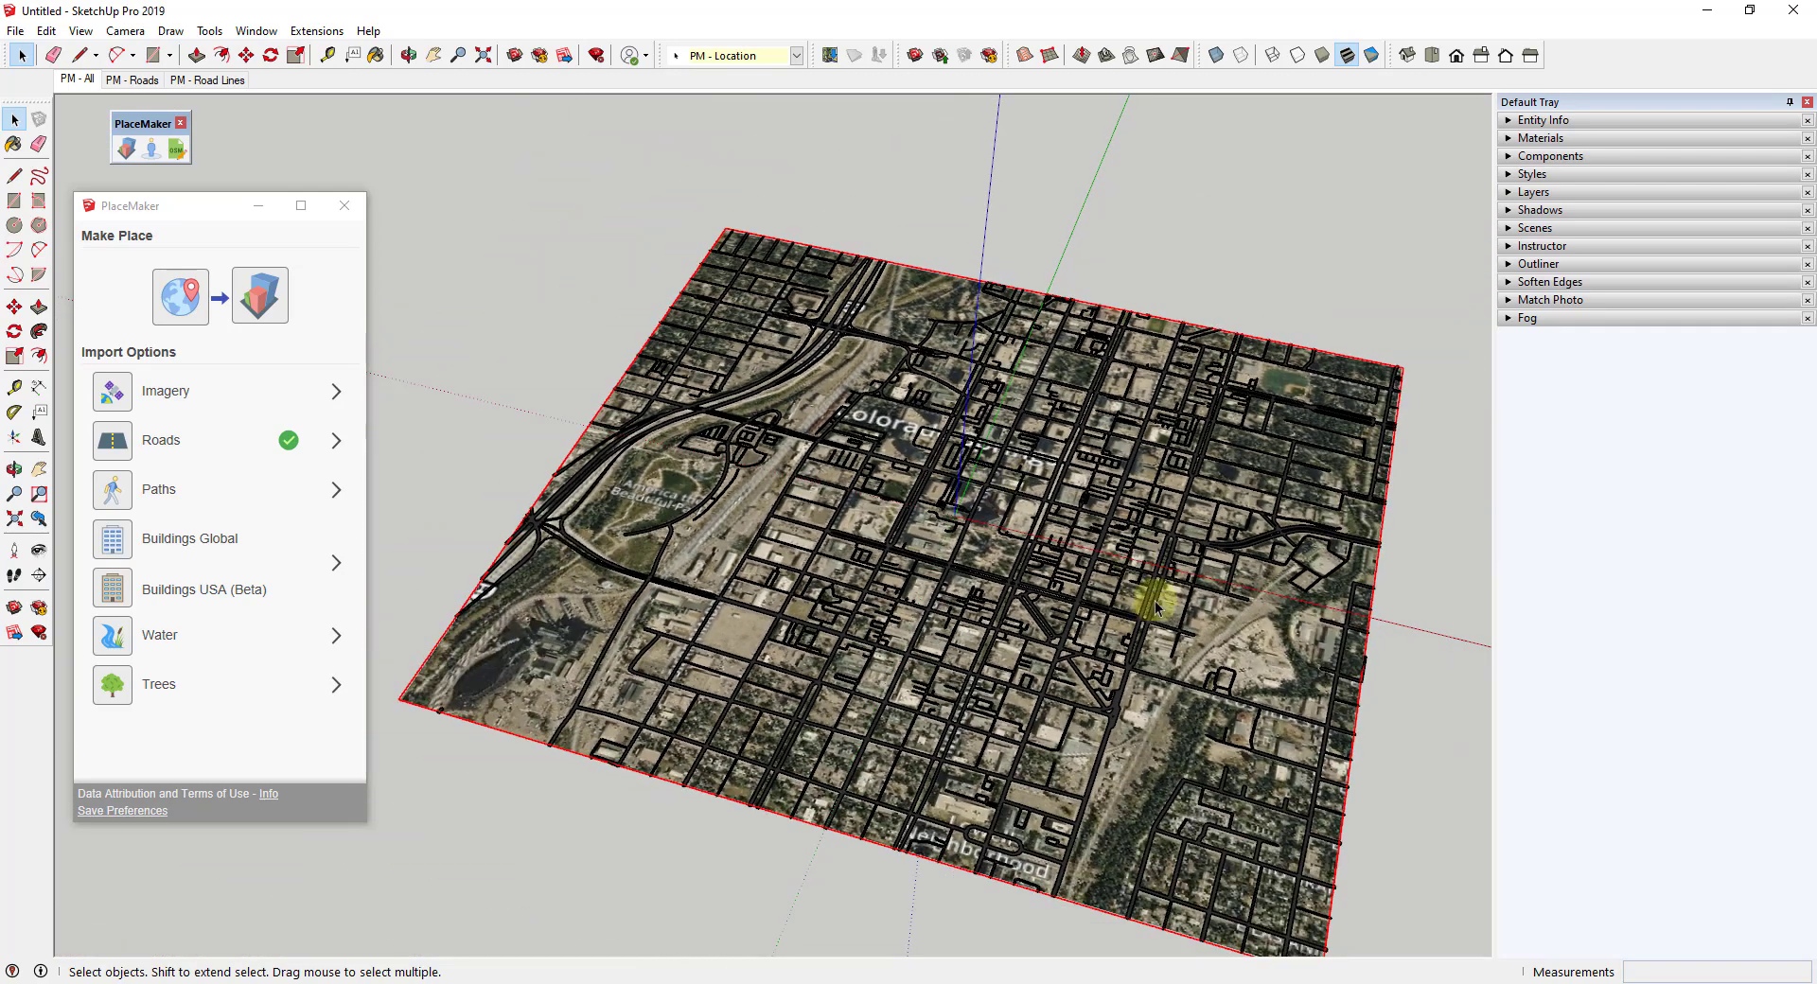
pyautogui.scroll(4, 1173, 624)
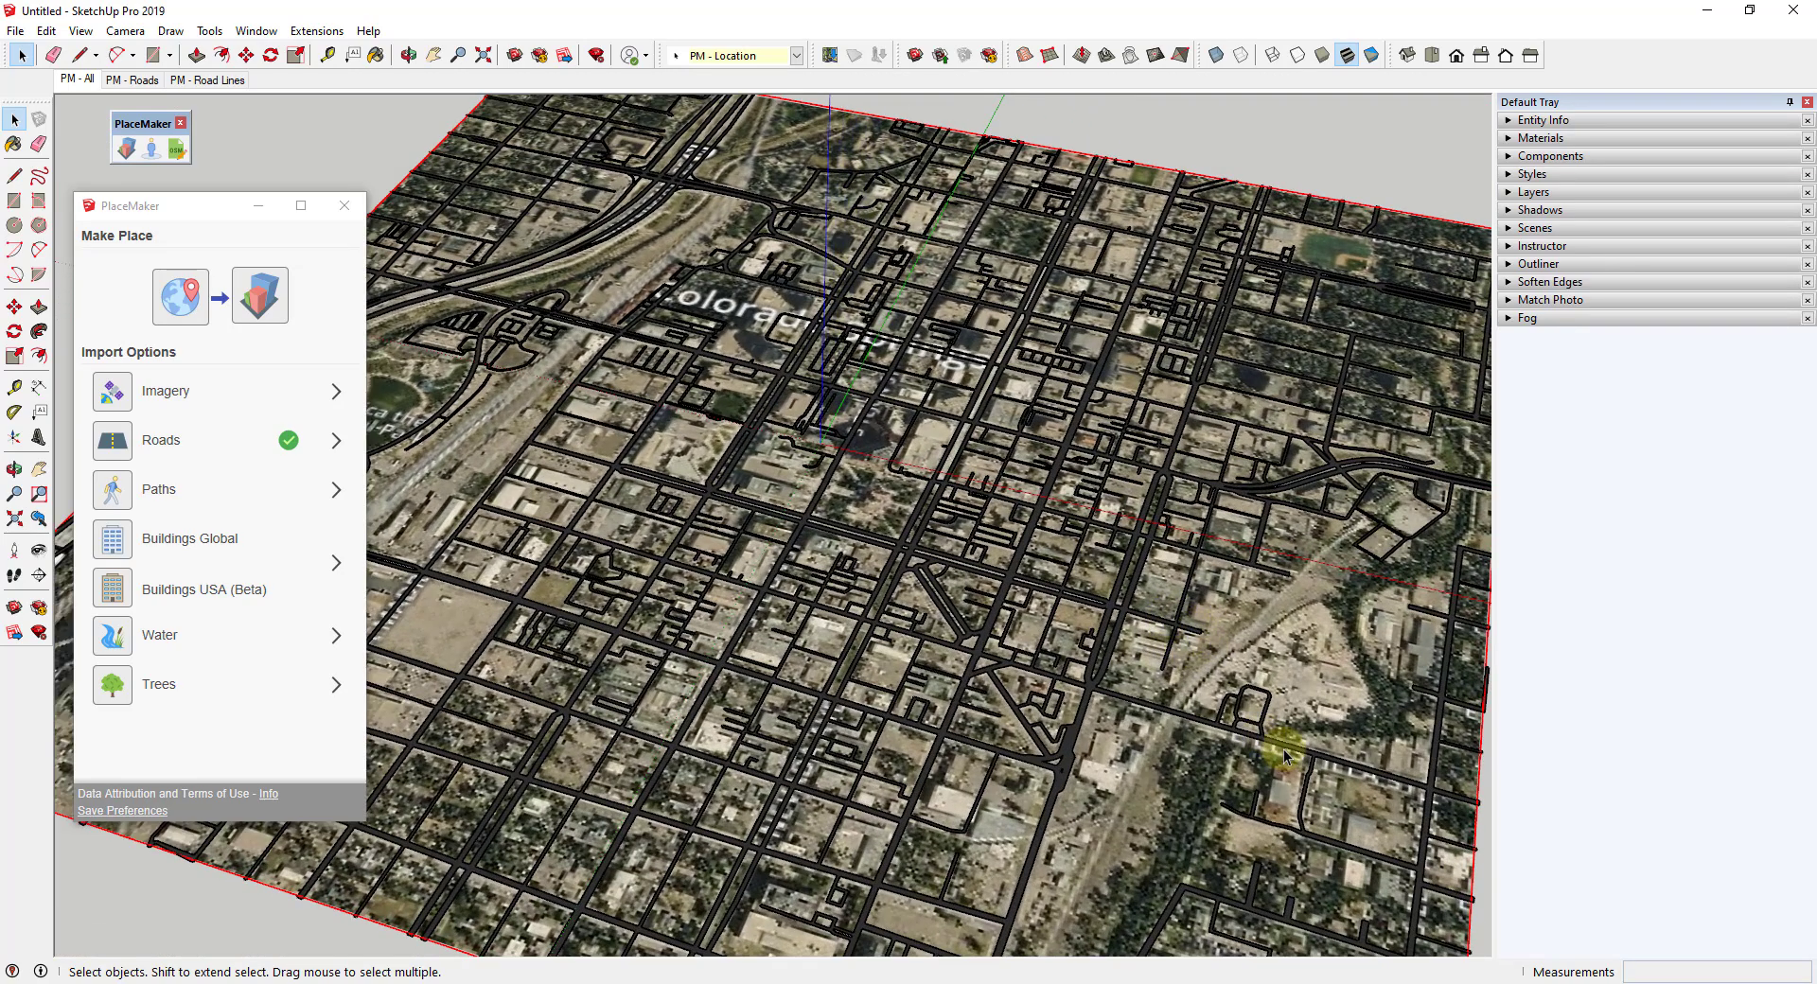
pyautogui.scroll(-3, 1196, 555)
# Unlock the aerial imagery group and hide it to isolate the imported roads
pyautogui.moveTo(1196, 556); pyautogui.dragTo(849, 369, button='middle')
pyautogui.rightClick(772, 451)
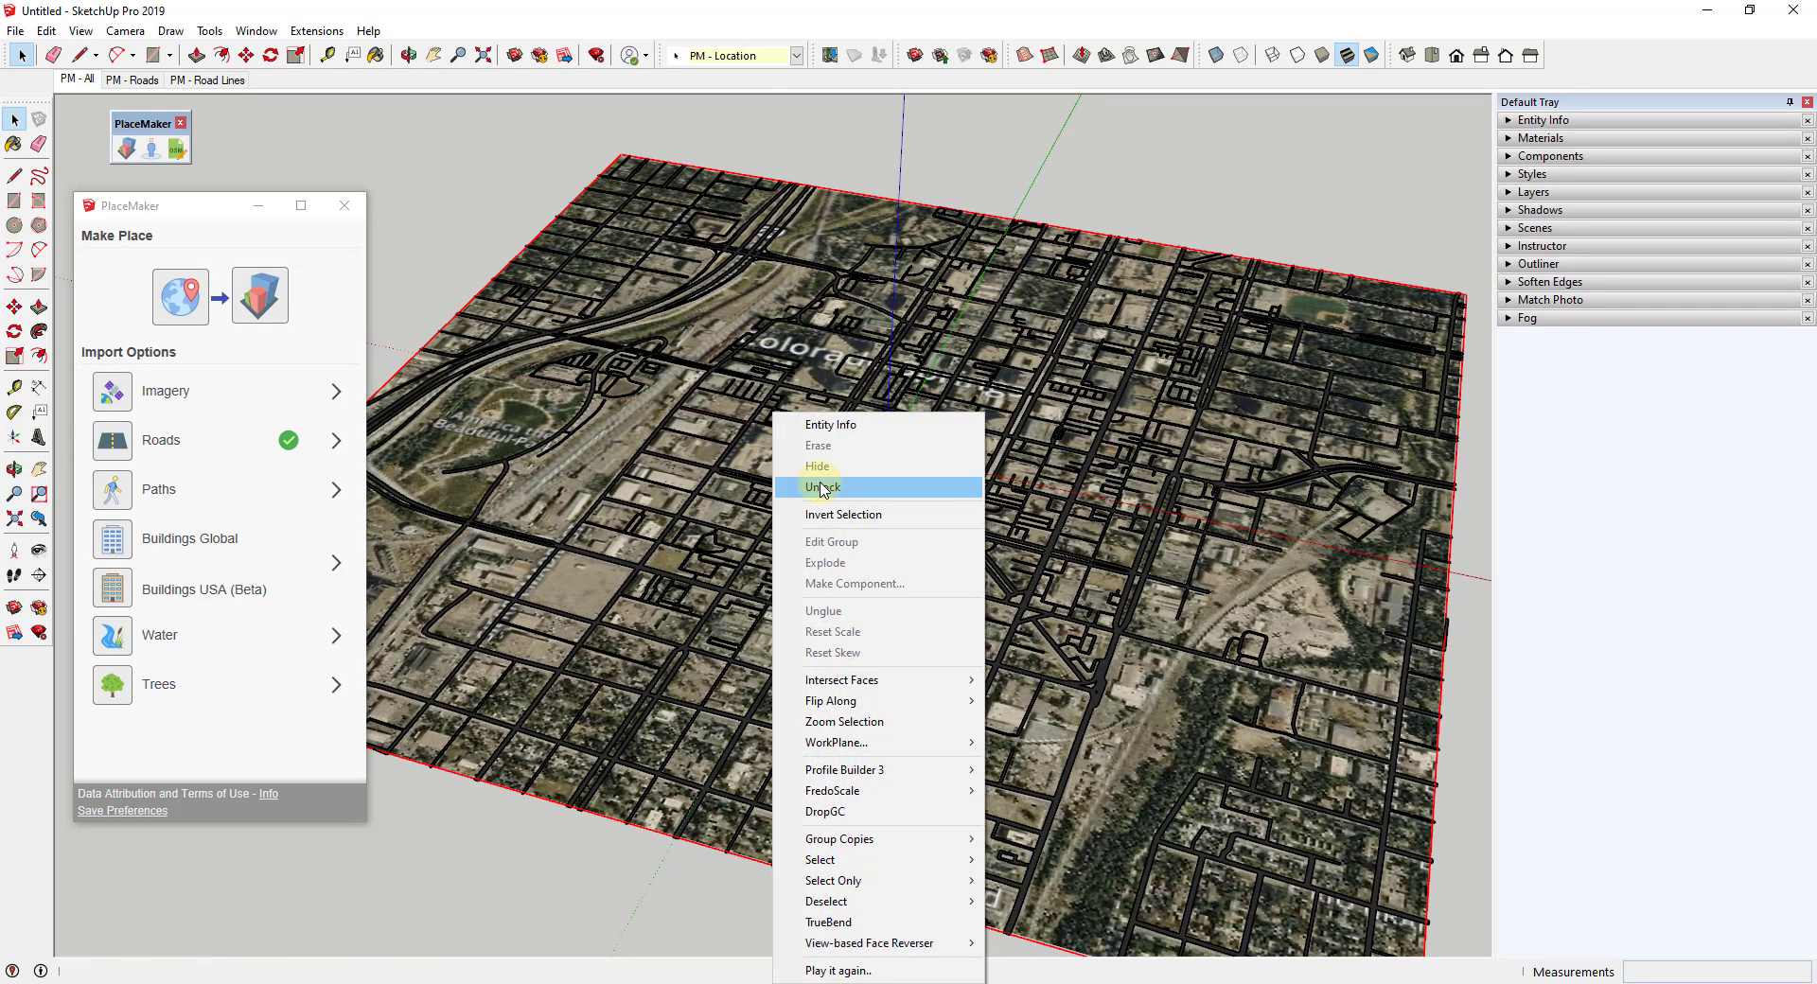
pyautogui.click(820, 487)
pyautogui.rightClick(748, 445)
pyautogui.click(814, 466)
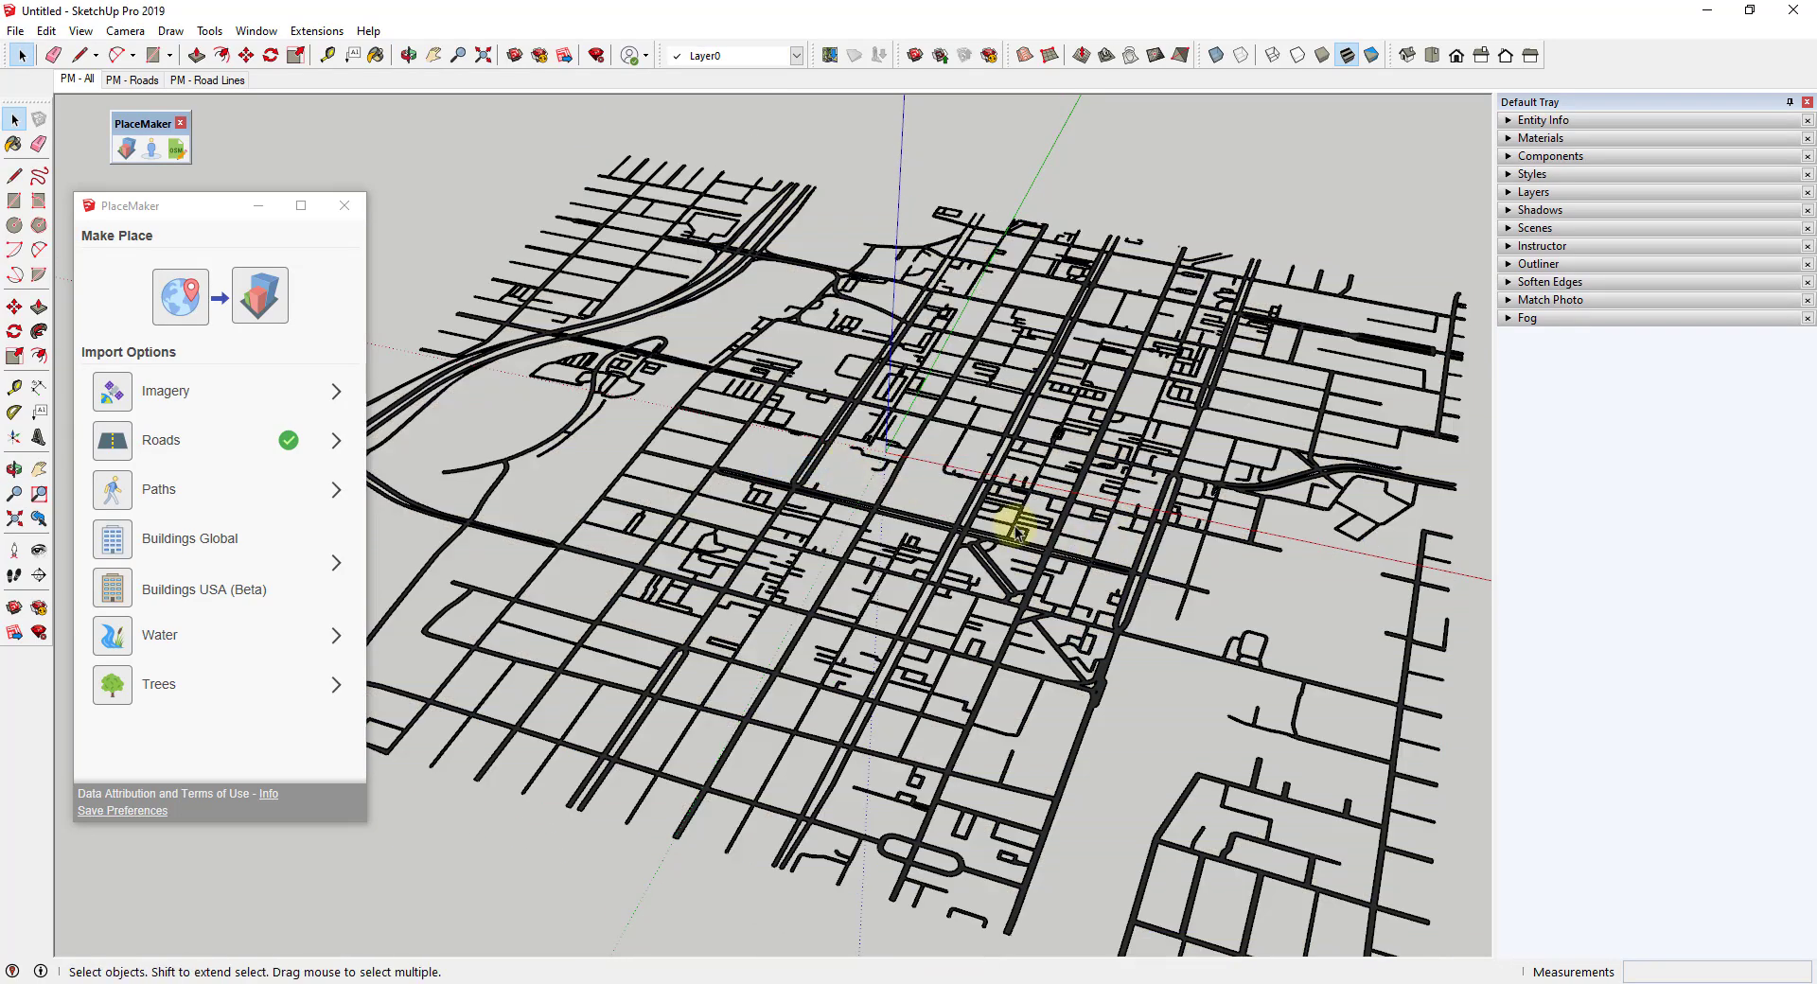
# Inspect the isolated road network without the imagery, both close to the downtown streets and as a whole
pyautogui.moveTo(1011, 528); pyautogui.dragTo(989, 479, button='middle')
pyautogui.scroll(2, 1041, 539)
pyautogui.moveTo(1041, 539); pyautogui.dragTo(994, 405, button='middle')
pyautogui.scroll(-3, 1054, 580)
pyautogui.moveTo(1055, 580); pyautogui.dragTo(1026, 548, button='middle')
pyautogui.scroll(-2, 1060, 532)
pyautogui.scroll(1, 1060, 532)
# Unhide the aerial imagery beneath the roads
pyautogui.click(43, 30)
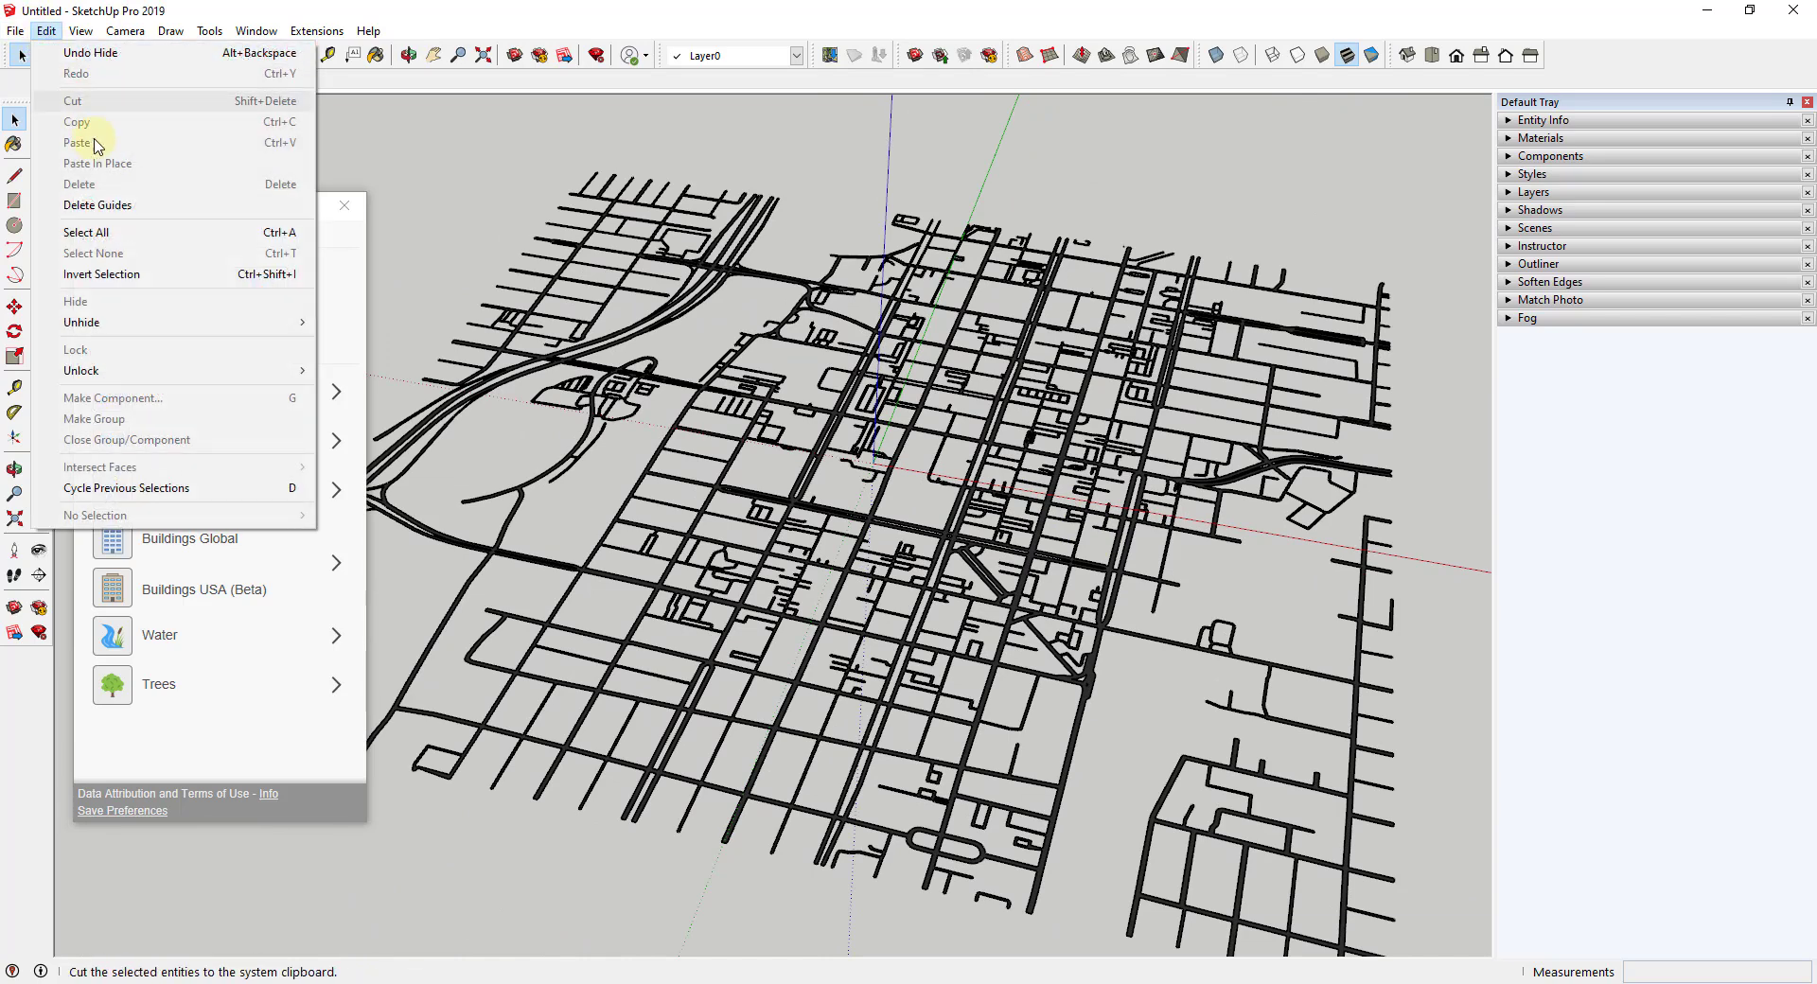
pyautogui.moveTo(275, 323)
pyautogui.click(363, 366)
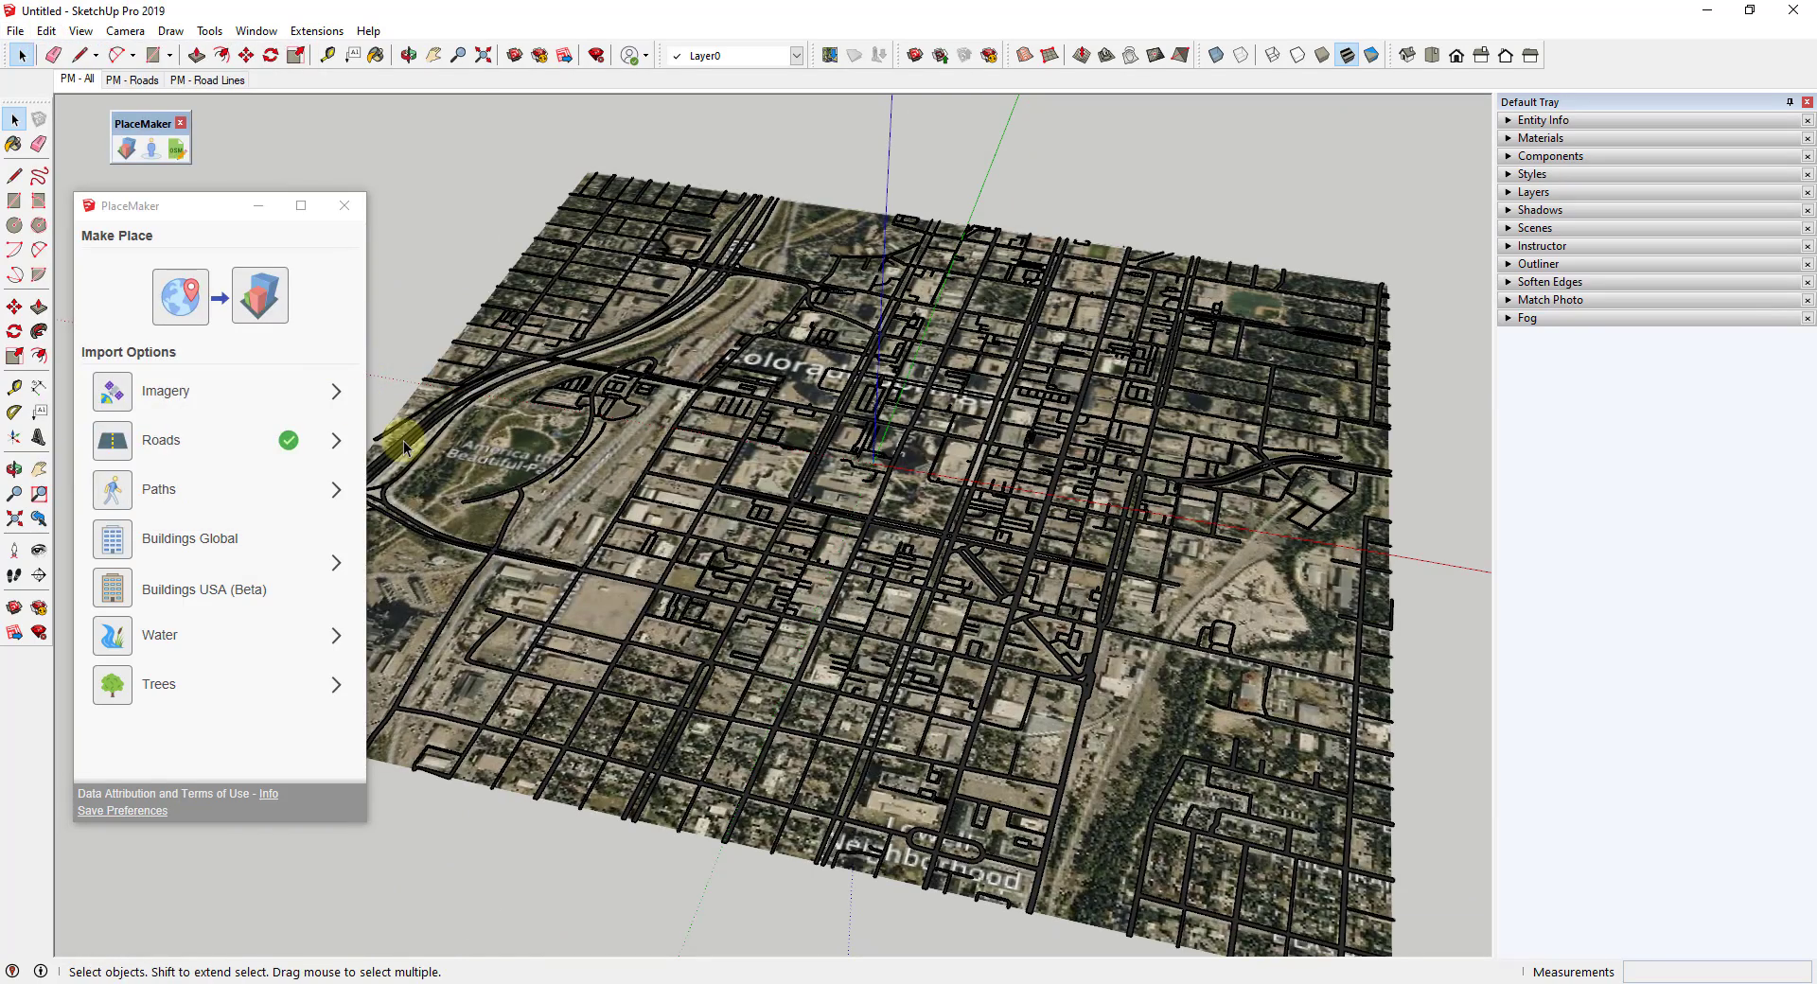
# Select the aerial imagery surface and import the PlaceMaker paths for it
pyautogui.click(113, 492)
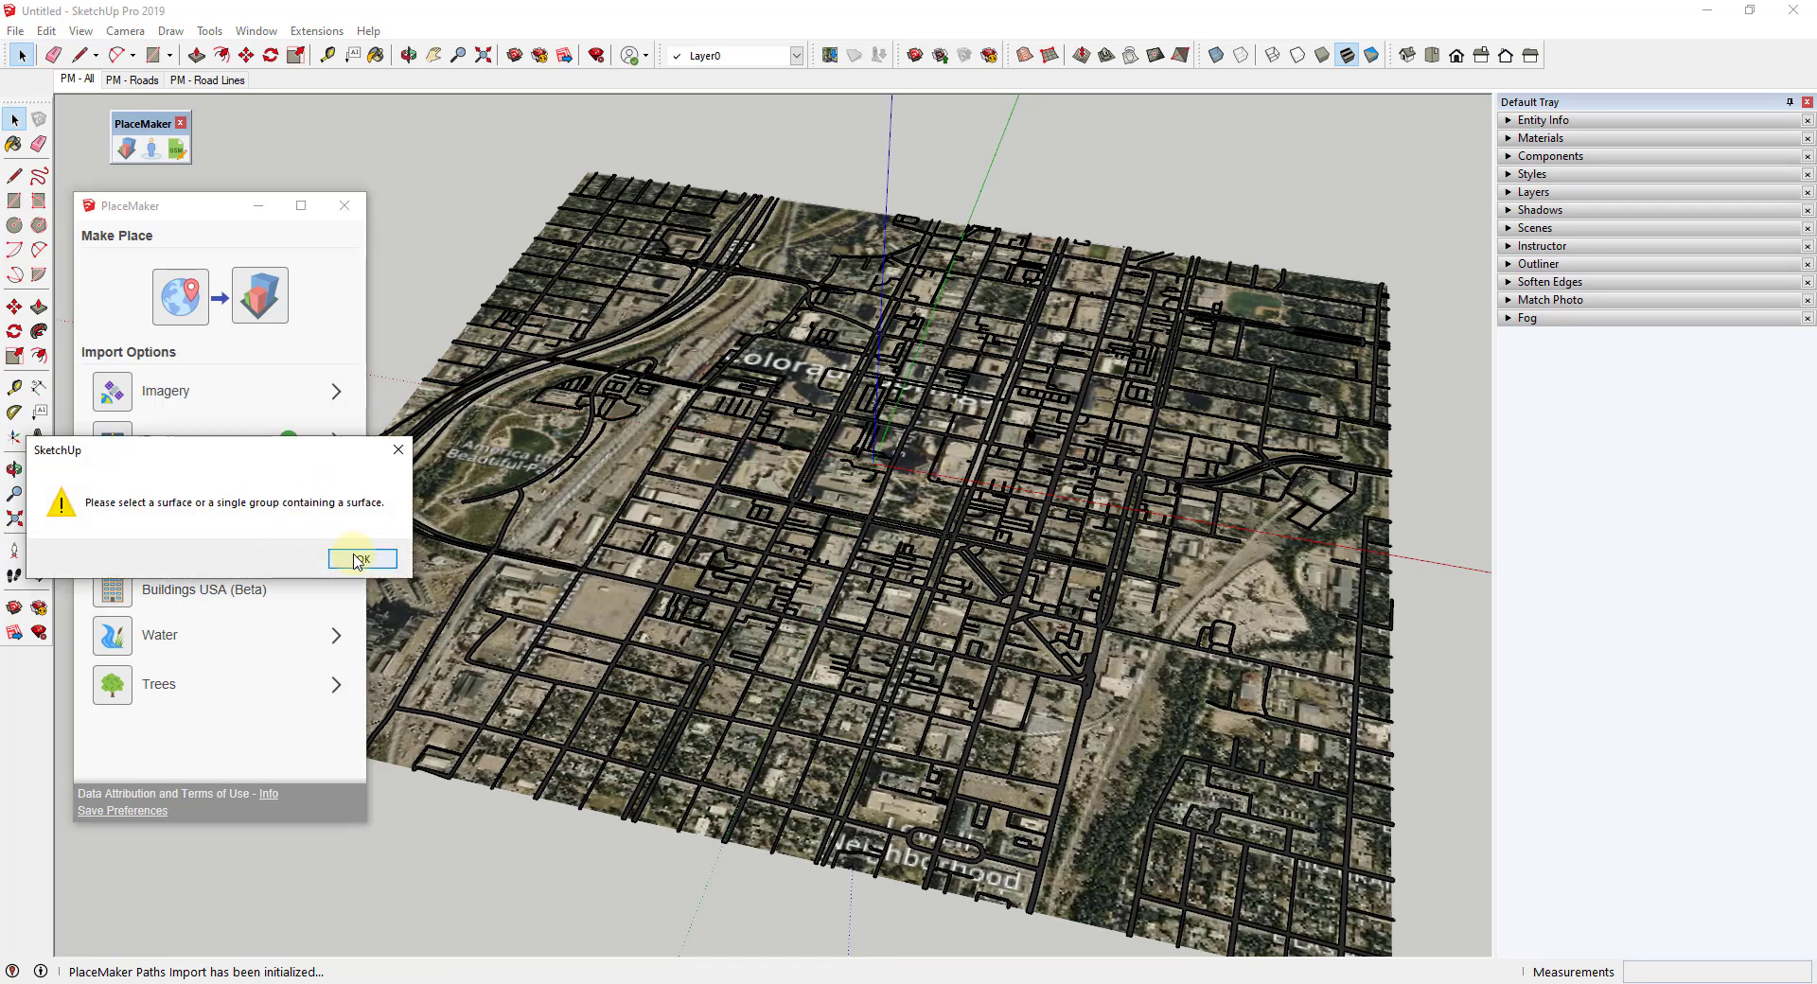
pyautogui.click(357, 561)
pyautogui.click(507, 453)
pyautogui.click(113, 492)
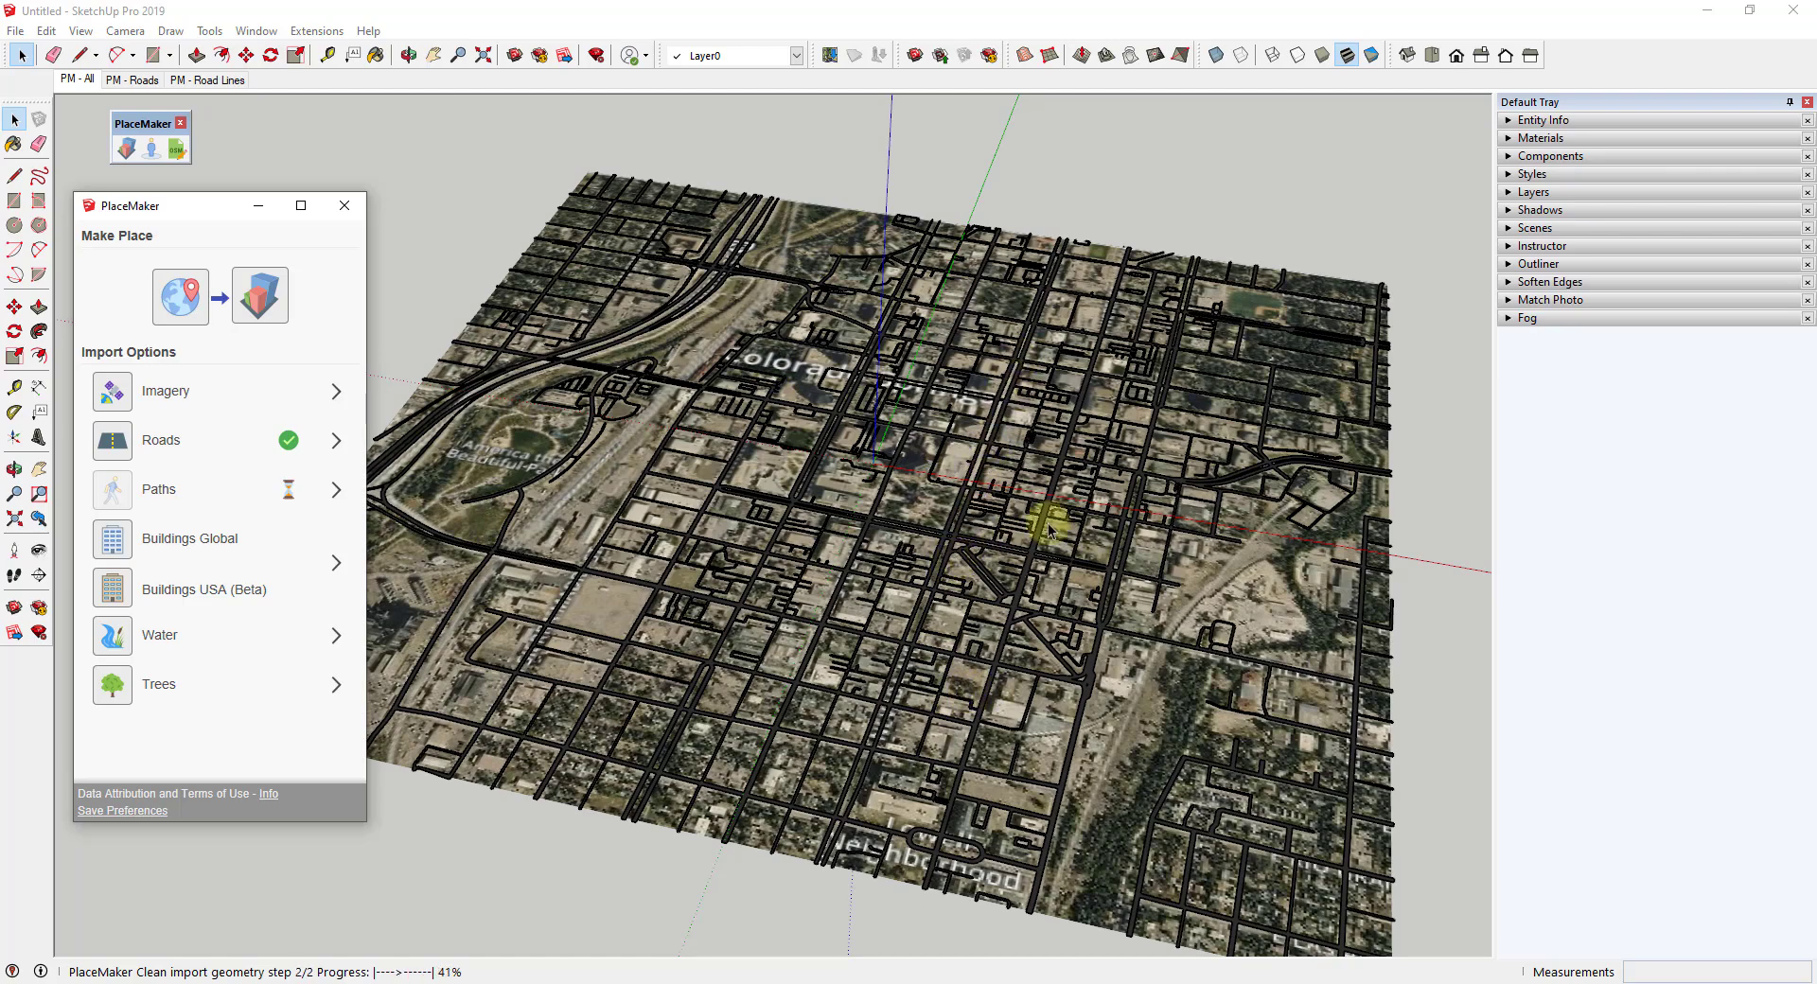
# Inspect the imported paths around America the Beautiful Park and along the downtown streets
pyautogui.scroll(5, 420, 579)
pyautogui.scroll(5, 420, 579)
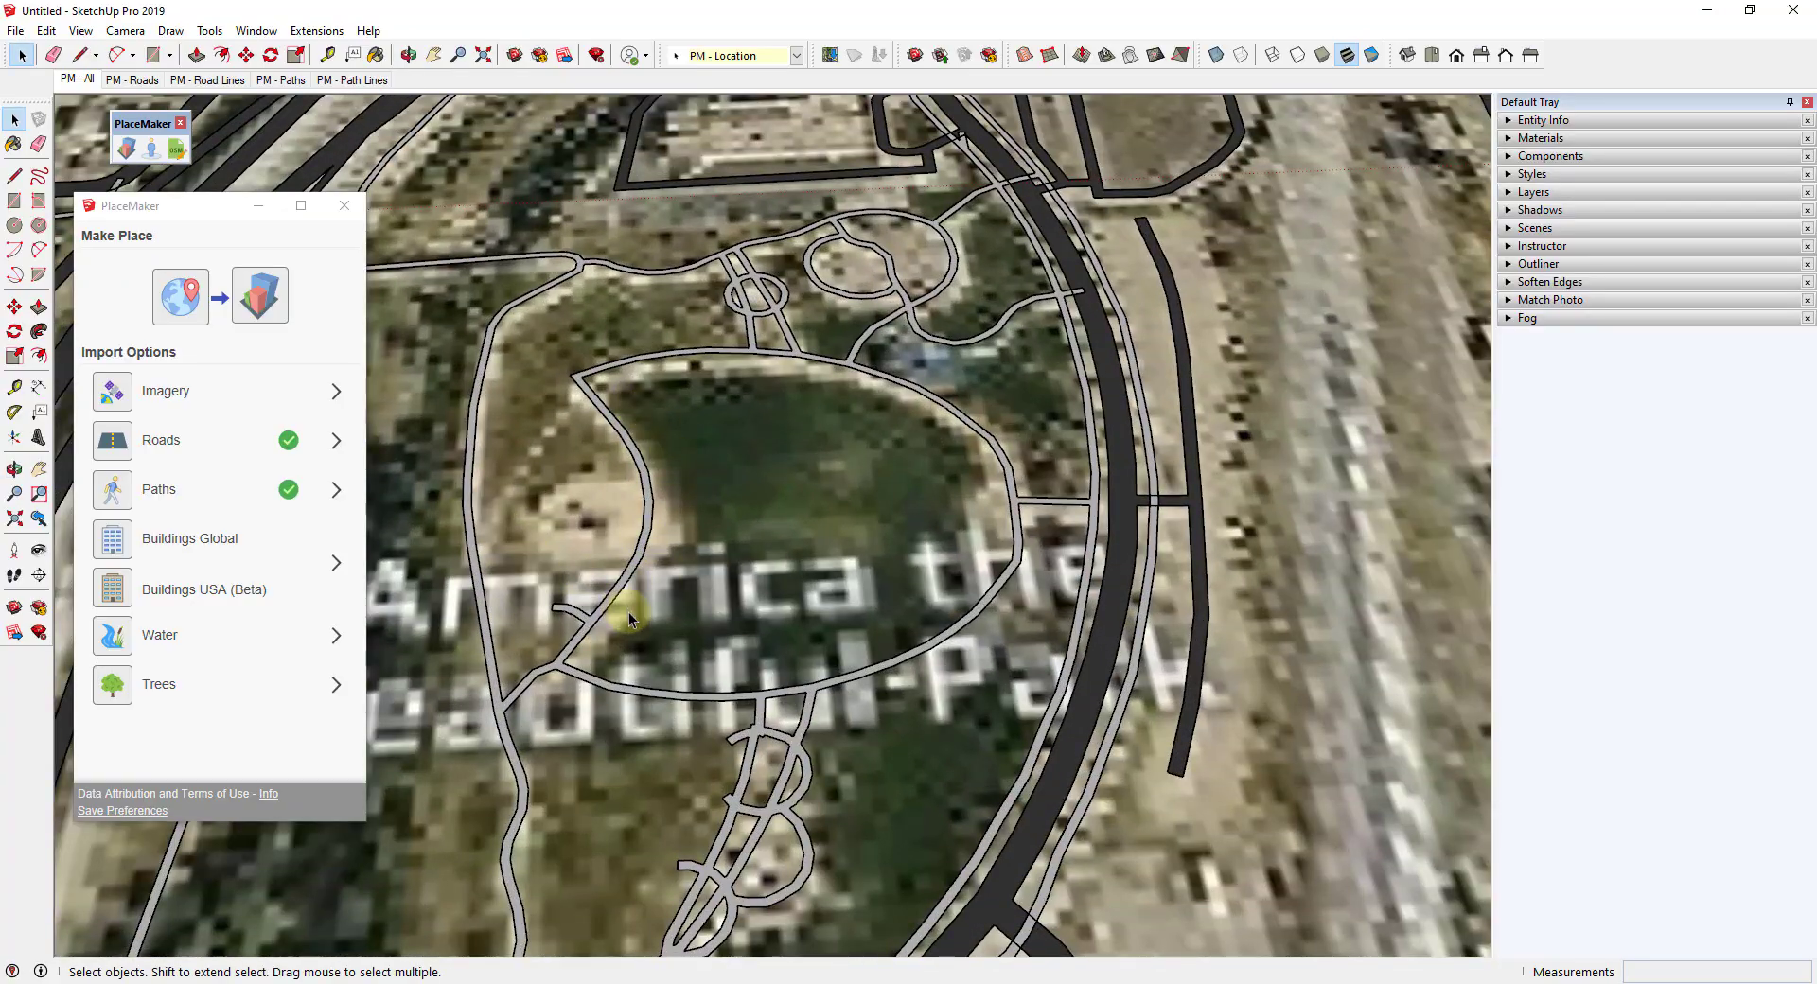
pyautogui.scroll(-5, 634, 611)
pyautogui.moveTo(1034, 588); pyautogui.dragTo(653, 445, button='middle')
pyautogui.scroll(-5, 839, 511)
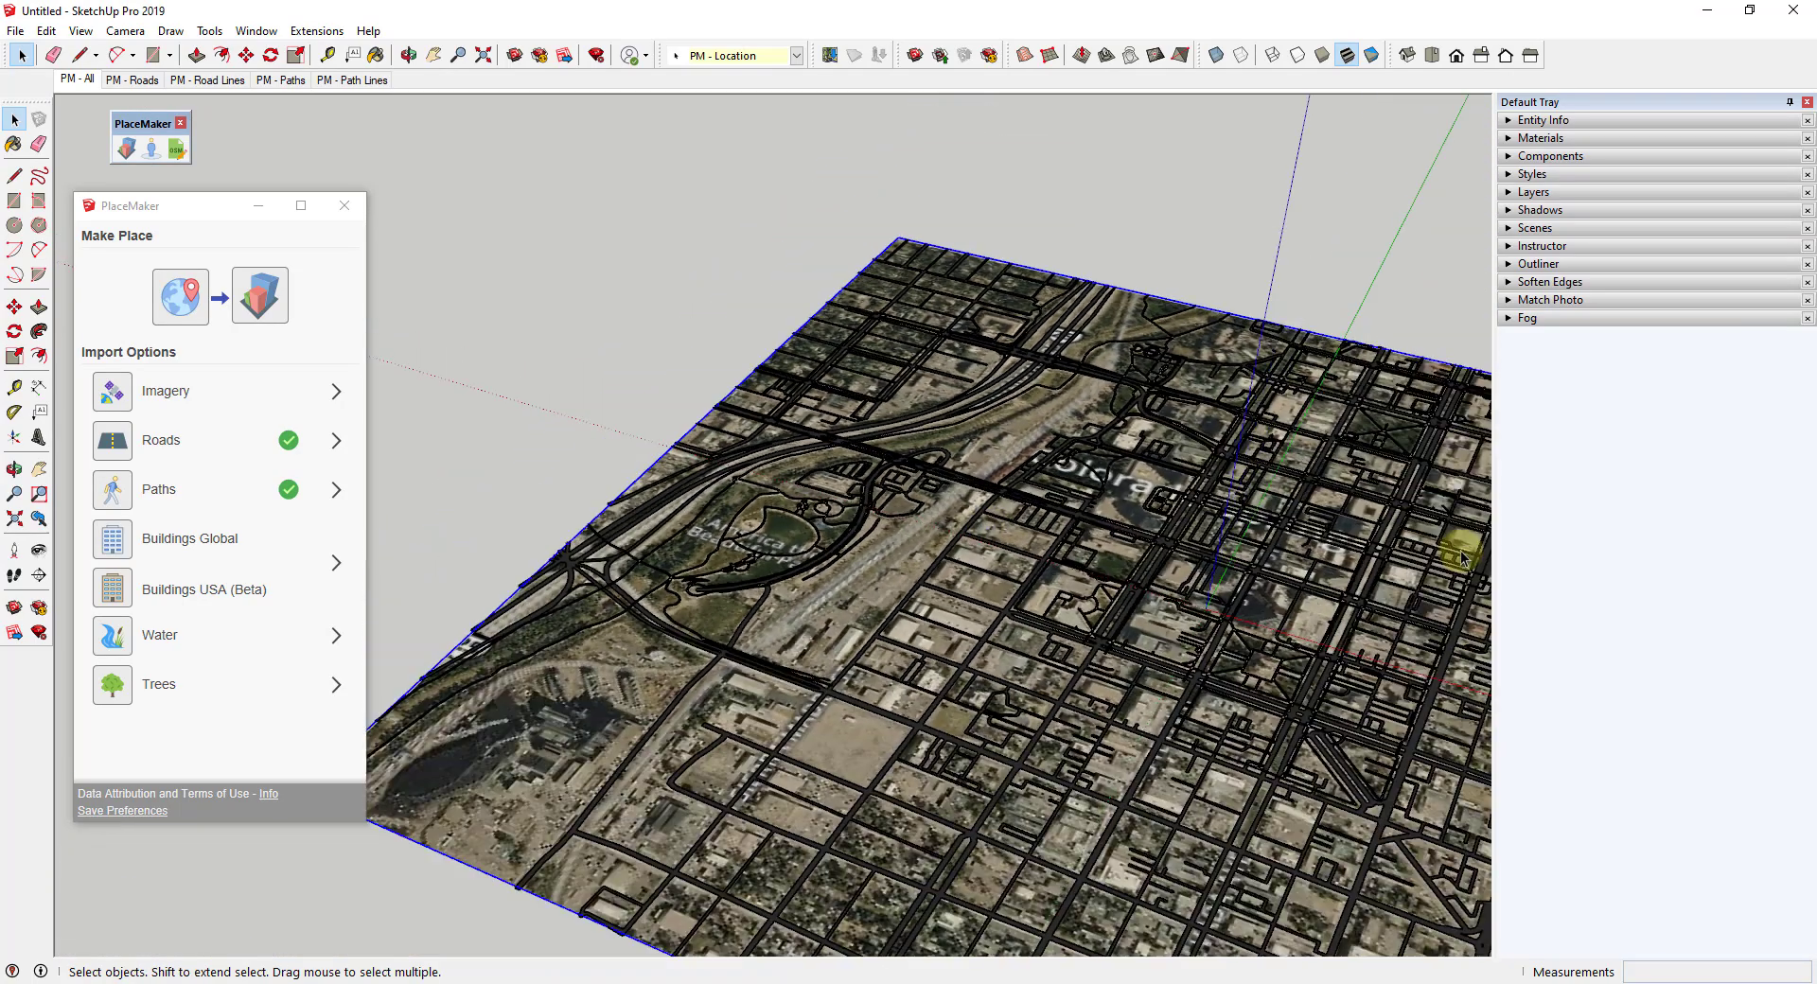
pyautogui.scroll(6, 1389, 596)
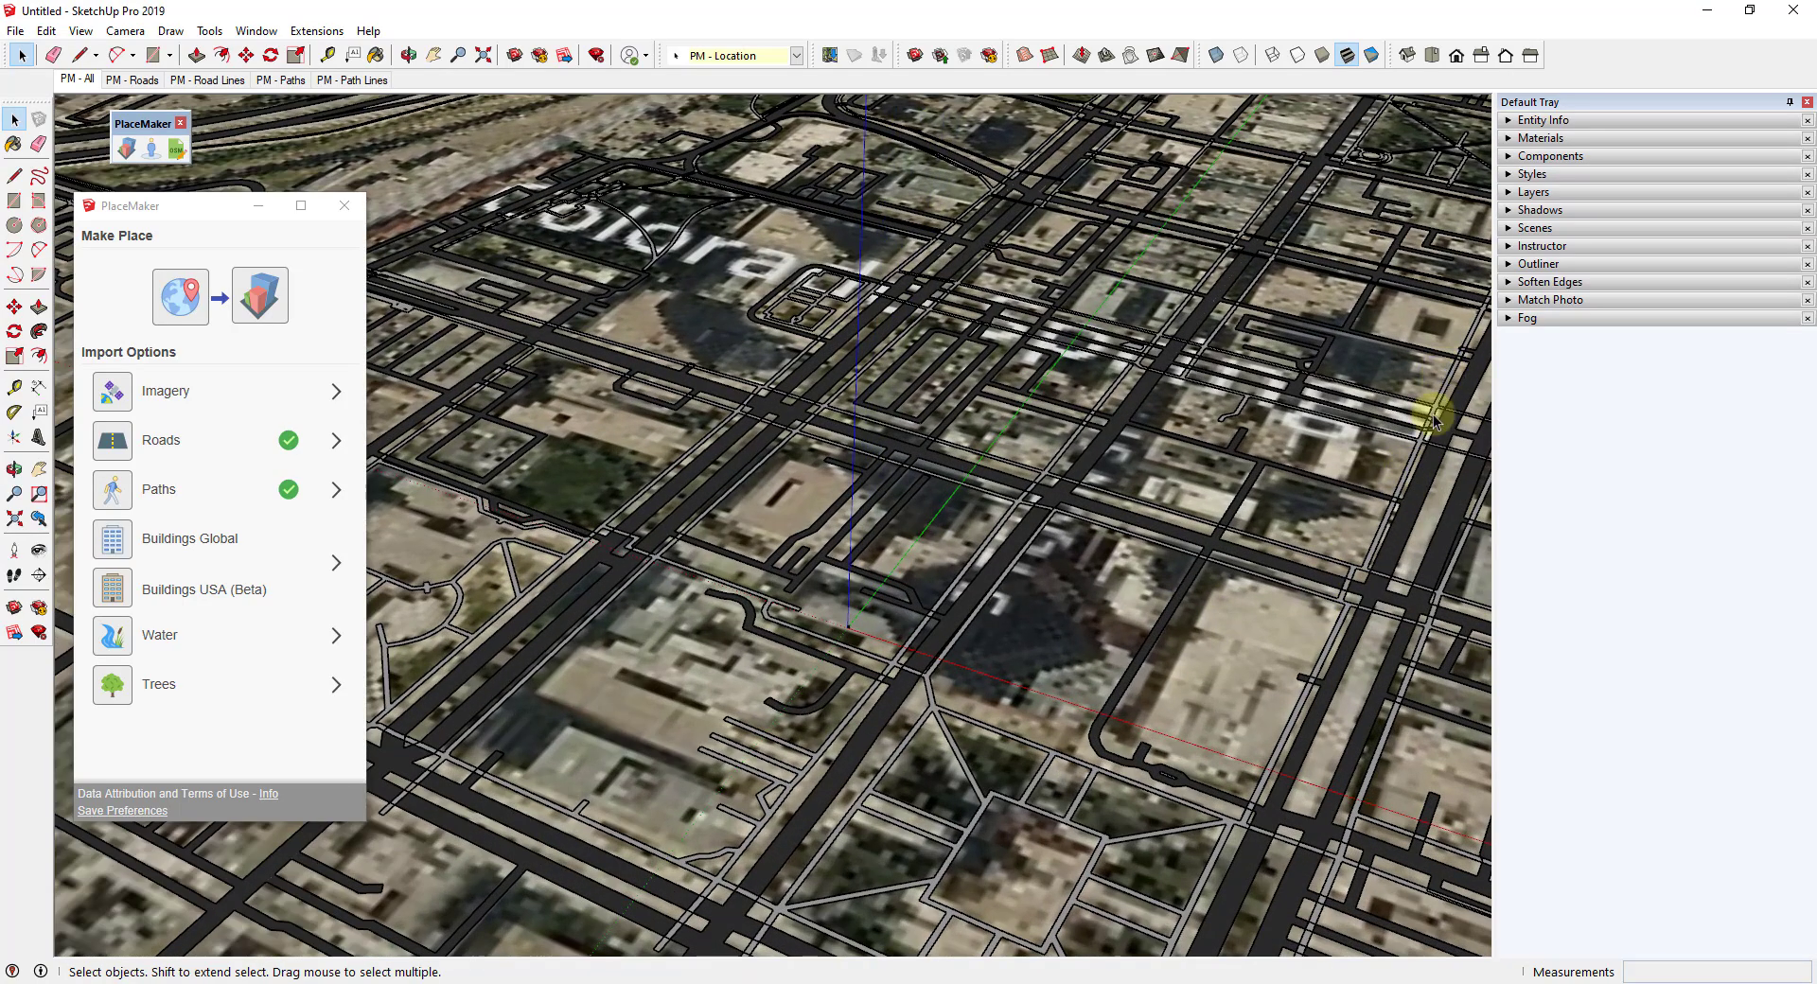
pyautogui.scroll(-5, 799, 473)
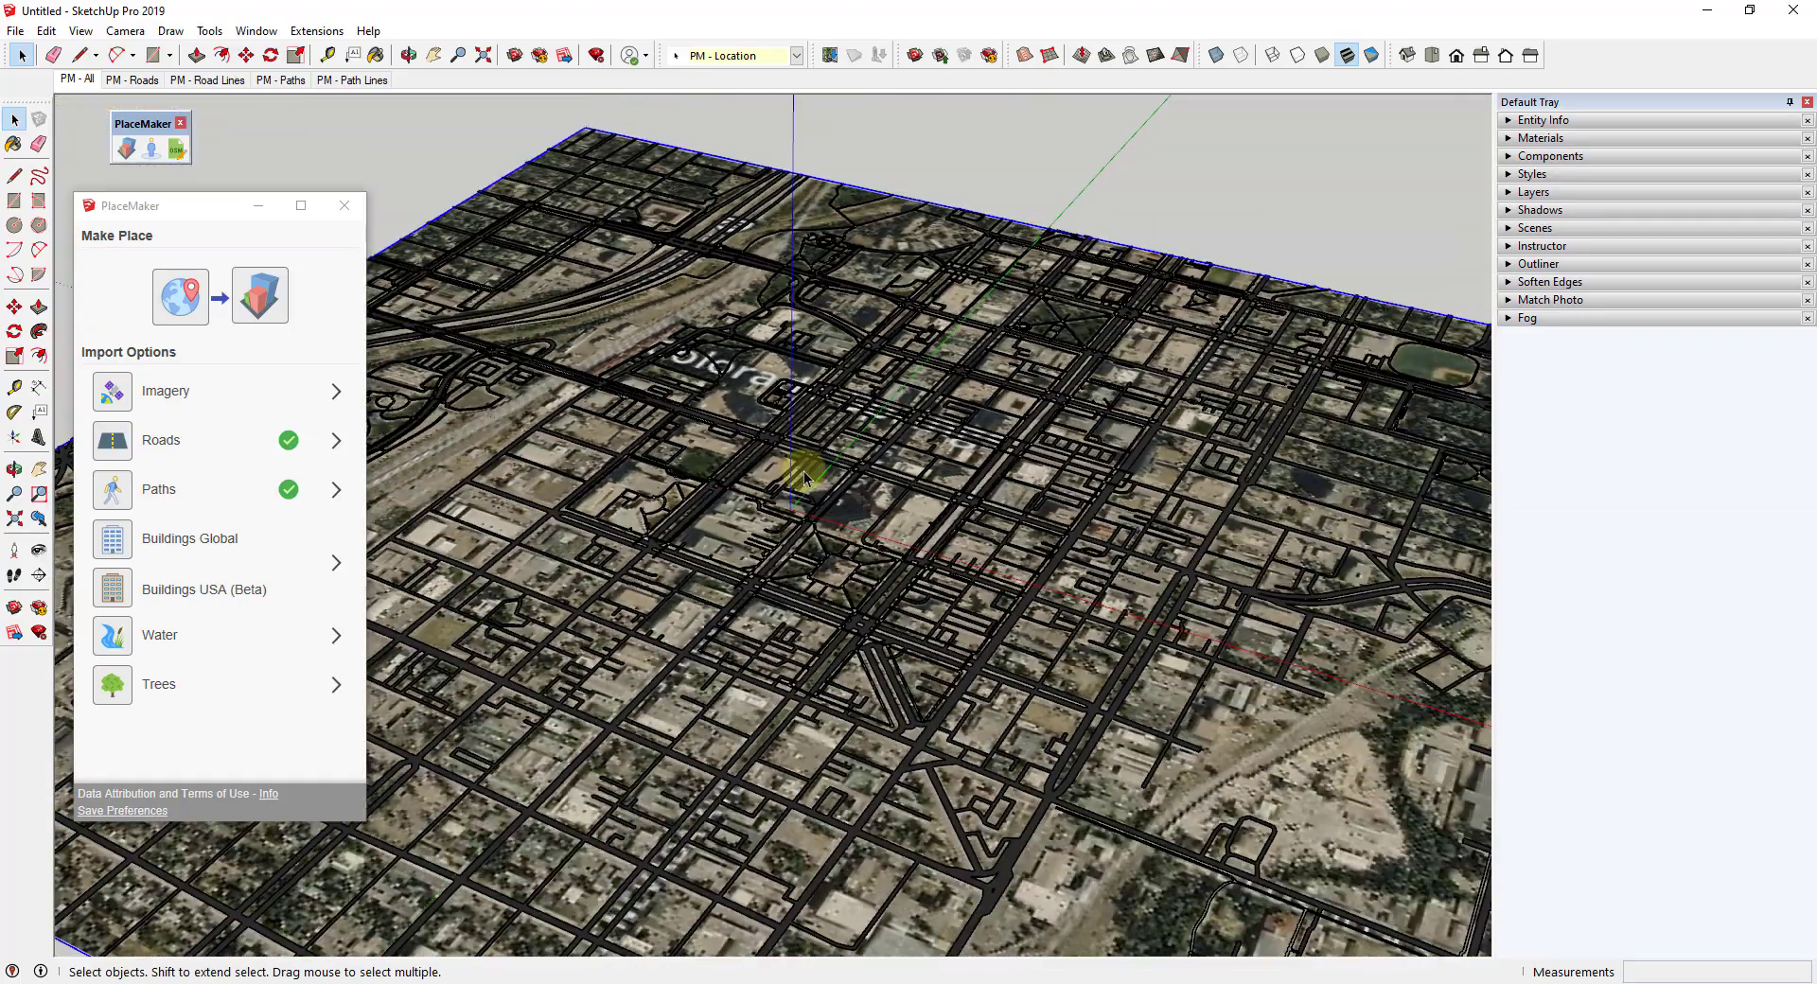
pyautogui.scroll(6, 1431, 529)
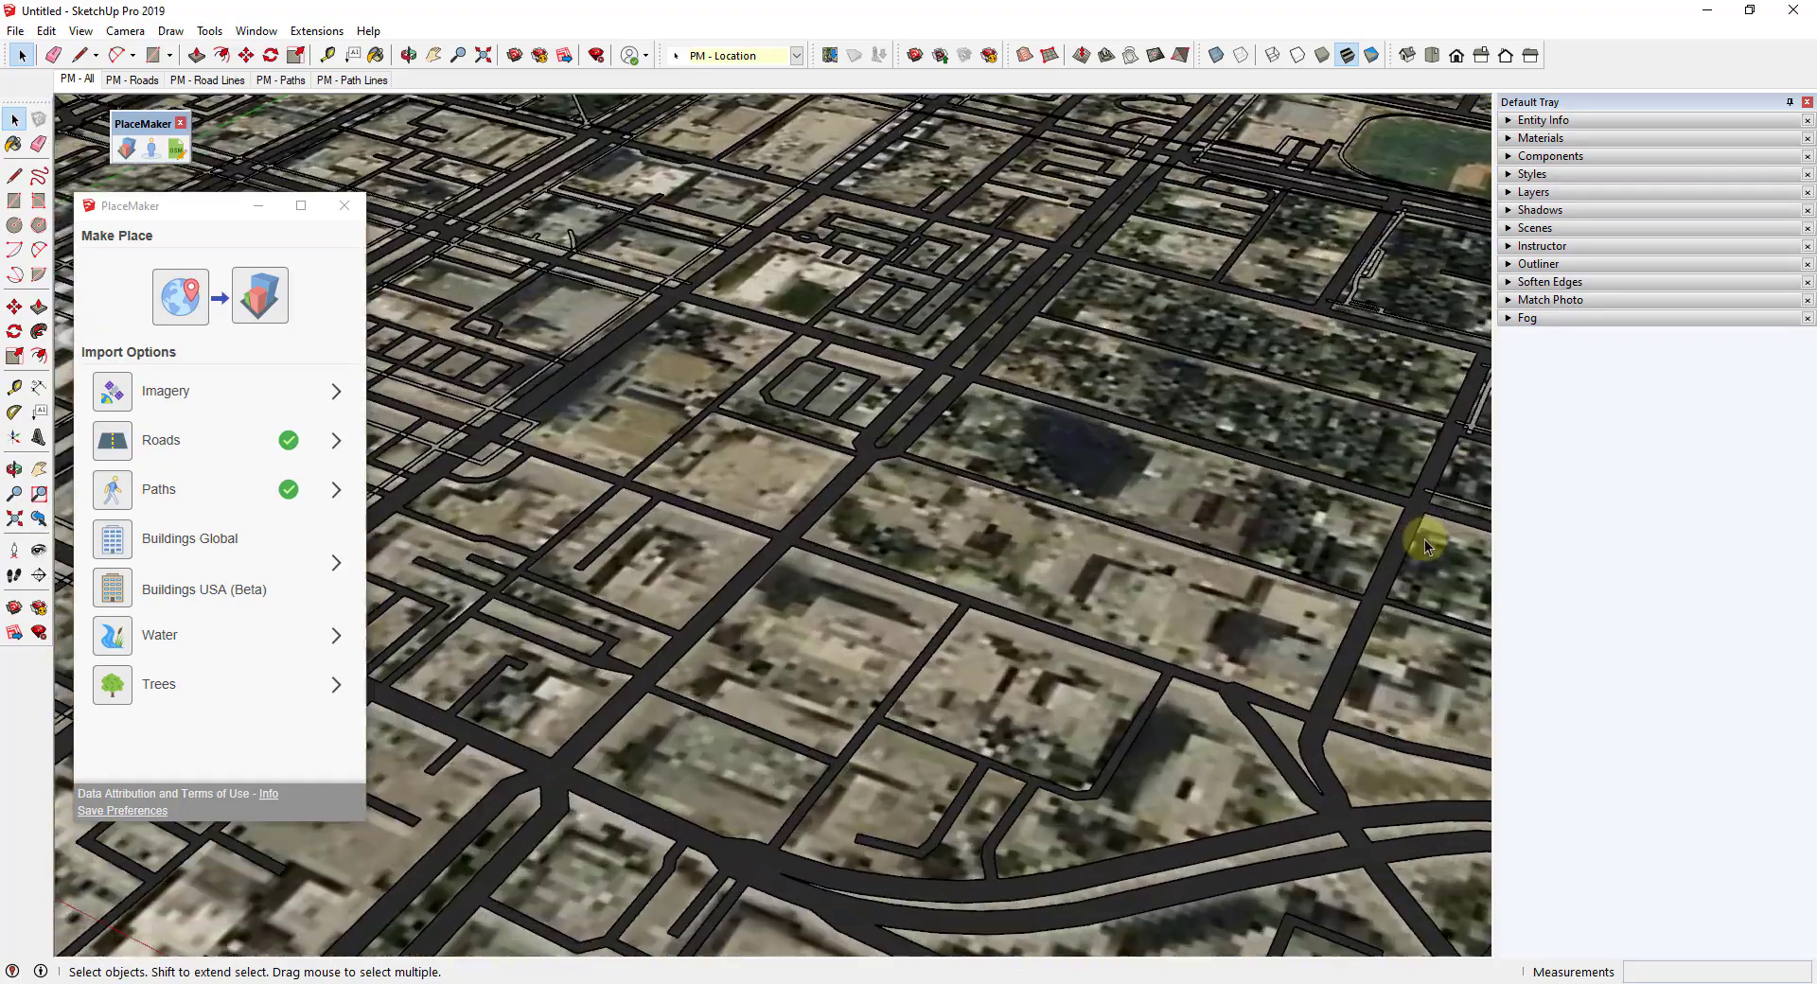
pyautogui.scroll(-6, 1423, 537)
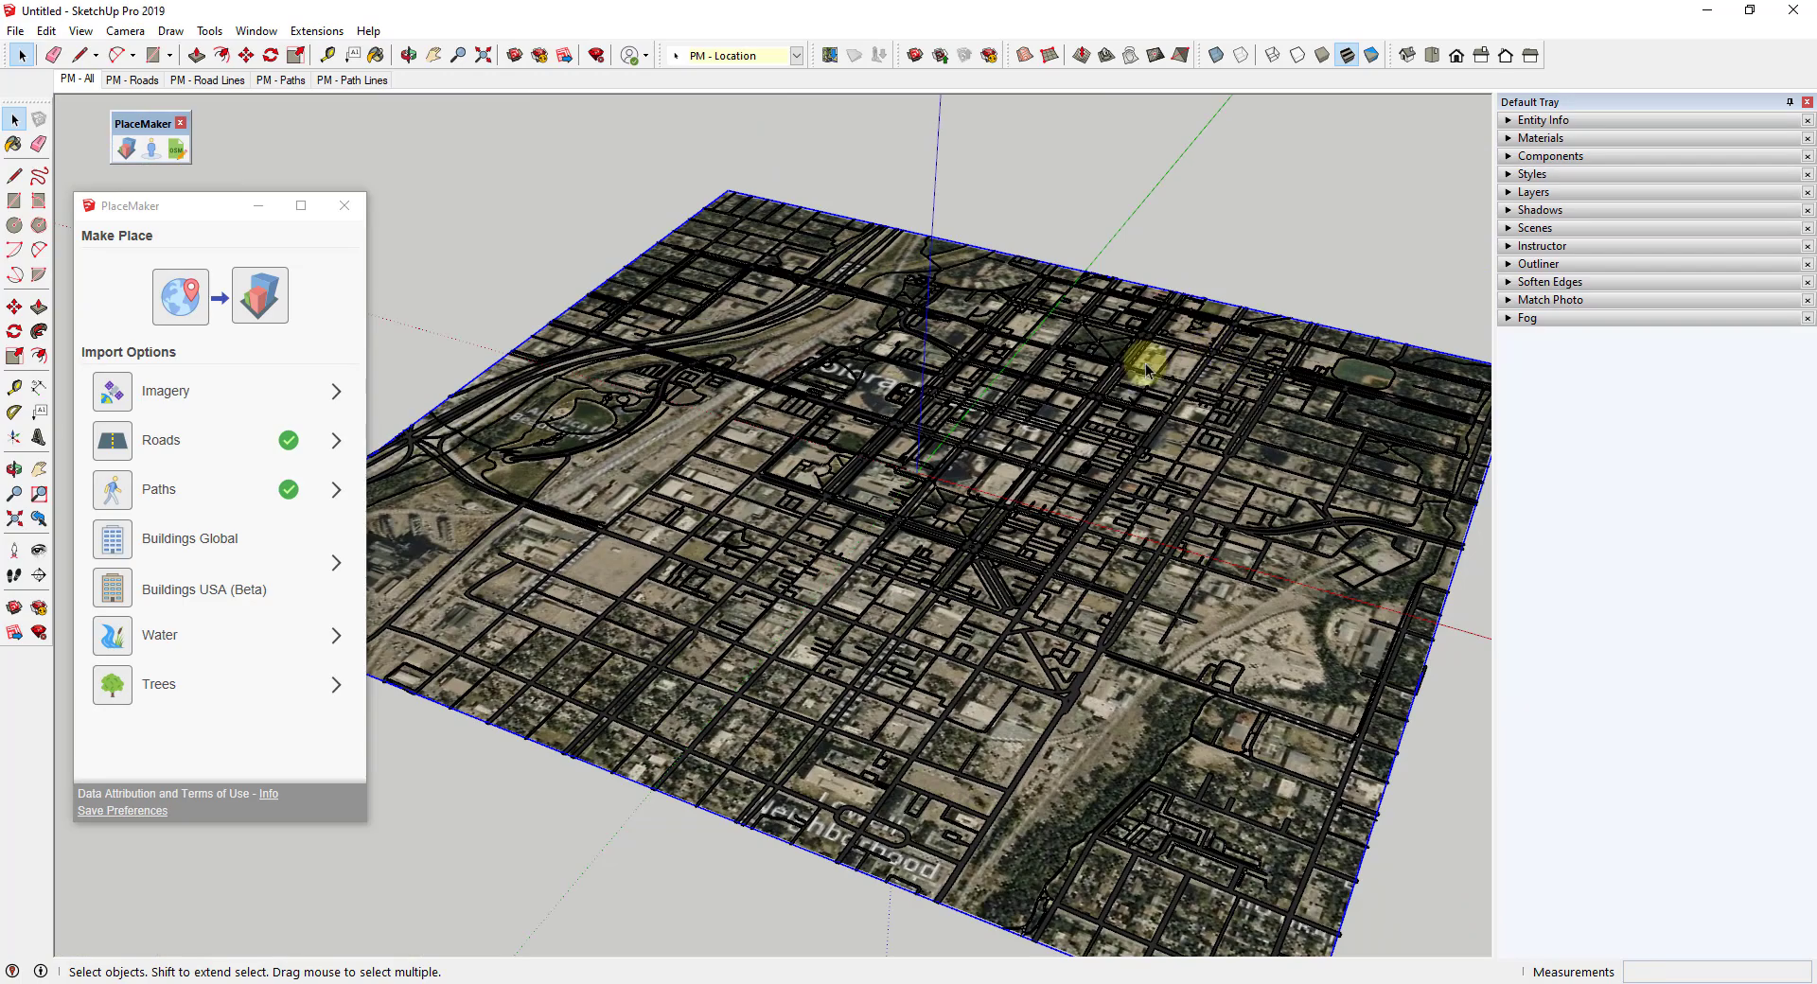
# Examine the paths in the southern neighborhoods, around the central downtown square and across the whole area
pyautogui.scroll(3, 1107, 398)
pyautogui.scroll(-3, 1095, 322)
pyautogui.scroll(5, 1313, 611)
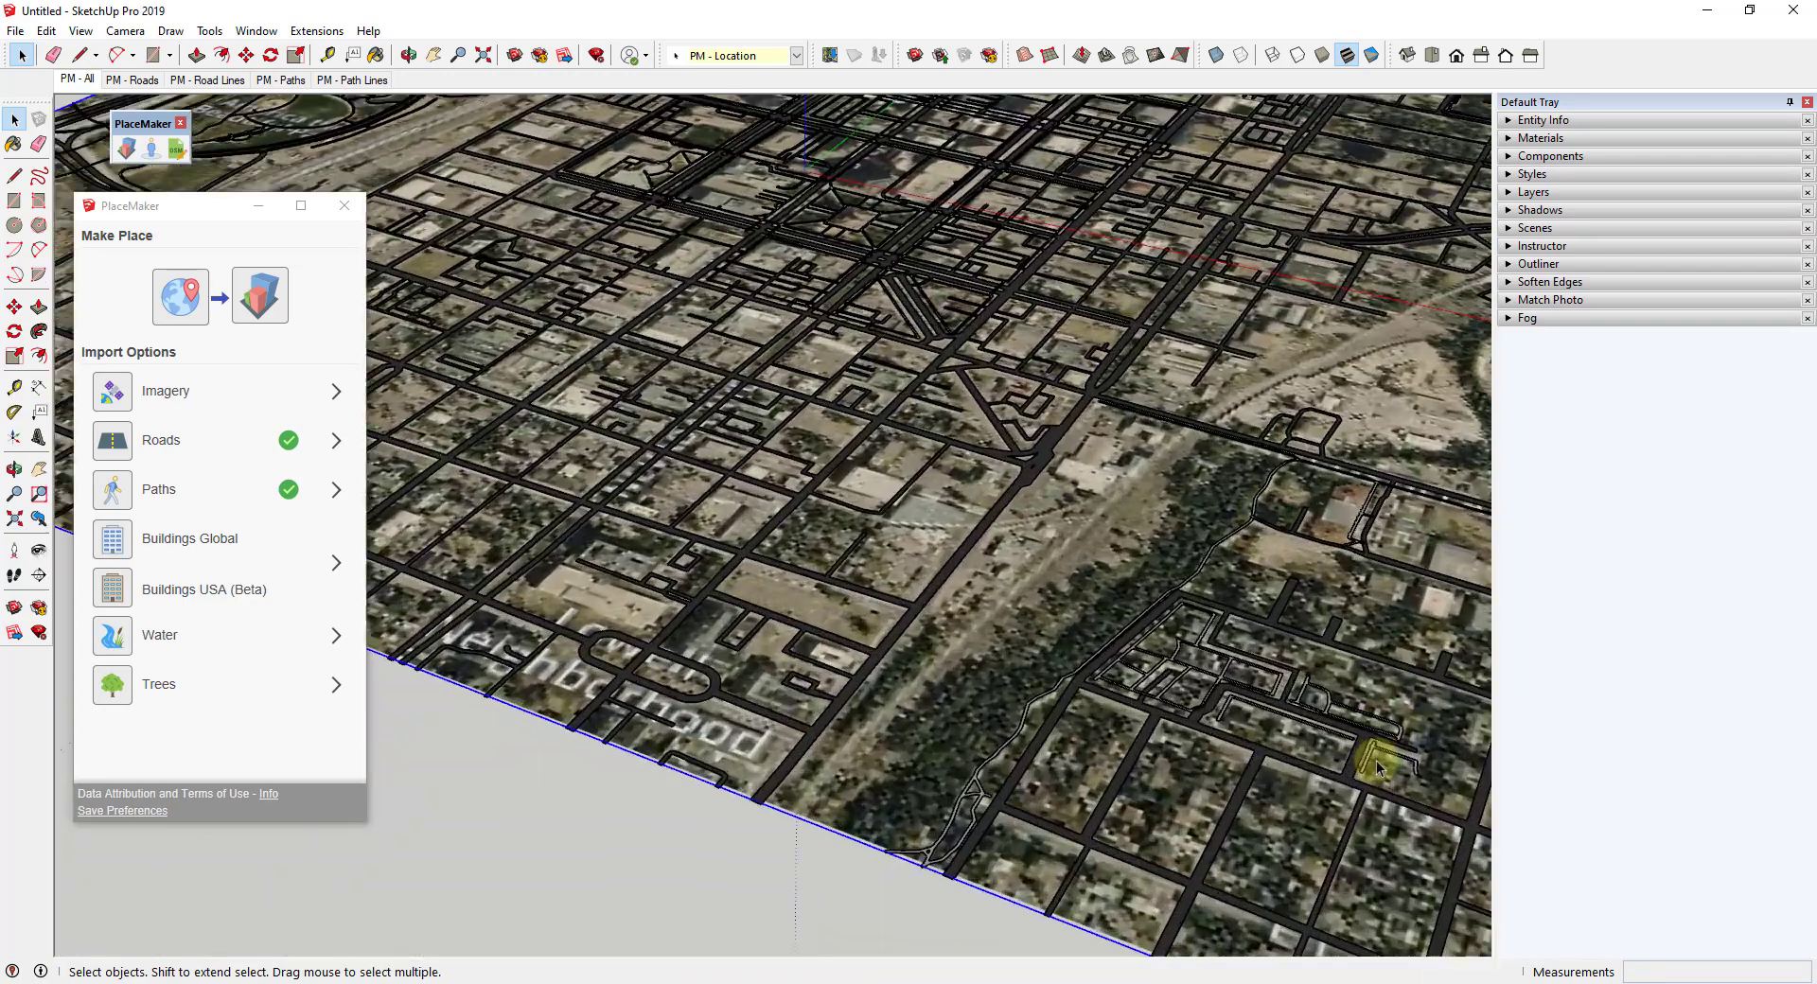
pyautogui.scroll(-2, 1376, 759)
pyautogui.scroll(2, 1378, 762)
pyautogui.scroll(-5, 985, 612)
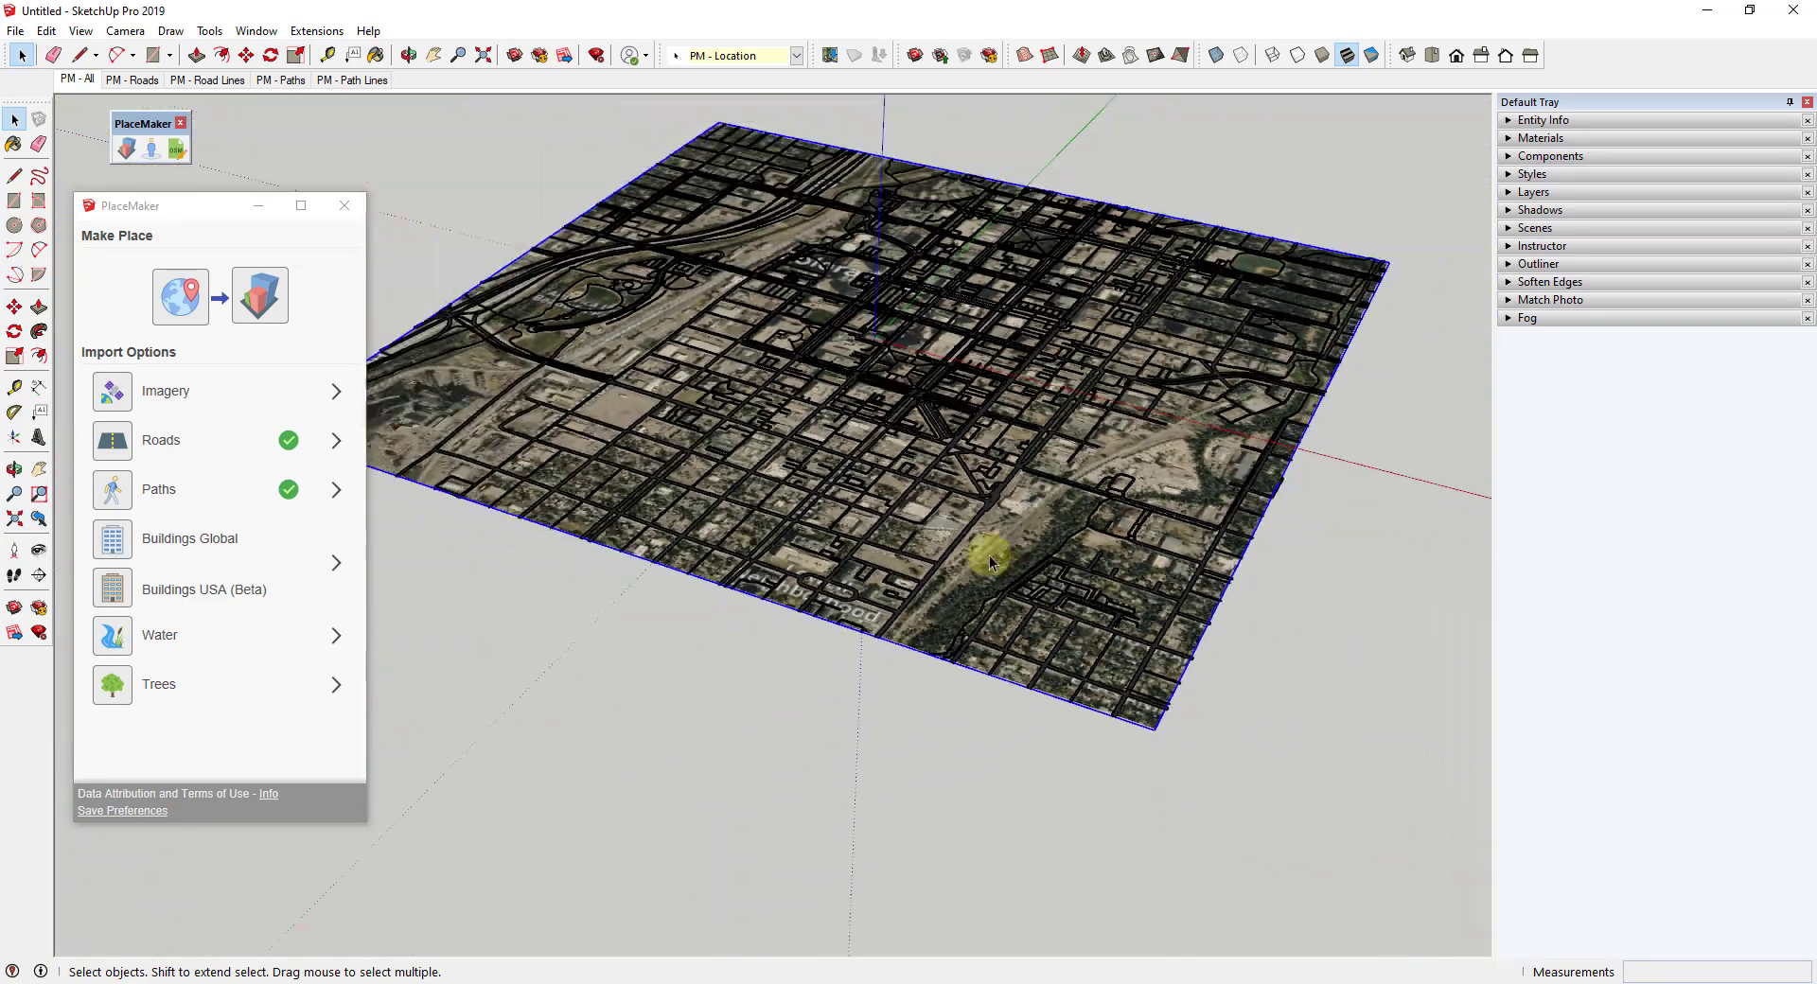
pyautogui.scroll(5, 860, 309)
pyautogui.moveTo(884, 345); pyautogui.dragTo(1006, 690, button='middle')
pyautogui.scroll(8, 1034, 609)
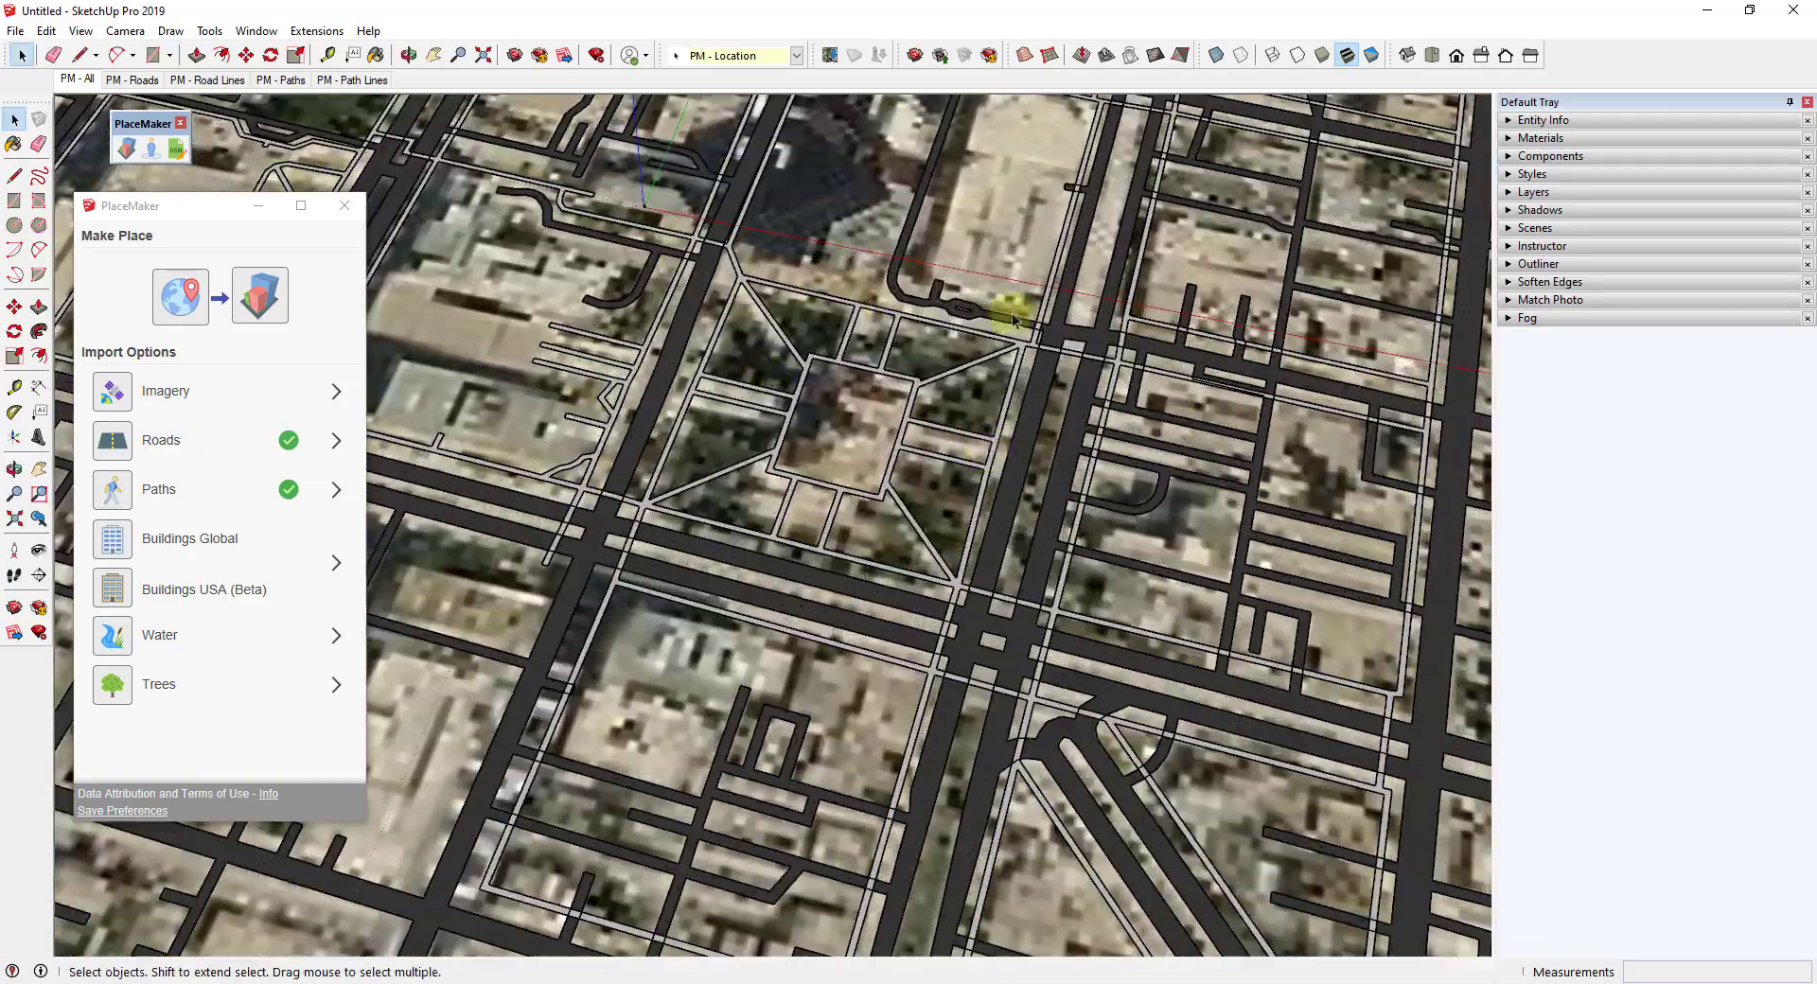
pyautogui.scroll(-5, 933, 378)
pyautogui.moveTo(933, 377); pyautogui.dragTo(940, 450, button='middle')
pyautogui.scroll(-5, 940, 450)
pyautogui.moveTo(1030, 514); pyautogui.dragTo(731, 435, button='middle')
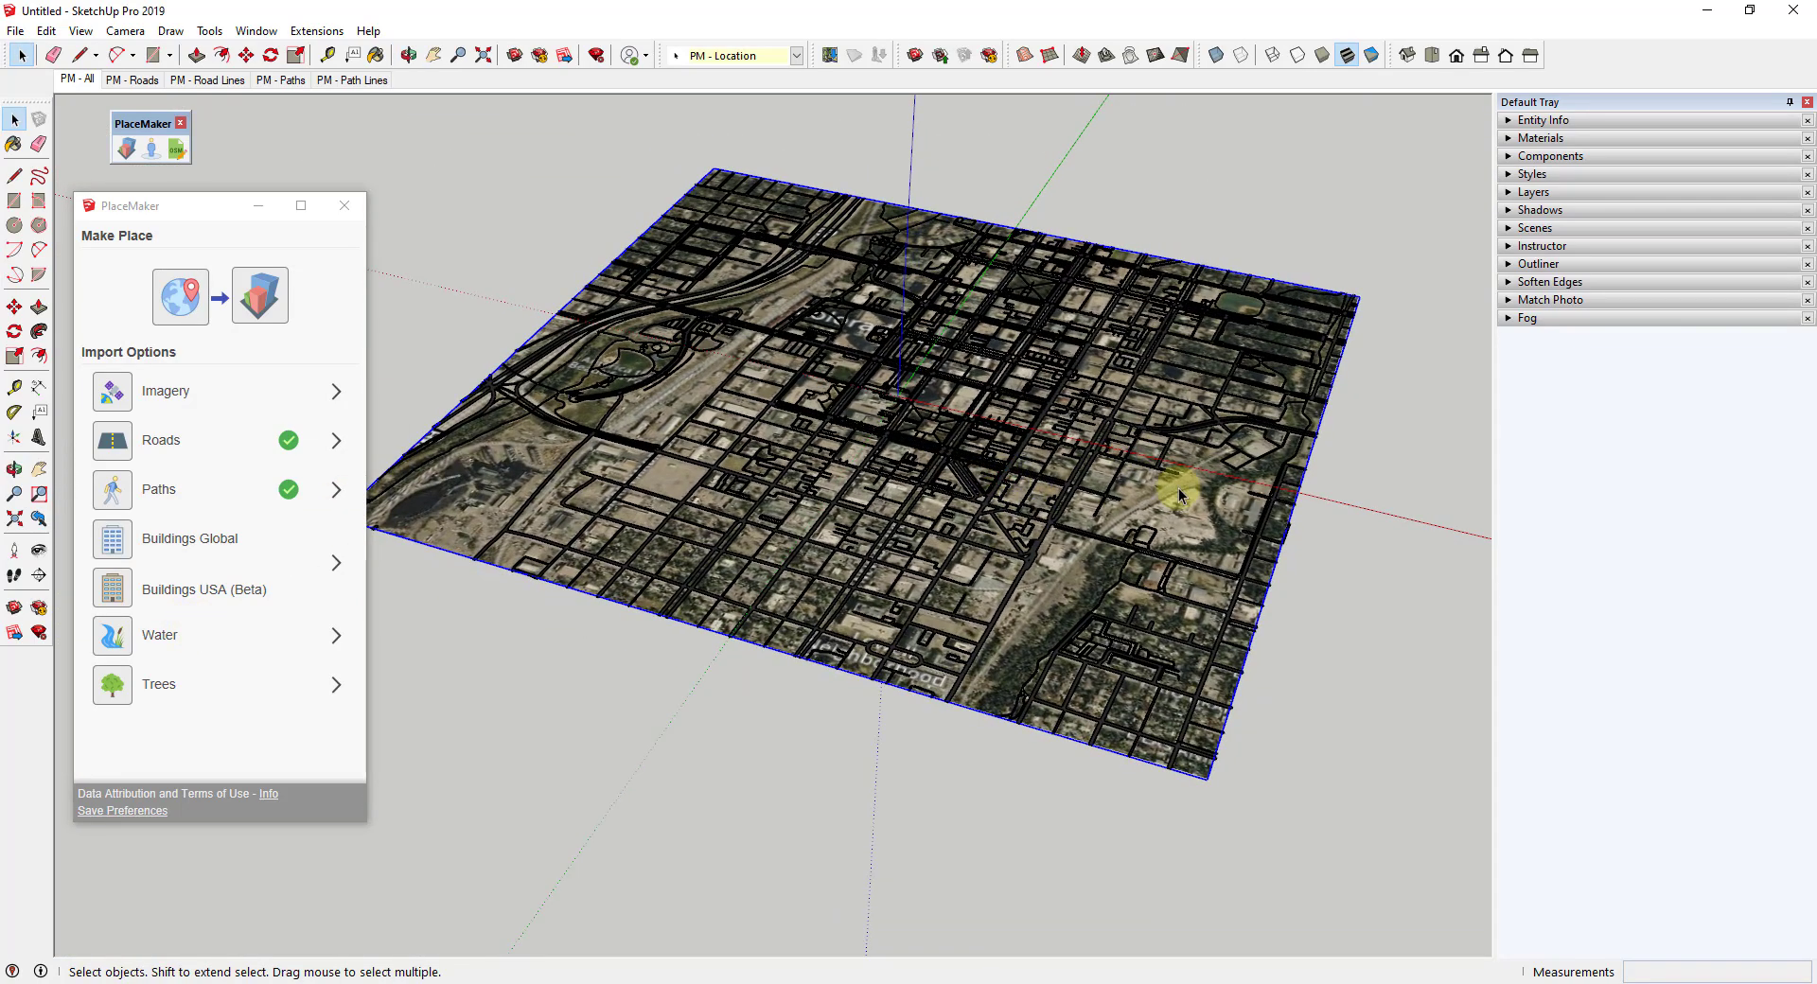
# Import the PlaceMaker water and inspect the water surface at the imagery's southwest edge
pyautogui.click(124, 648)
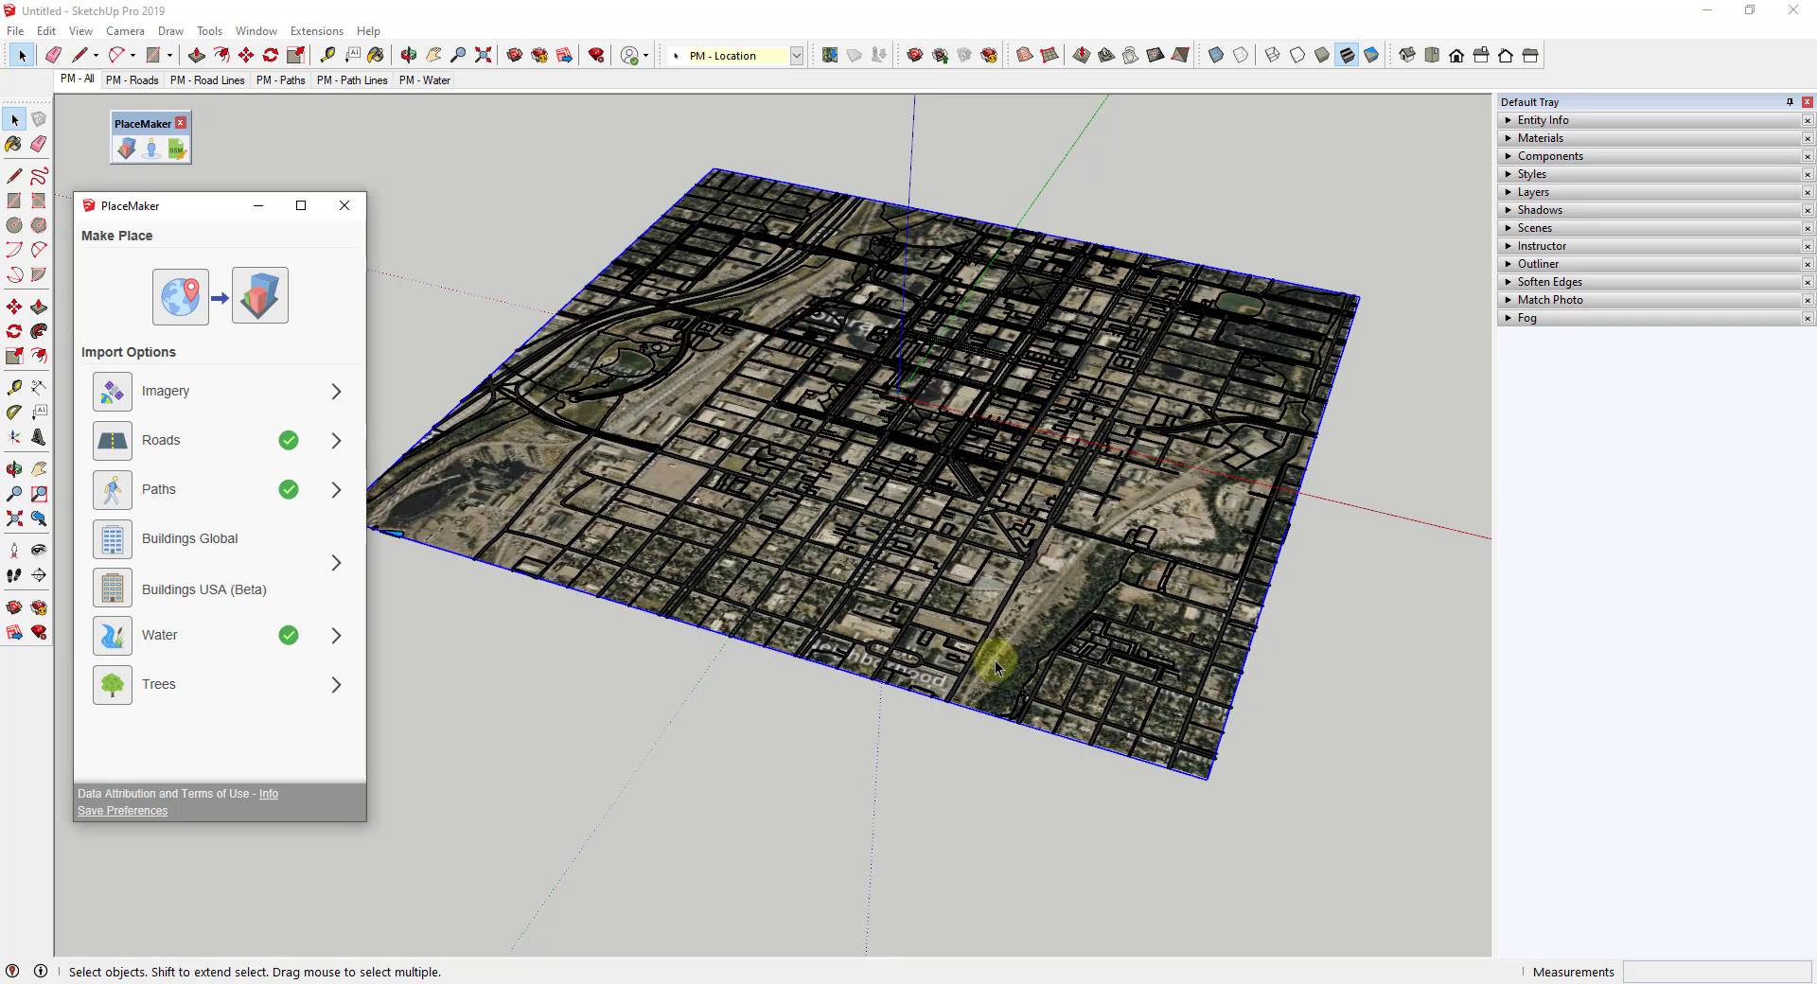
pyautogui.moveTo(839, 433); pyautogui.dragTo(946, 651, button='middle')
pyautogui.scroll(10, 400, 680)
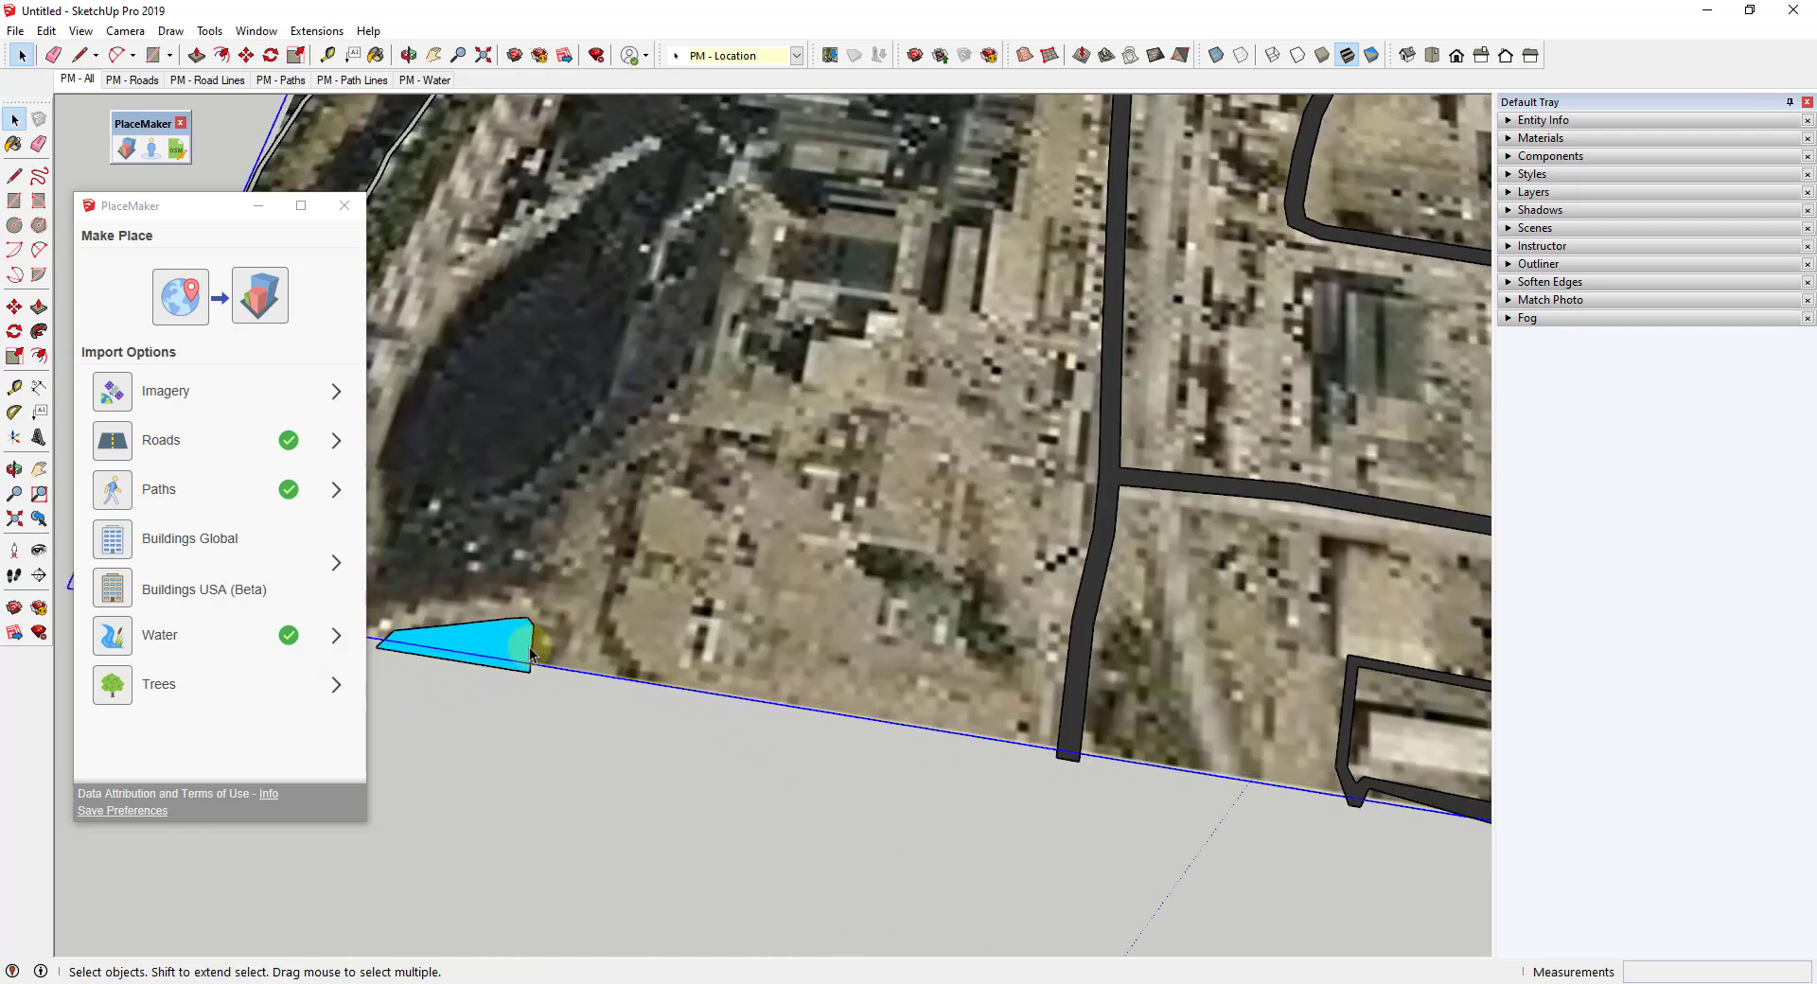
pyautogui.scroll(-10, 544, 637)
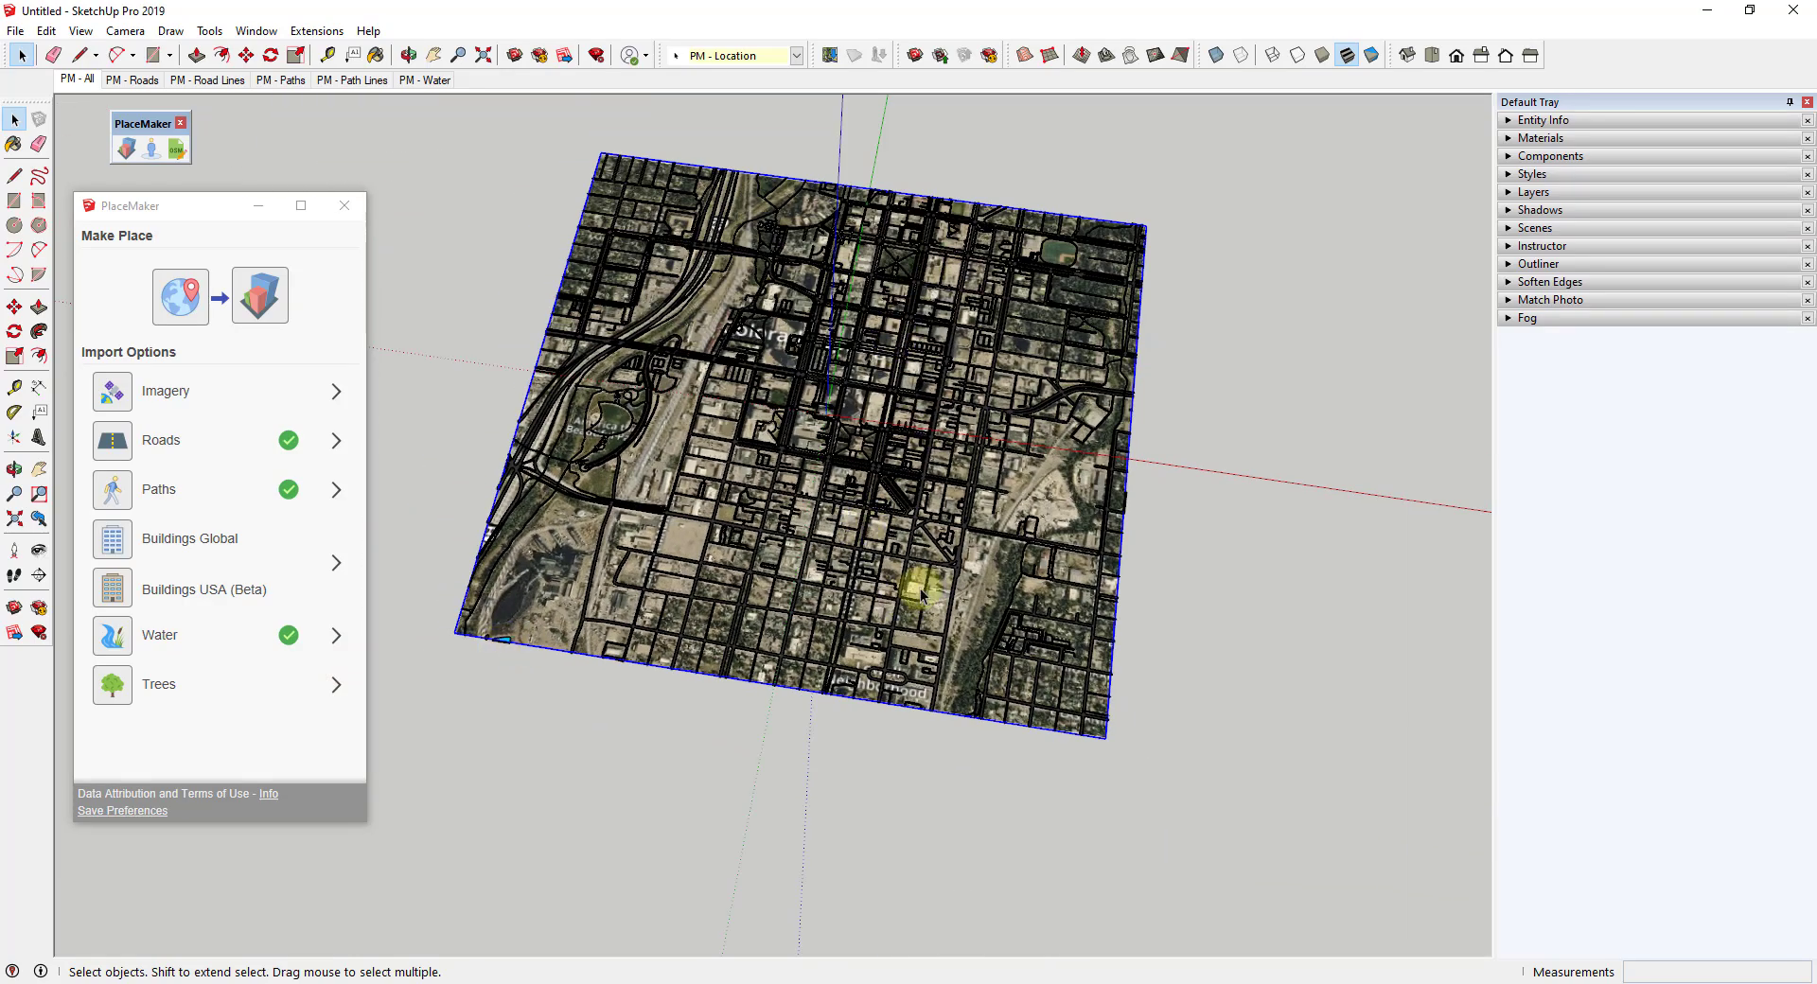
# Import the PlaceMaker trees and inspect the ones placed in the downtown blocks
pyautogui.moveTo(921, 596); pyautogui.dragTo(823, 458, button='middle')
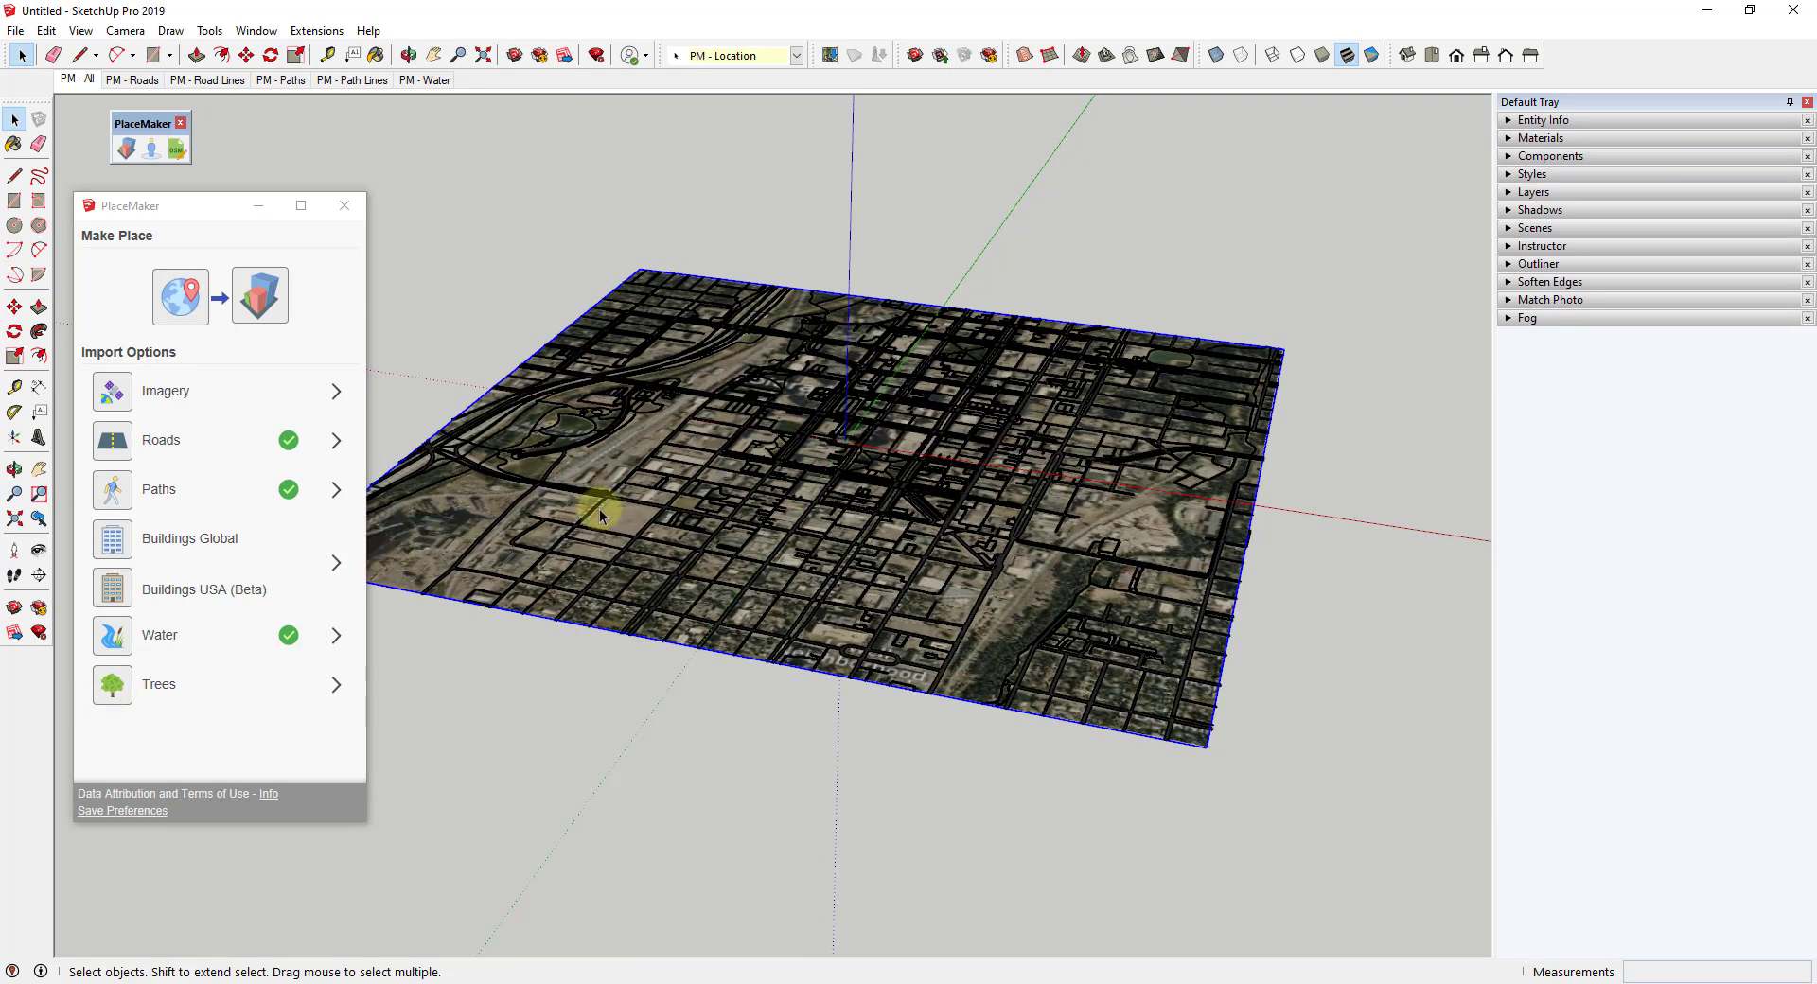
pyautogui.click(117, 696)
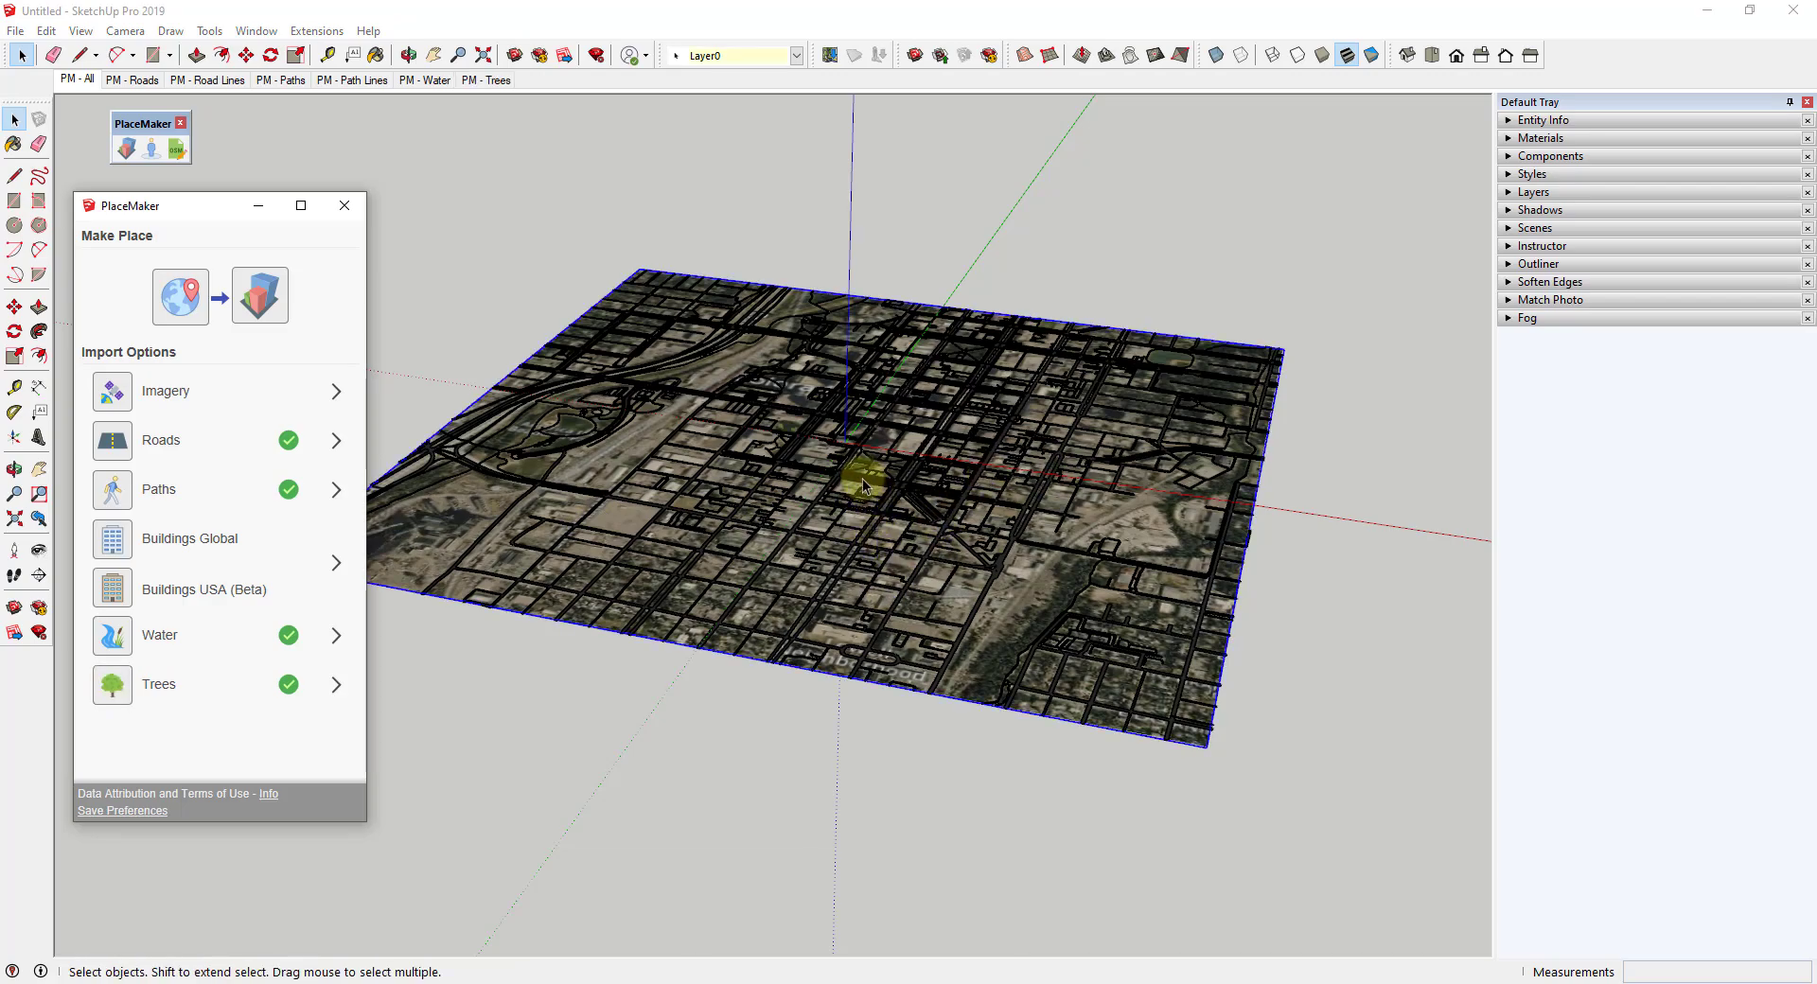
pyautogui.scroll(3, 856, 484)
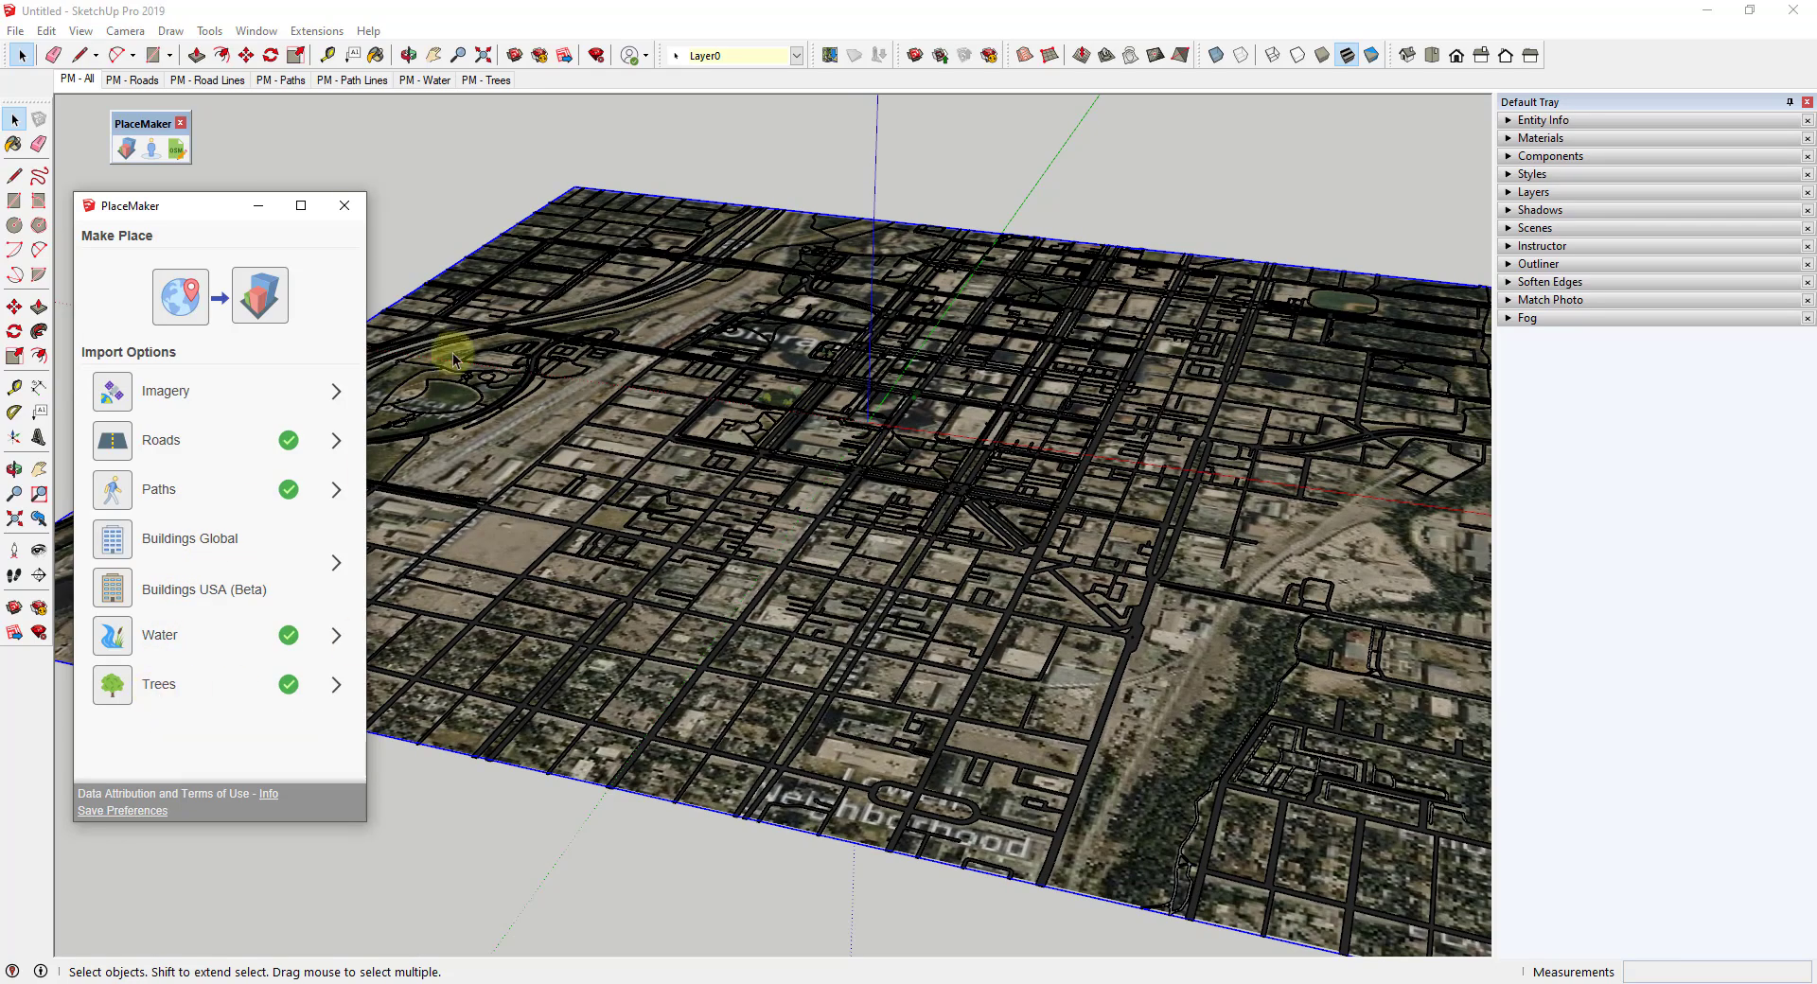
pyautogui.scroll(5, 445, 352)
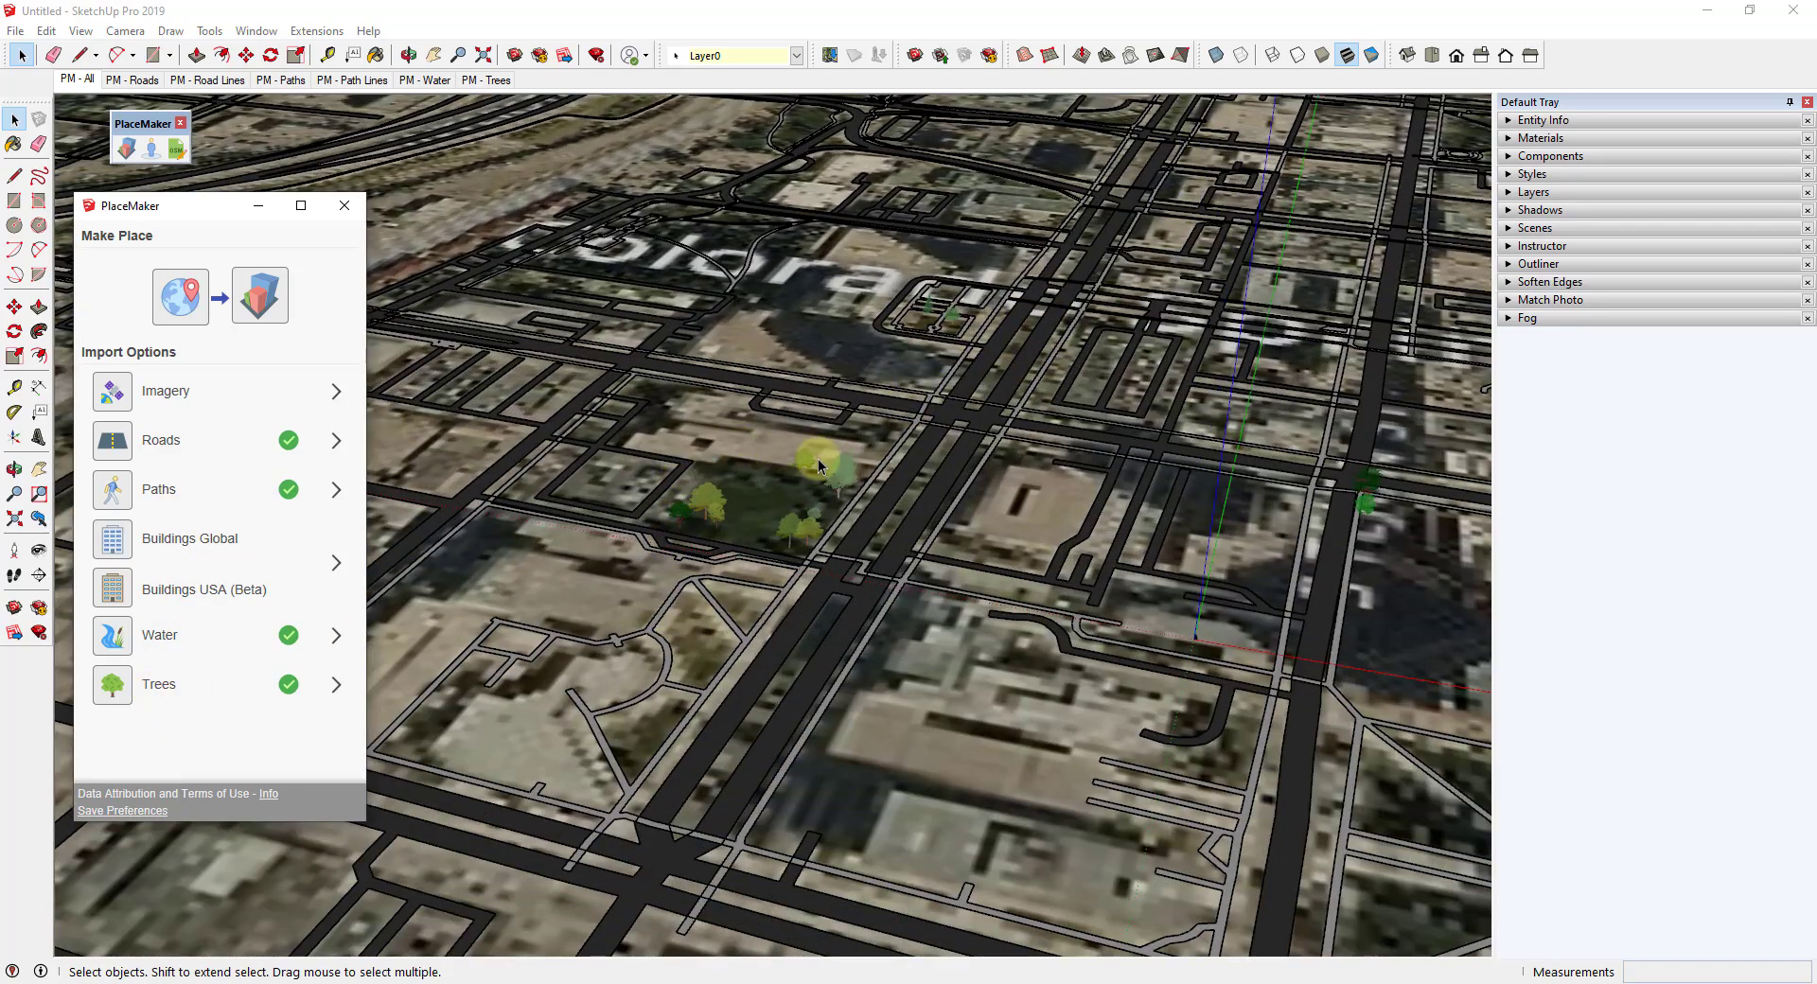
pyautogui.scroll(-10, 856, 502)
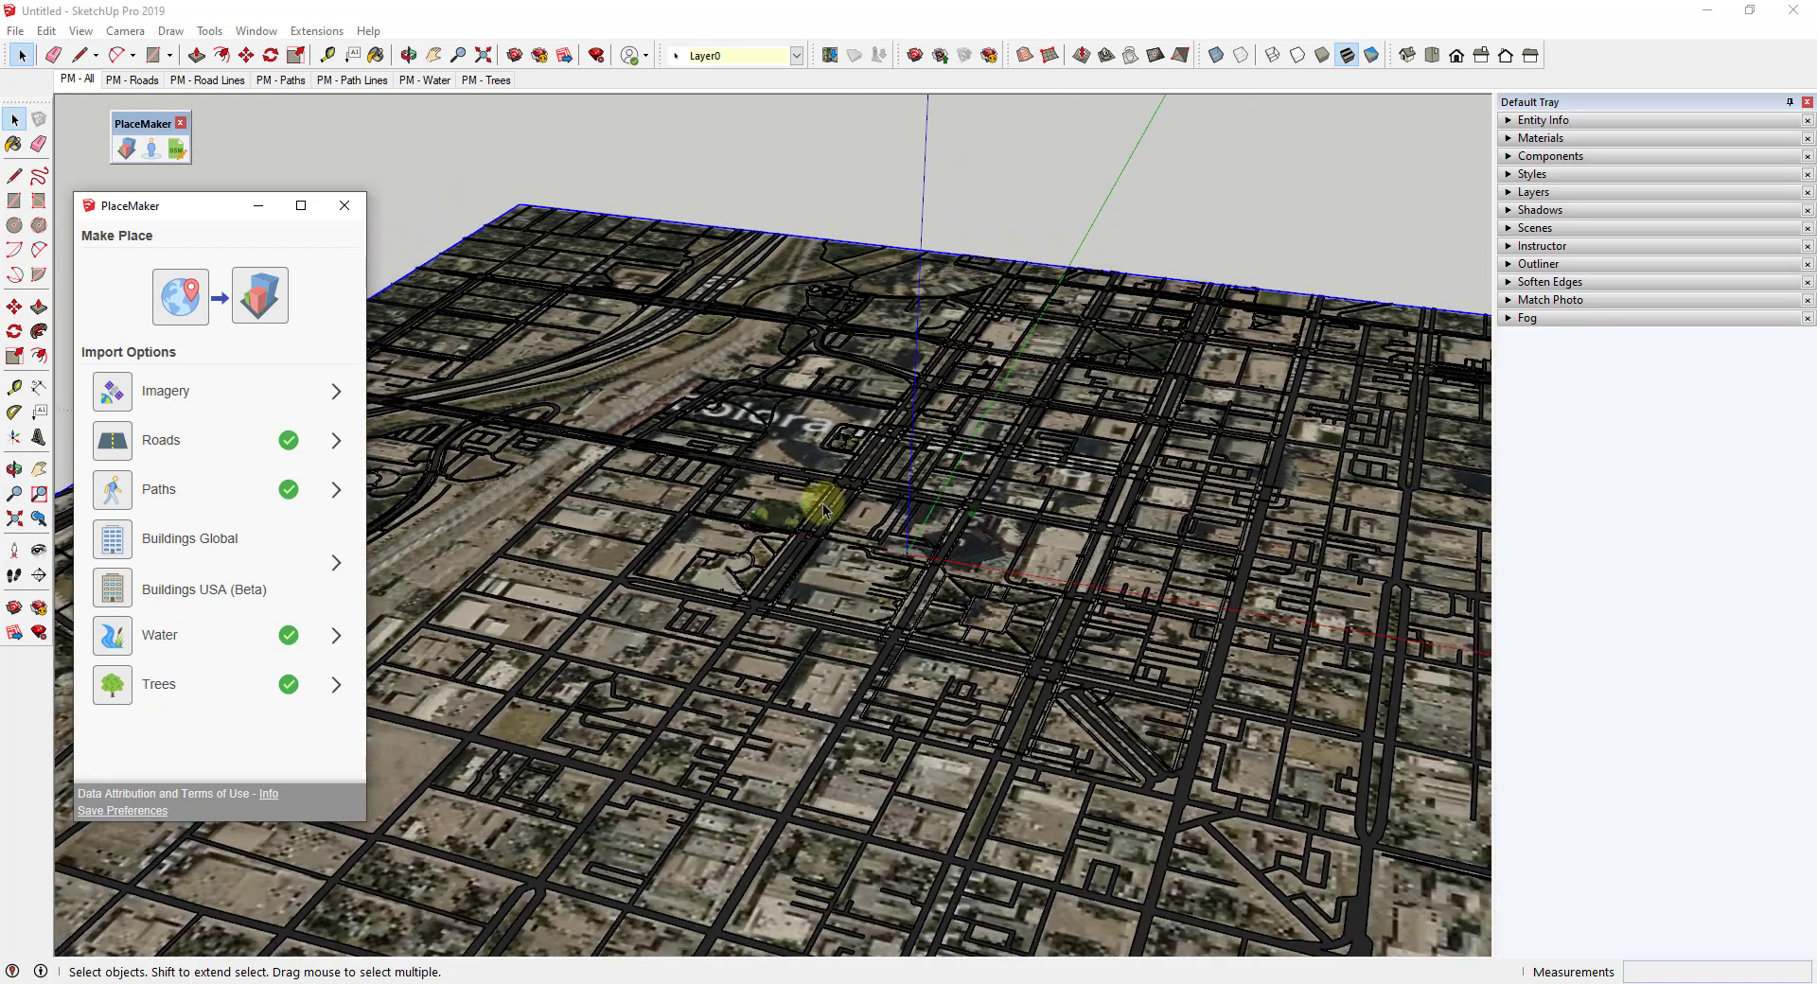
# Select the aerial imagery surface and import the PlaceMaker Buildings USA (Beta) data
pyautogui.scroll(2, 922, 414)
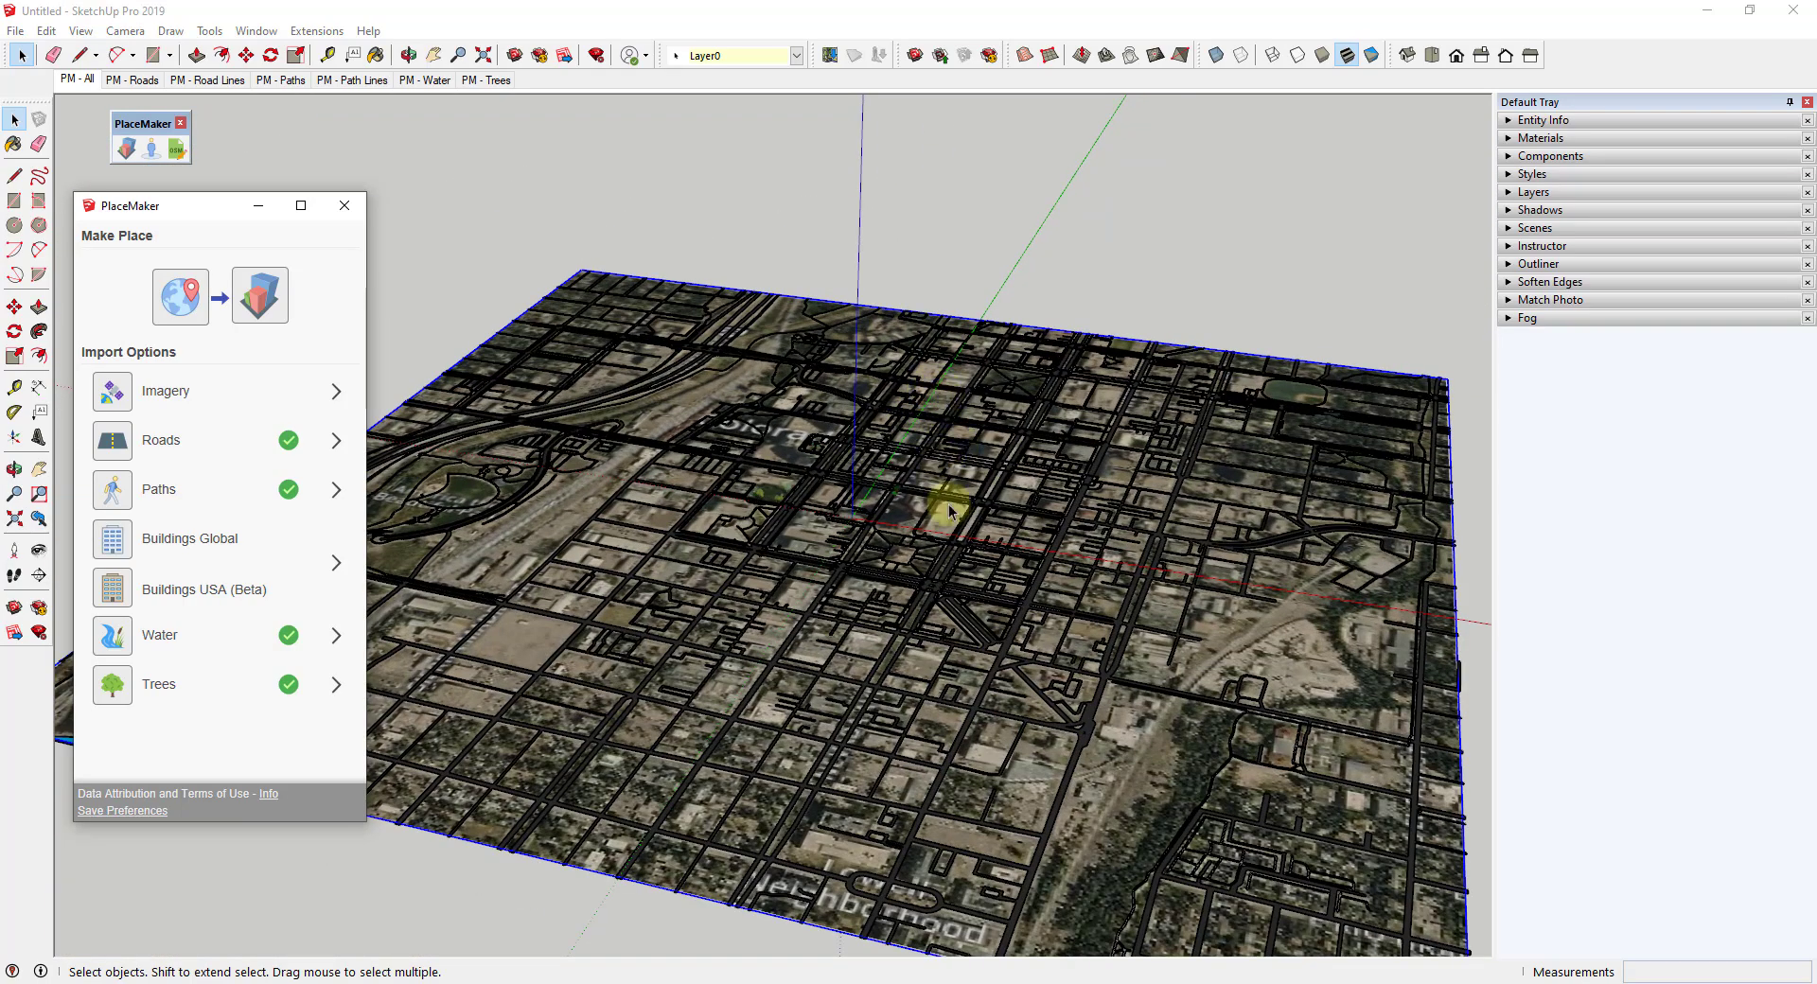
pyautogui.scroll(-2, 960, 511)
pyautogui.scroll(3, 932, 492)
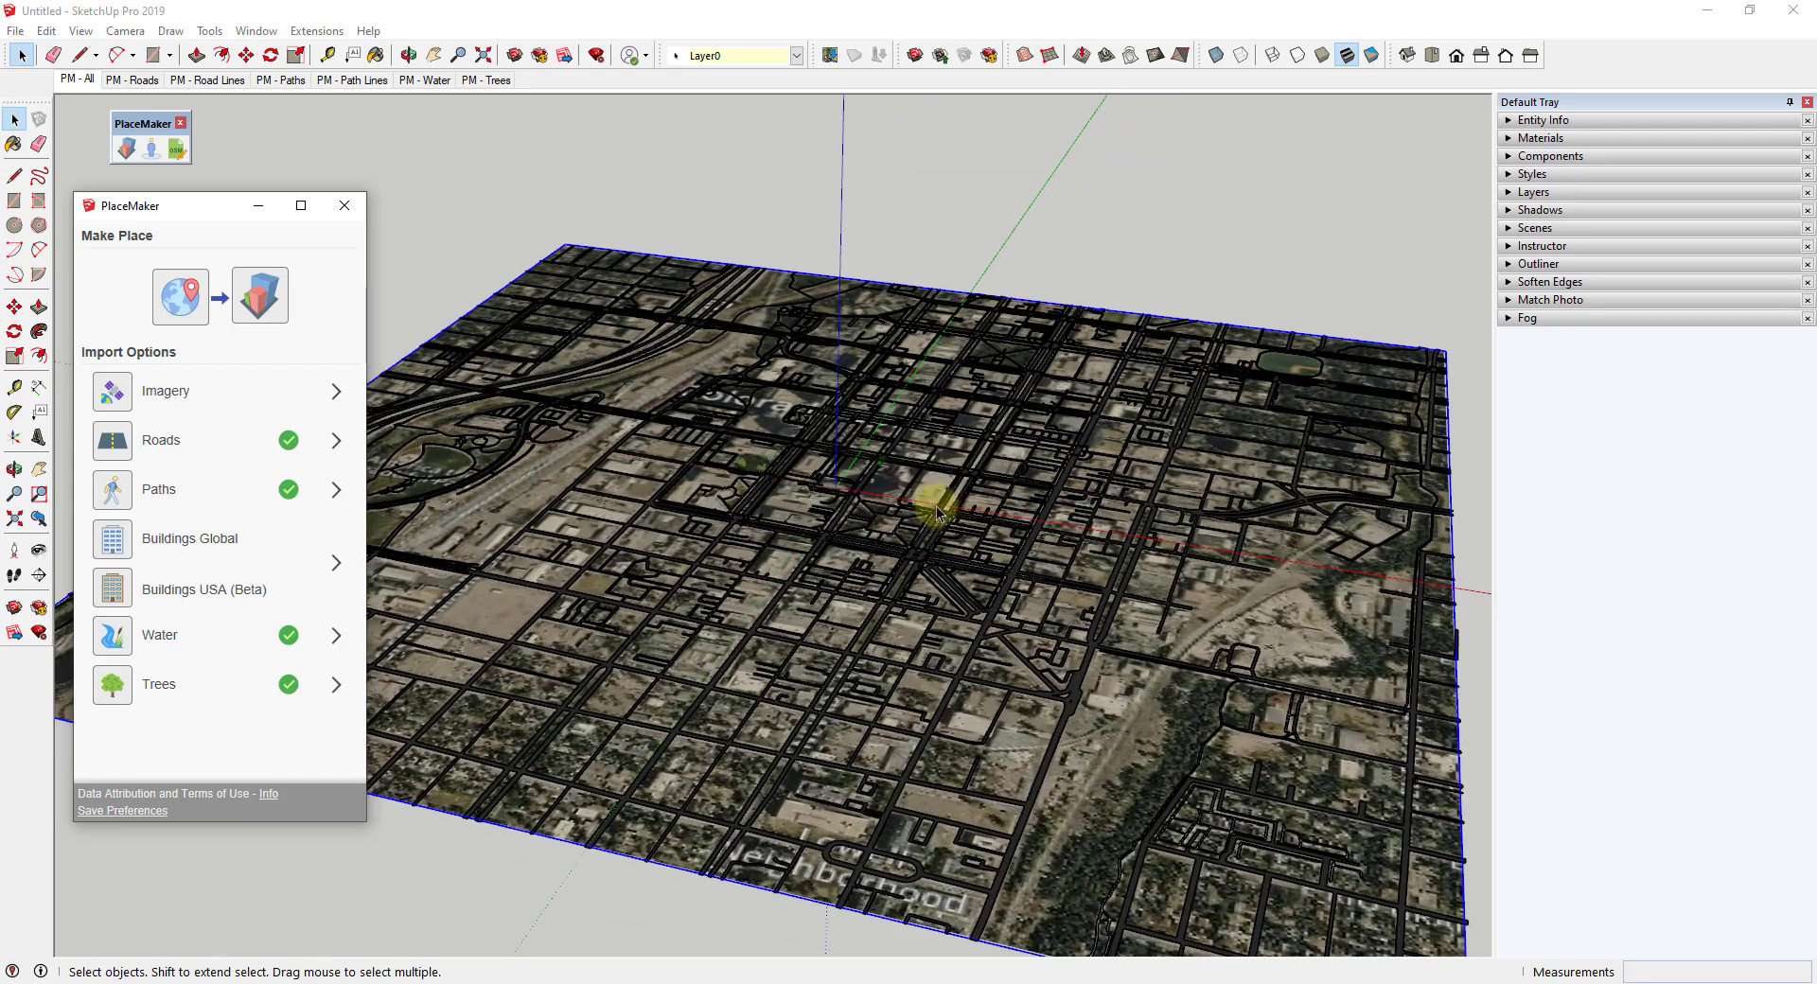
pyautogui.scroll(1, 856, 529)
pyautogui.scroll(1, 852, 477)
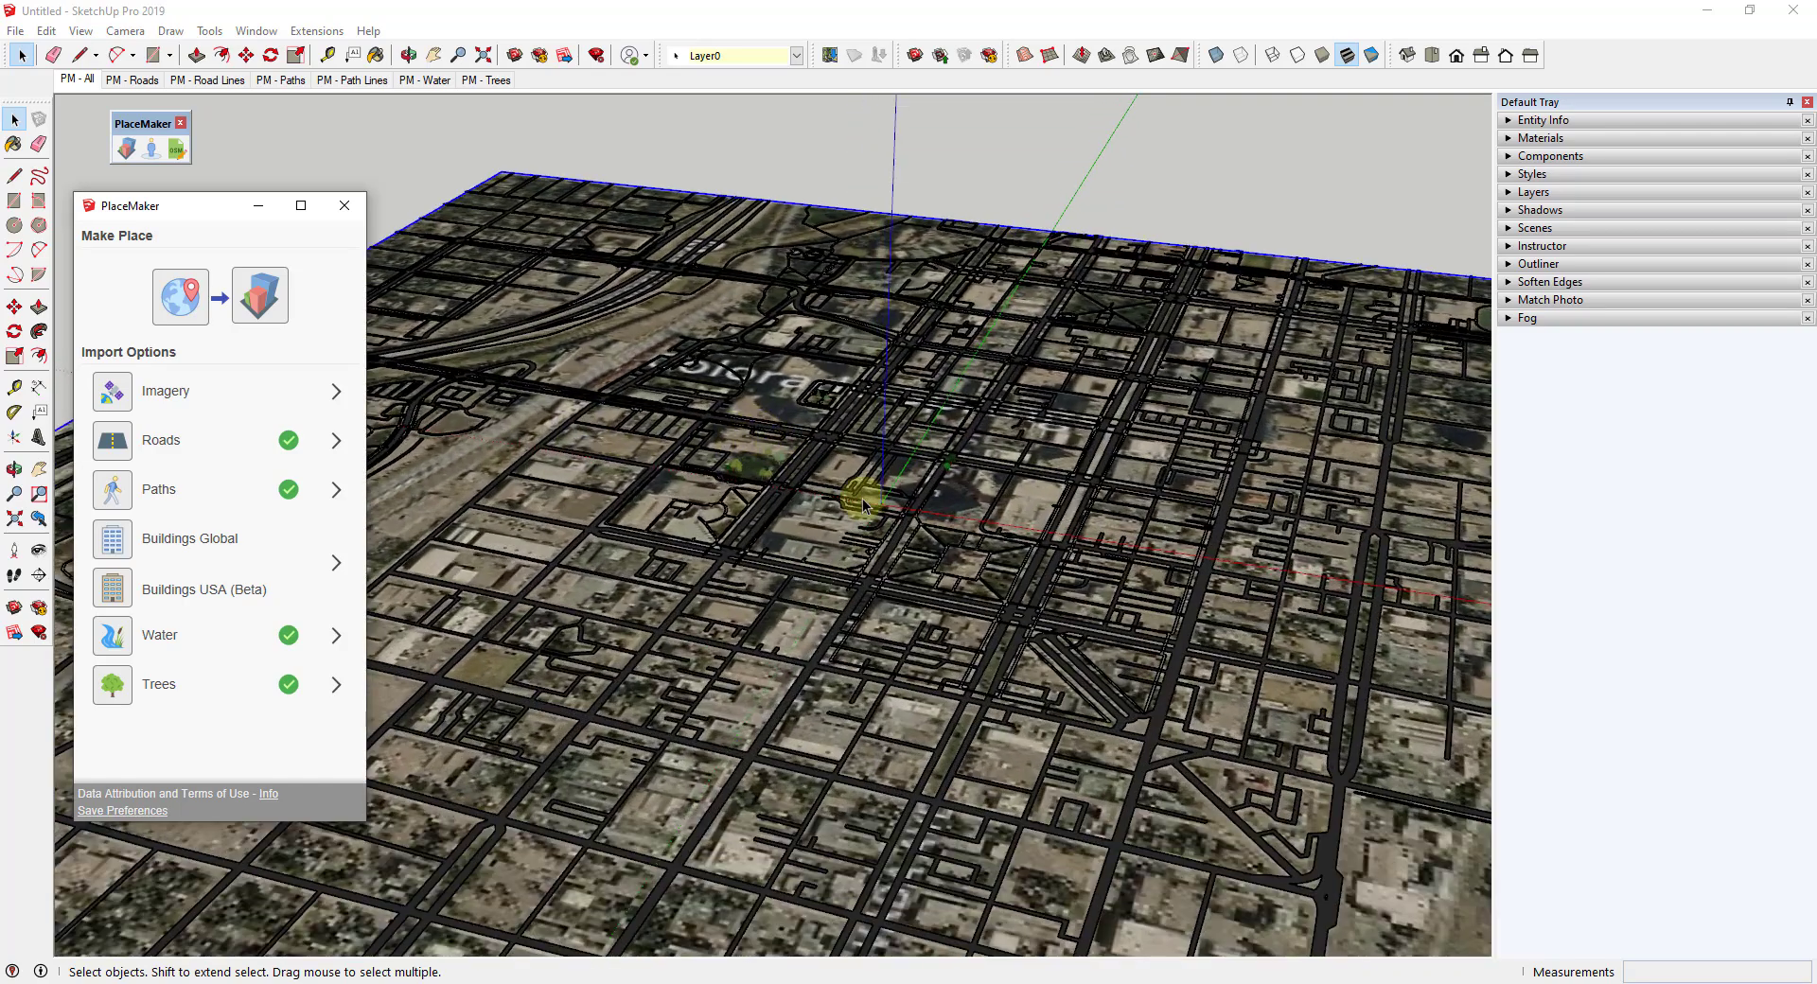
pyautogui.scroll(-3, 894, 480)
pyautogui.scroll(2, 993, 568)
pyautogui.click(1034, 622)
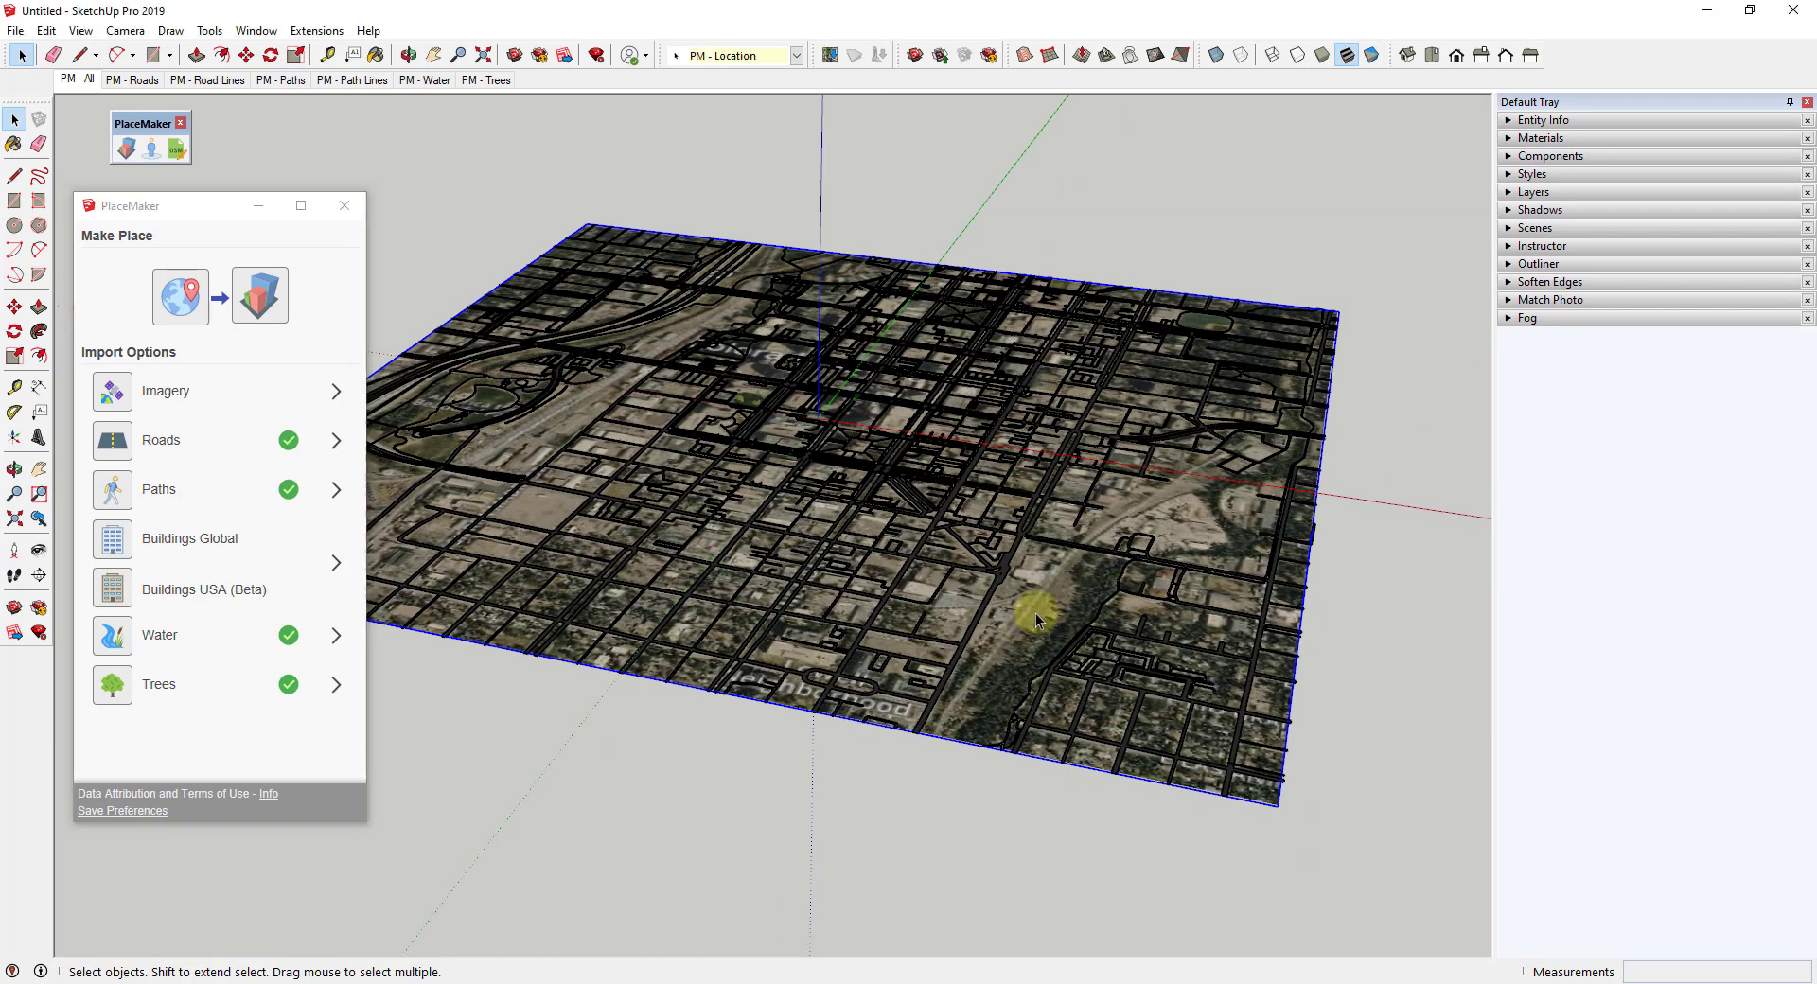
pyautogui.click(118, 603)
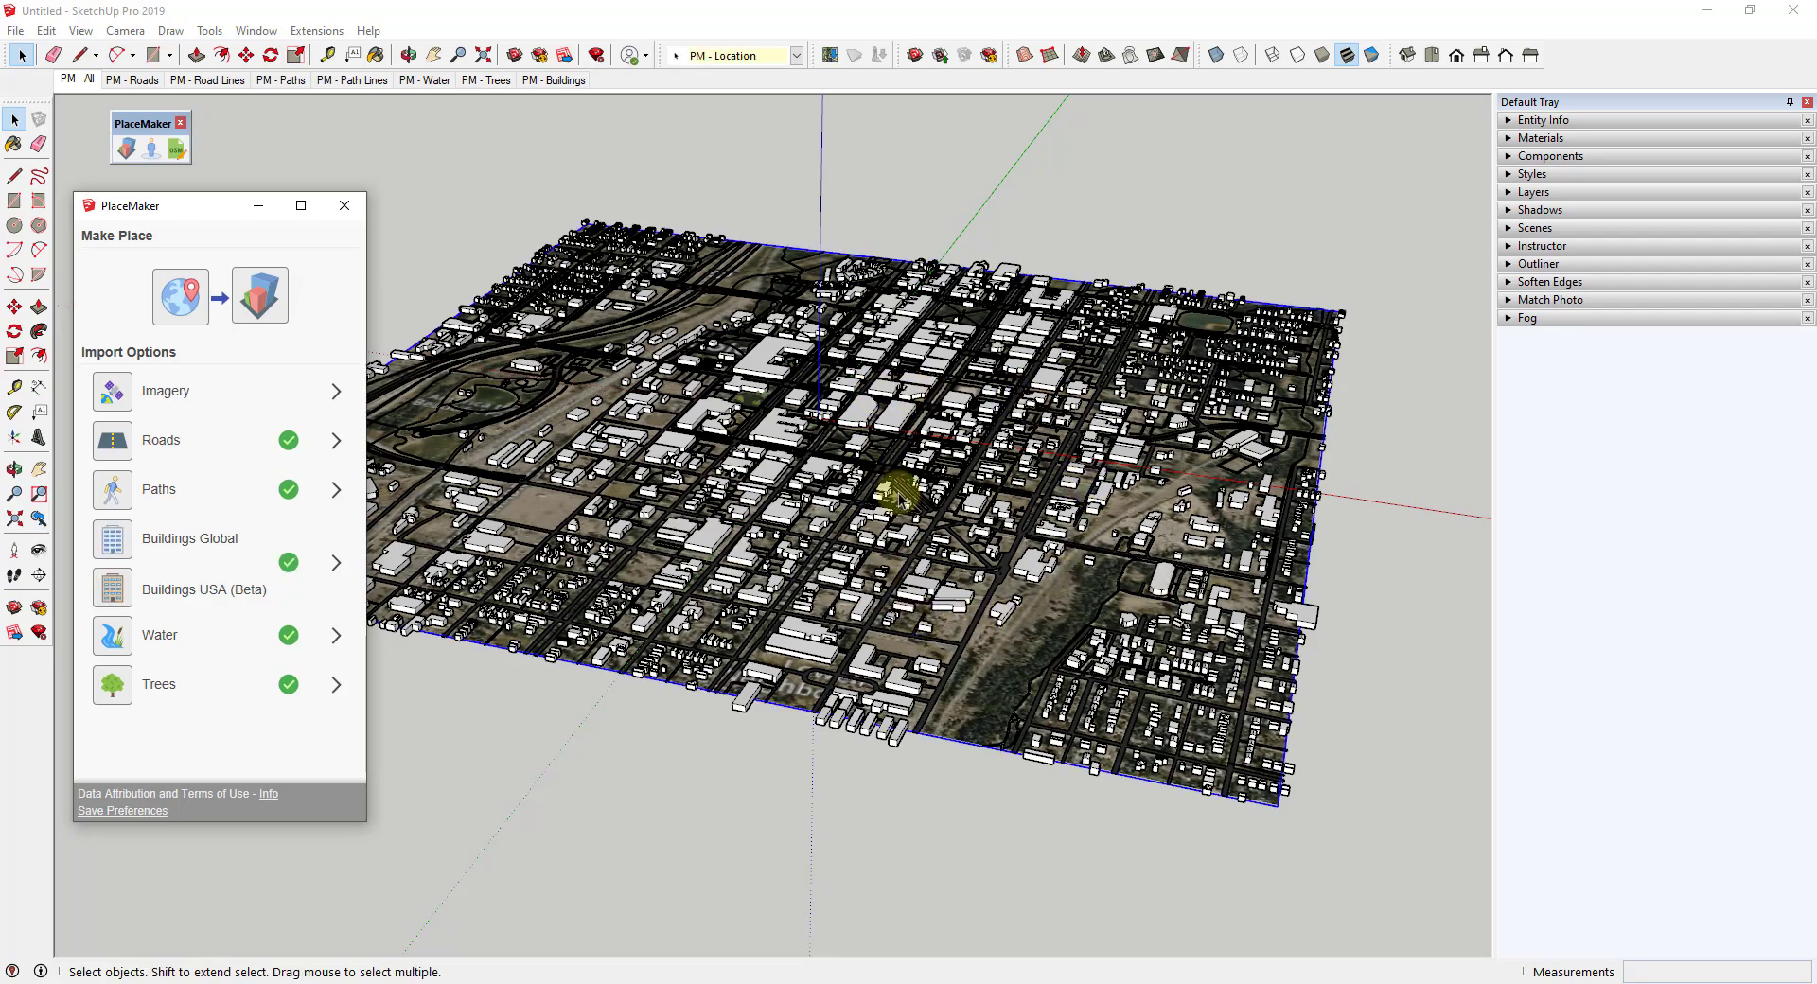
# Inspect the imported building masses, both around downtown and across the whole area
pyautogui.moveTo(1160, 547)
pyautogui.mouseDown(button='middle')
pyautogui.moveTo(1038, 556)
pyautogui.moveTo(1149, 543)
pyautogui.mouseUp(button='middle')
pyautogui.scroll(3, 887, 419)
pyautogui.scroll(4, 886, 419)
pyautogui.scroll(-2, 880, 425)
pyautogui.scroll(-5, 880, 431)
pyautogui.scroll(2, 872, 440)
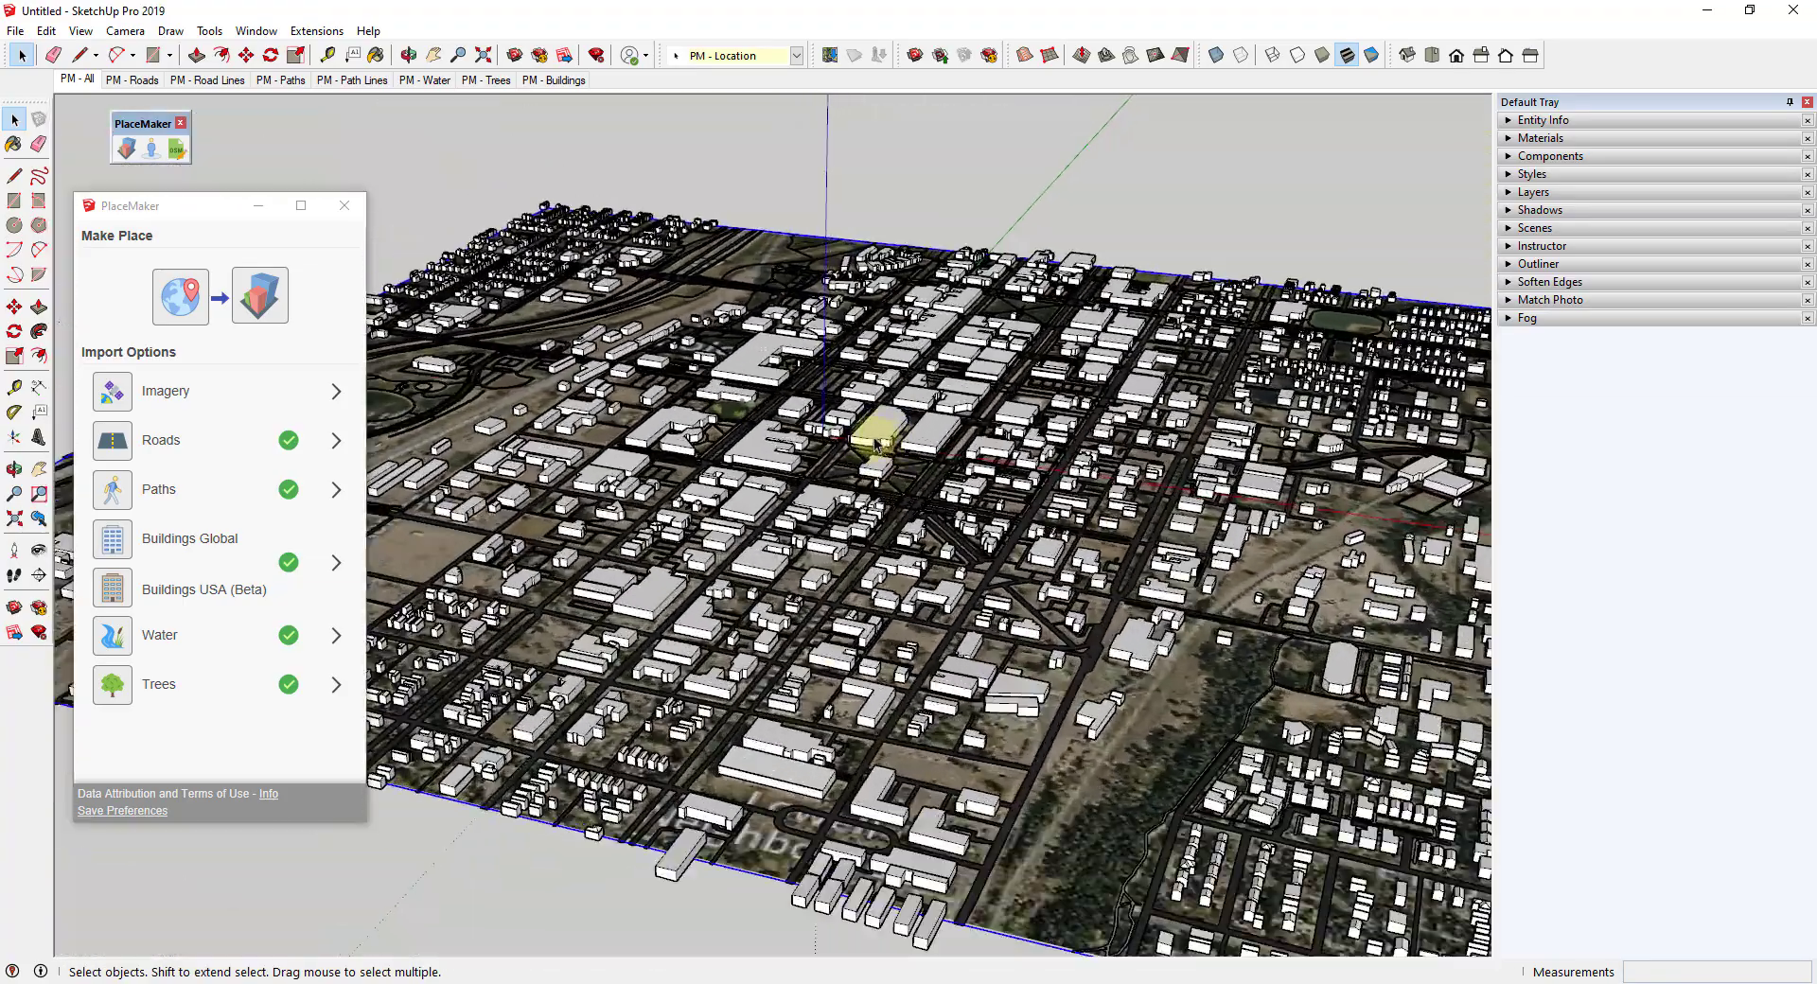
pyautogui.scroll(2, 894, 441)
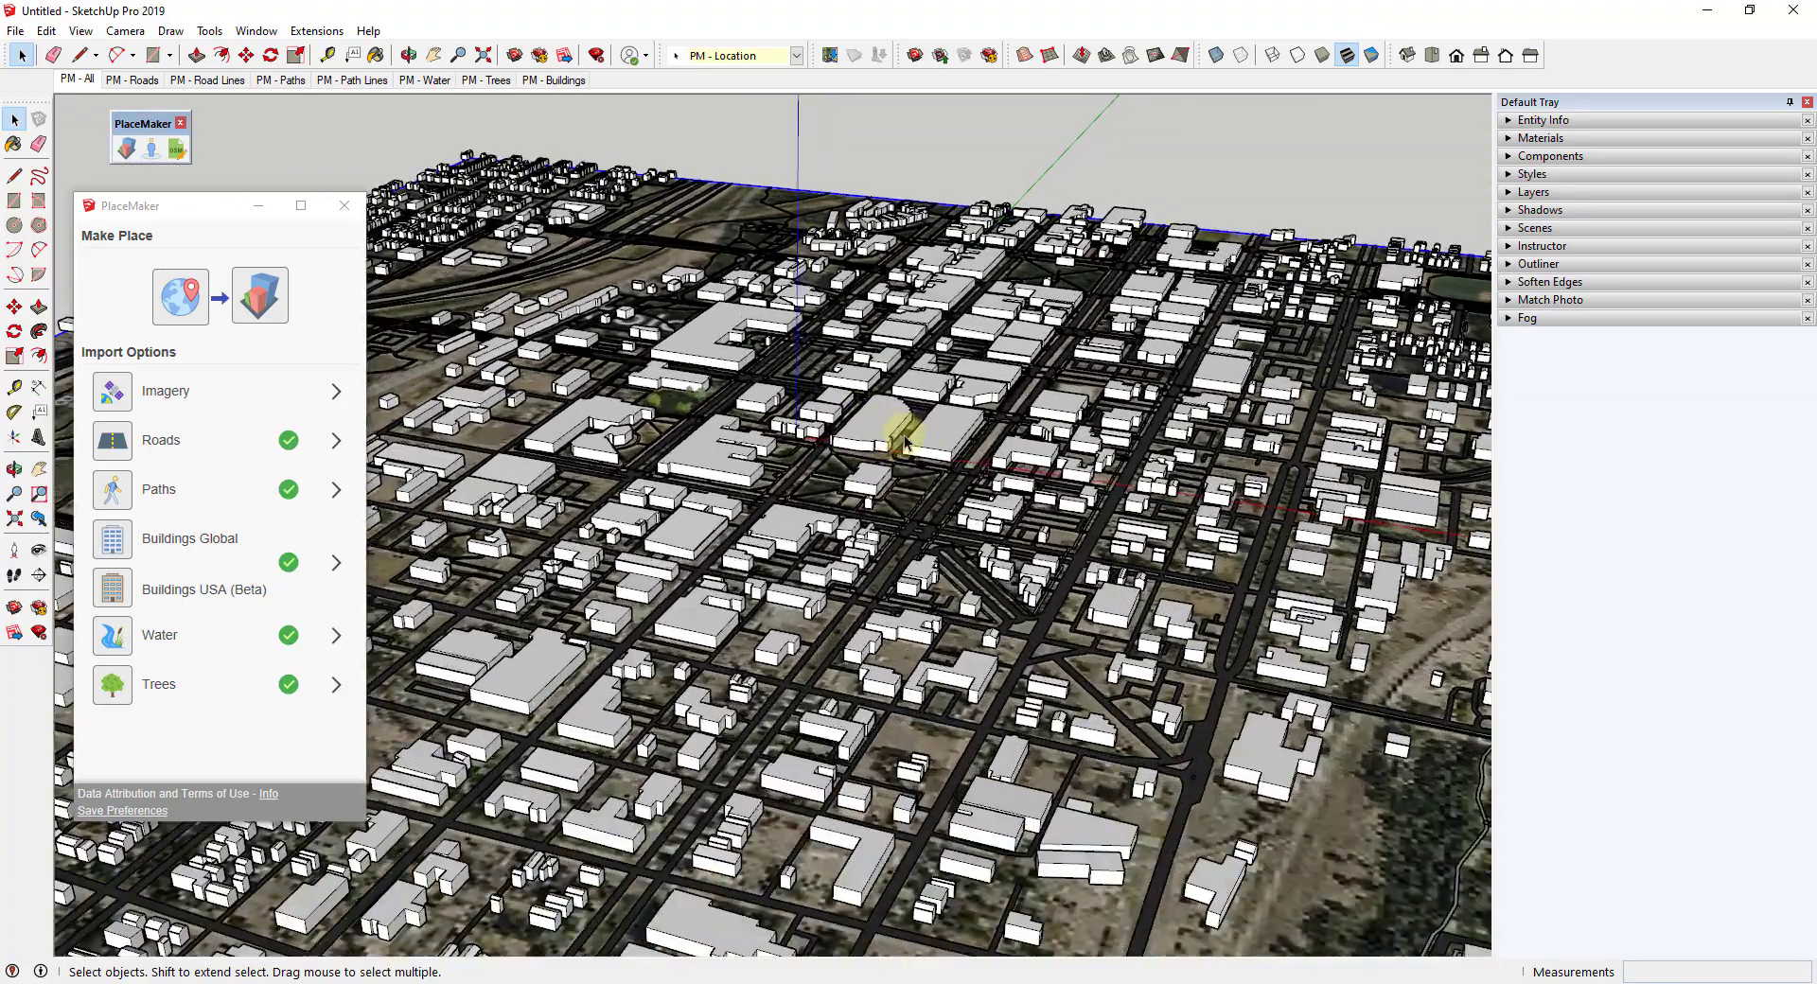
pyautogui.scroll(-3, 902, 449)
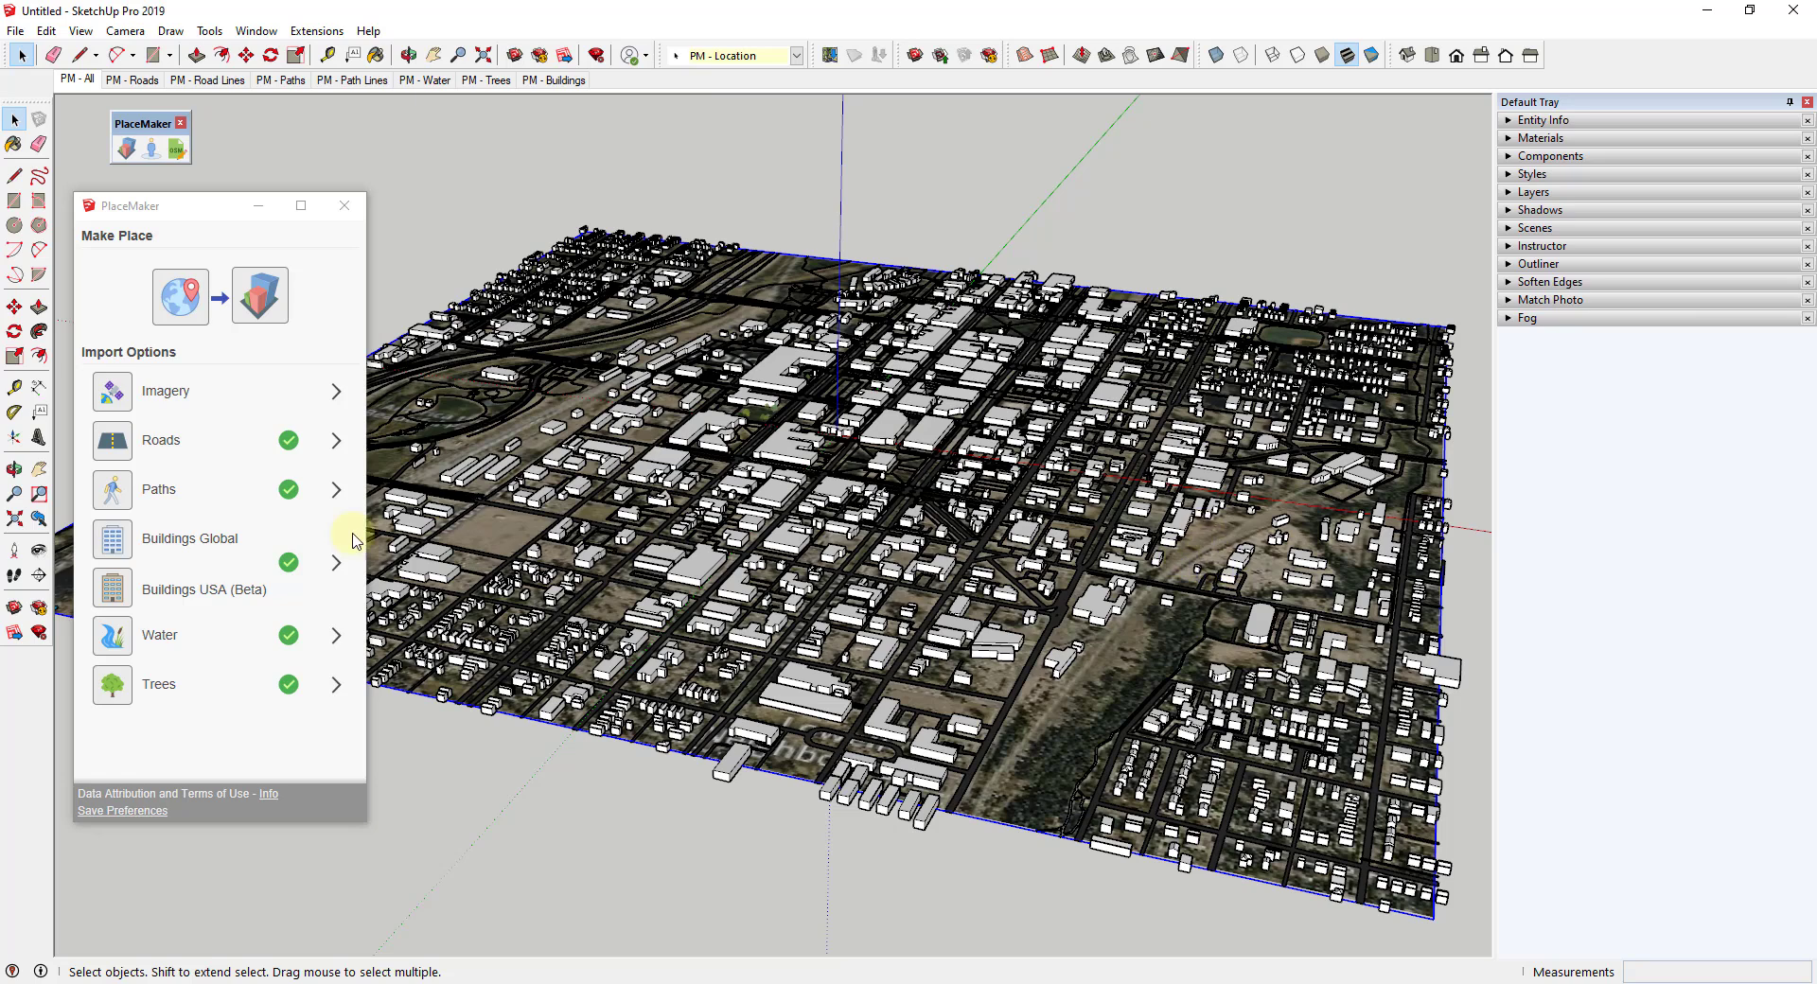
# Import the PlaceMaker Buildings Global data and inspect the taller downtown buildings up close
pyautogui.click(321, 542)
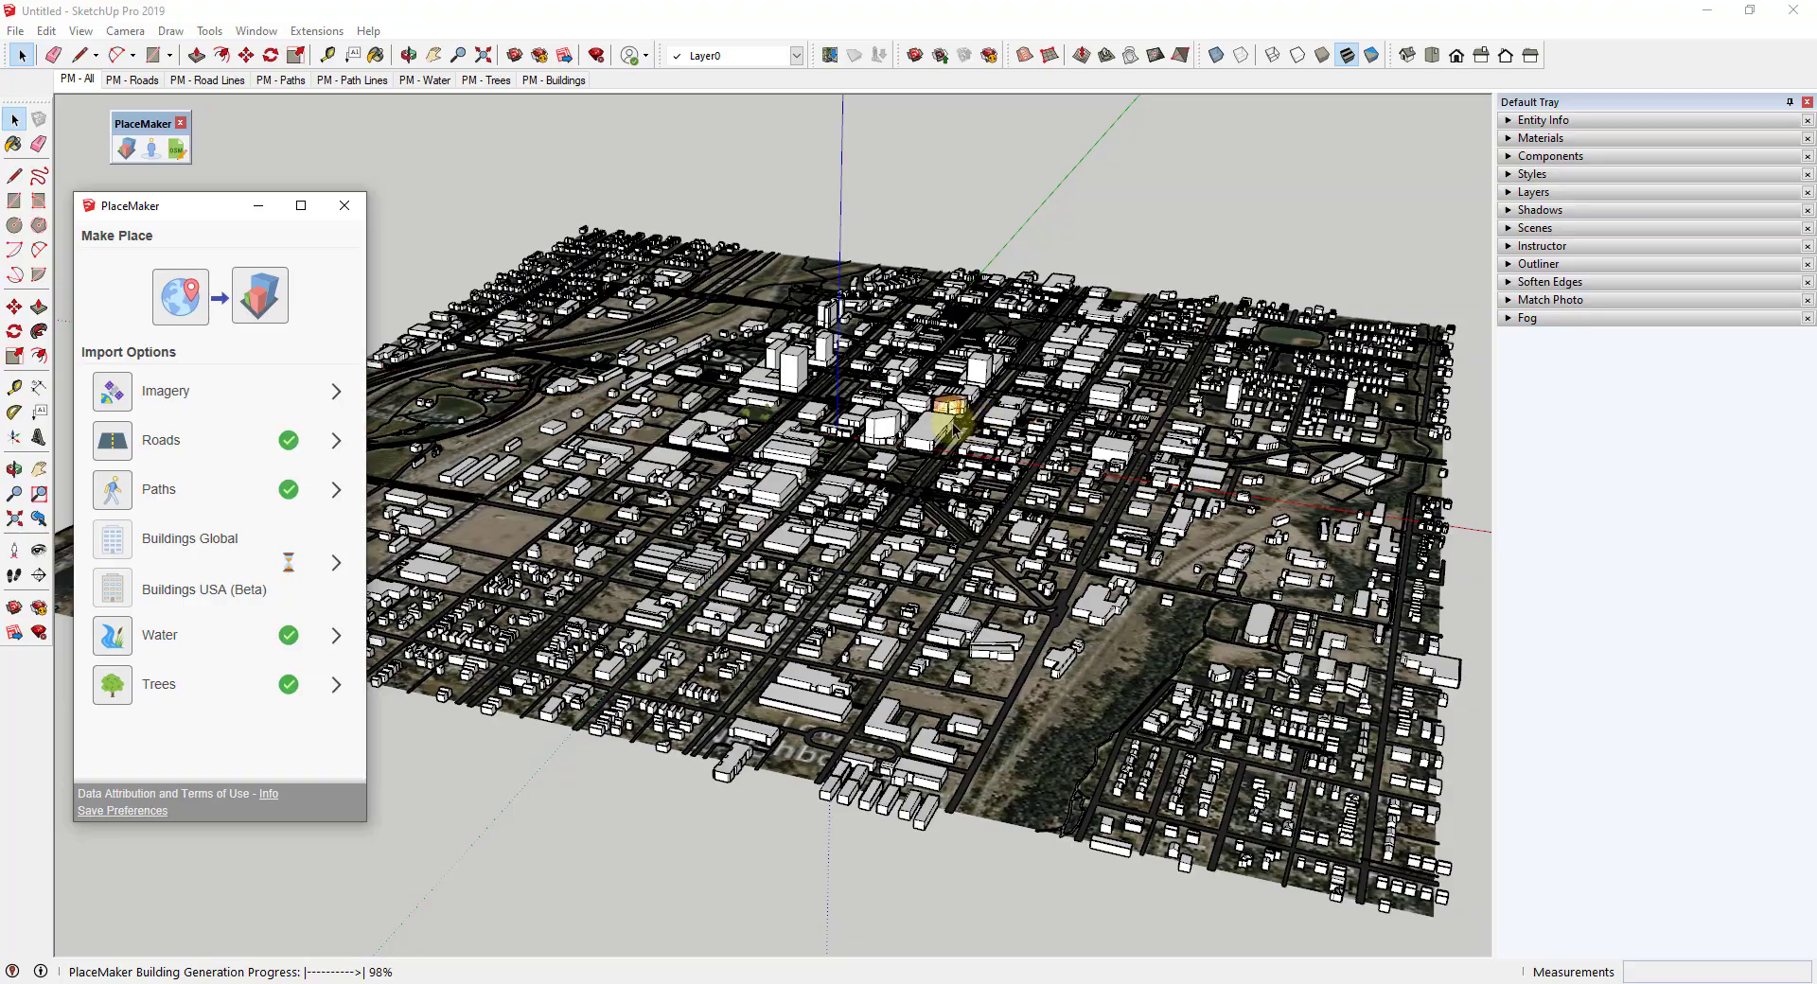
pyautogui.scroll(6, 936, 445)
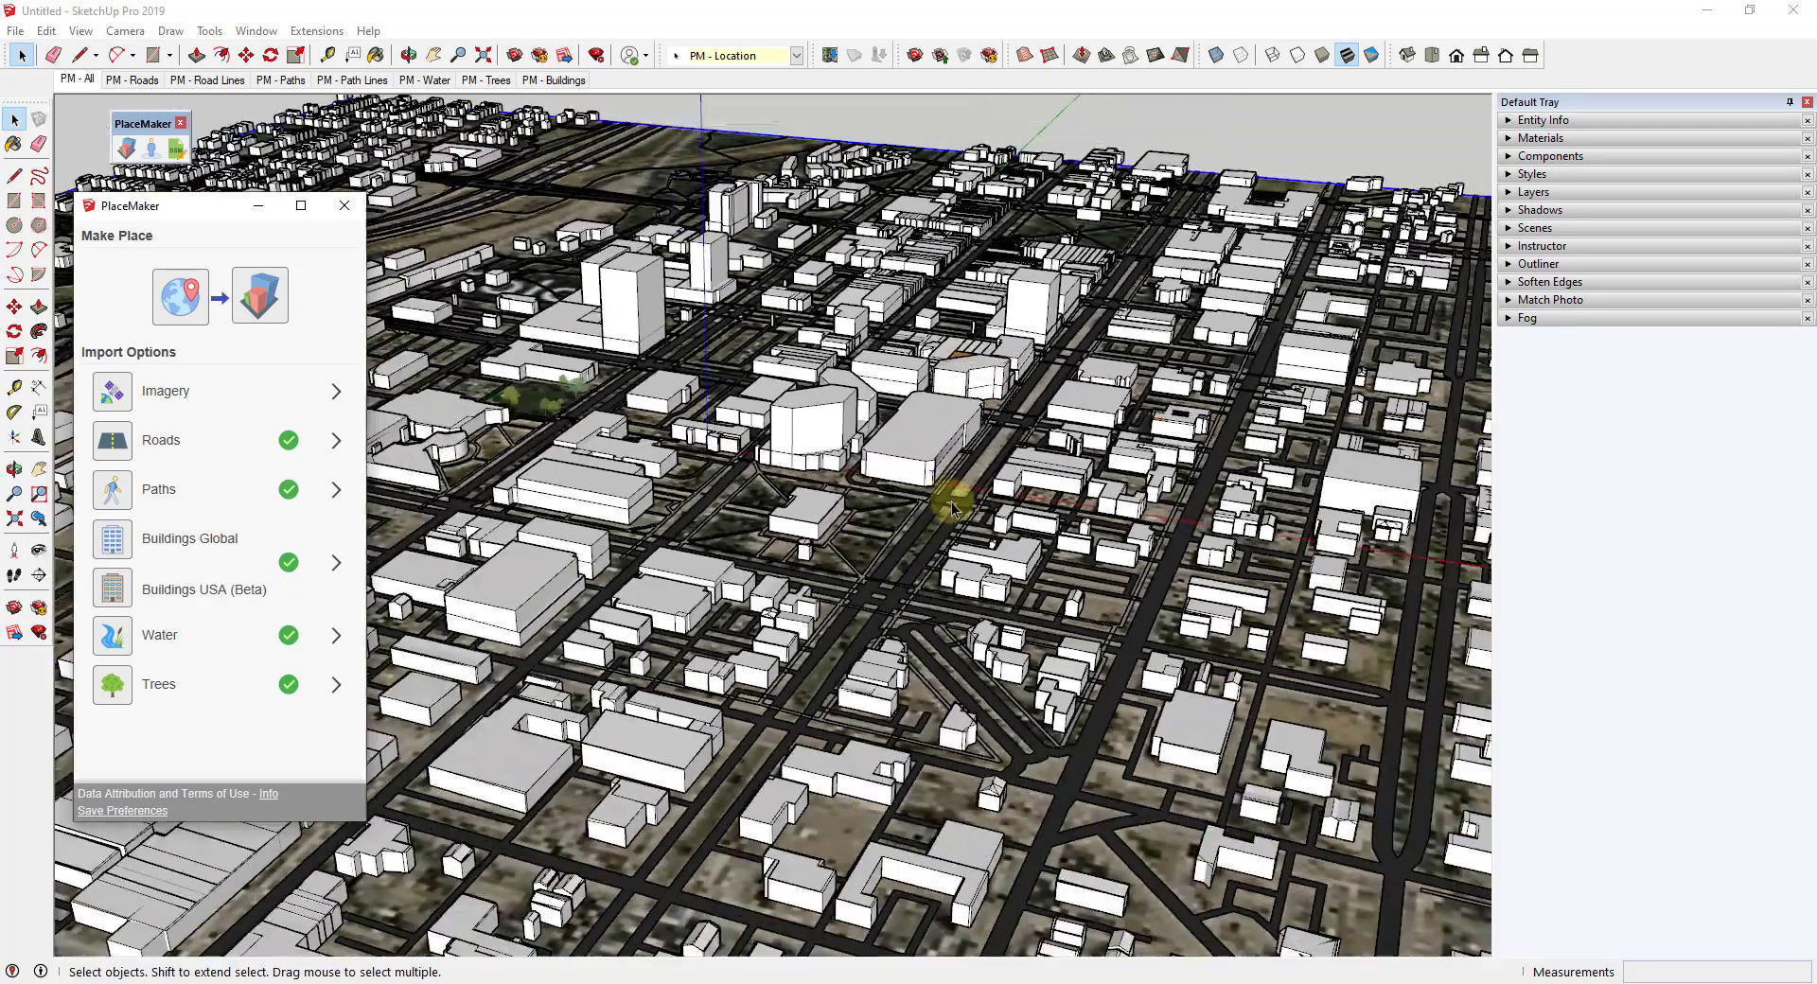
pyautogui.moveTo(951, 508); pyautogui.dragTo(539, 458, button='middle')
pyautogui.press('space')
pyautogui.scroll(3, 613, 423)
pyautogui.scroll(2, 613, 423)
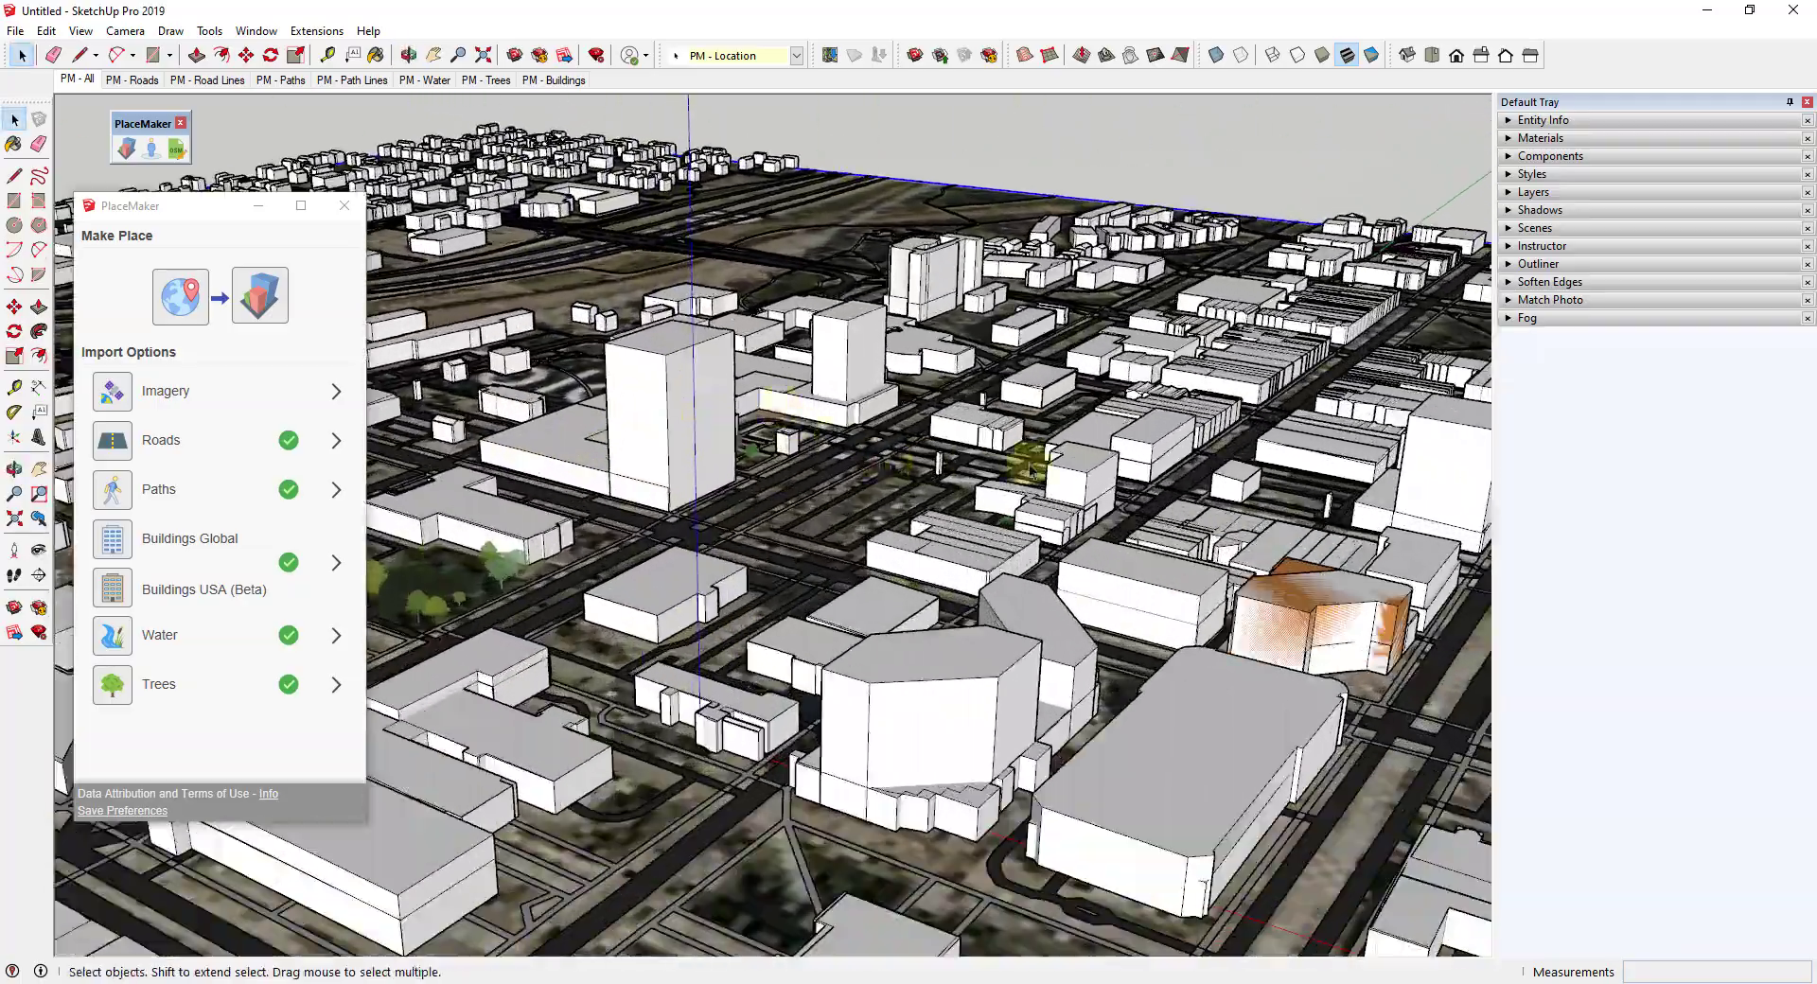
# Examine the complete city model from an overall view down to the downtown blocks
pyautogui.scroll(-8, 913, 478)
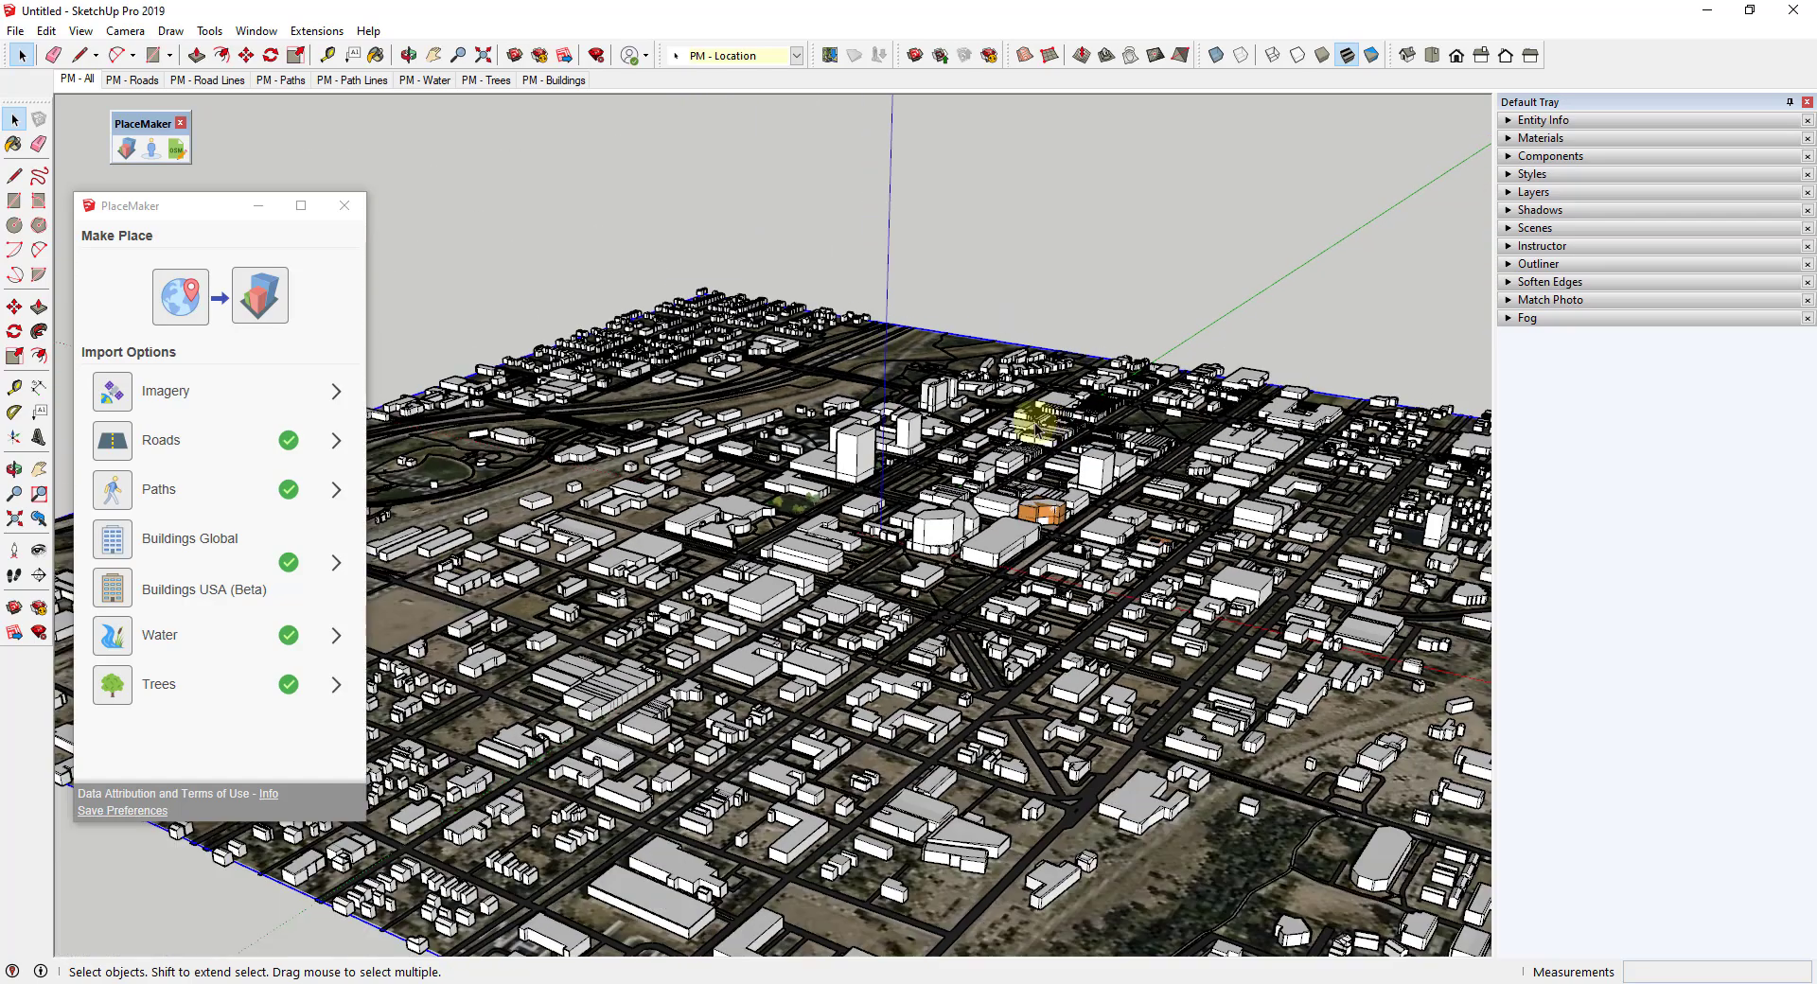
pyautogui.moveTo(1034, 417); pyautogui.dragTo(1233, 674, button='middle')
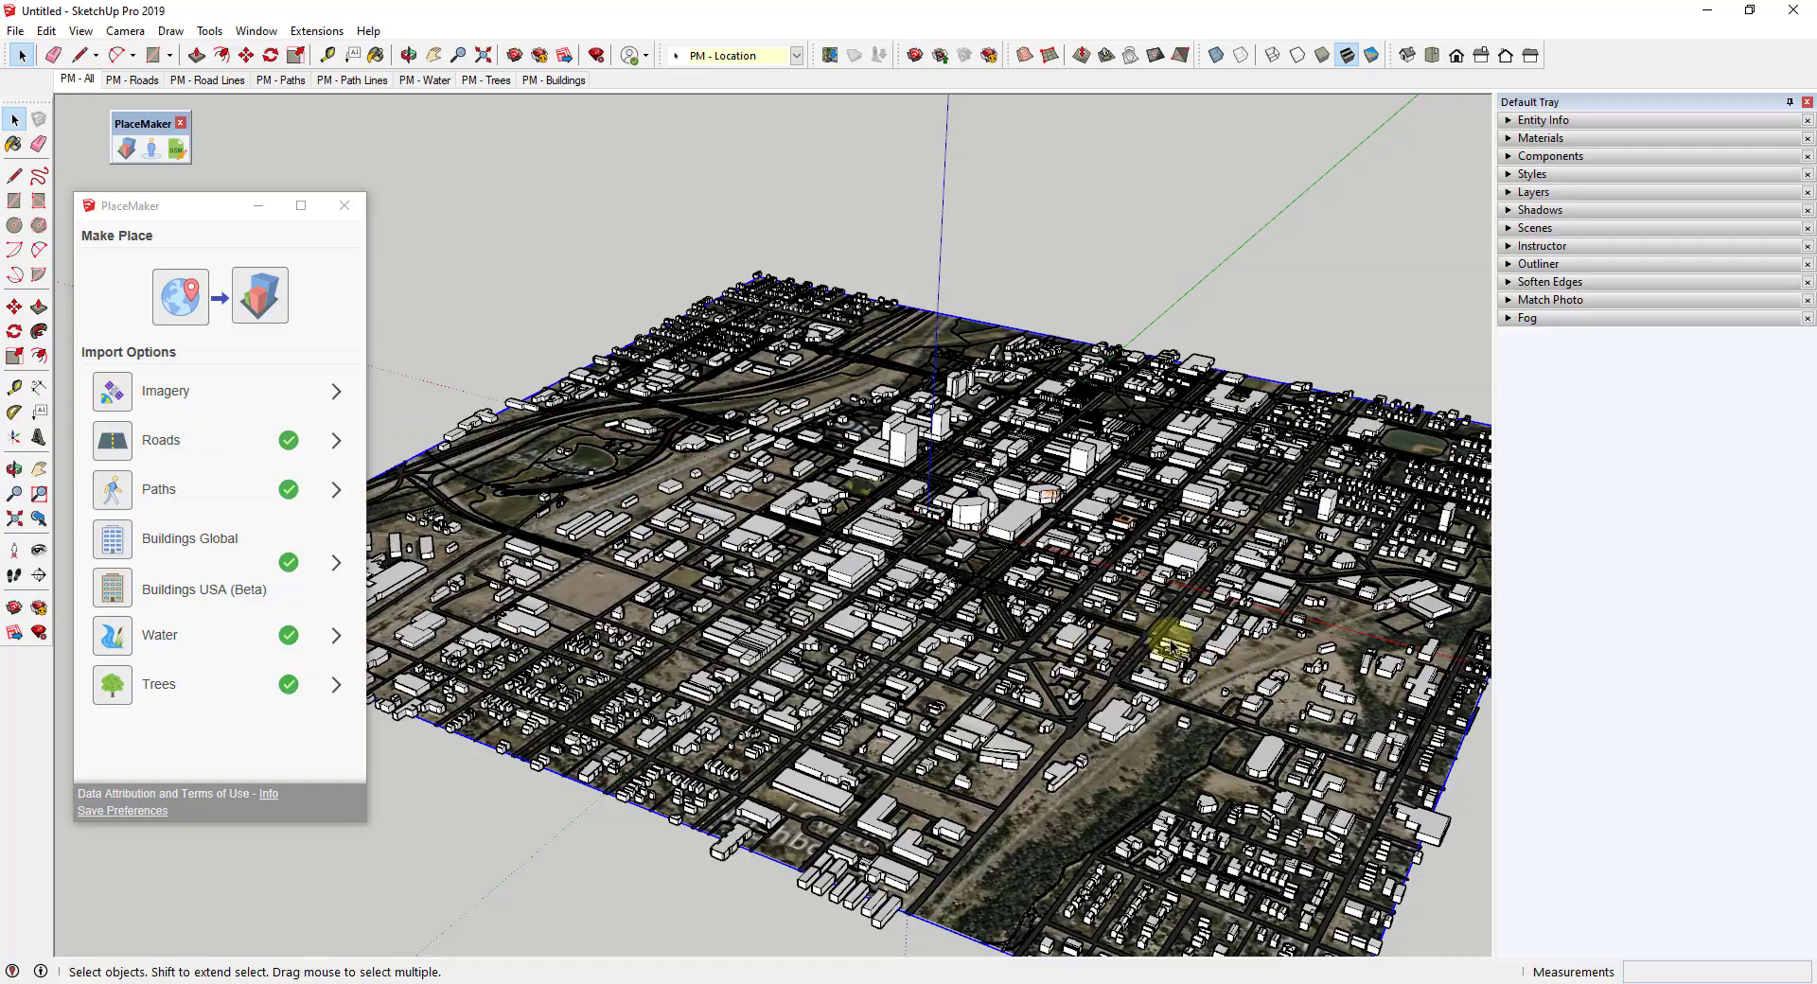
pyautogui.moveTo(1157, 632); pyautogui.dragTo(1259, 657, button='middle')
pyautogui.scroll(6, 1136, 435)
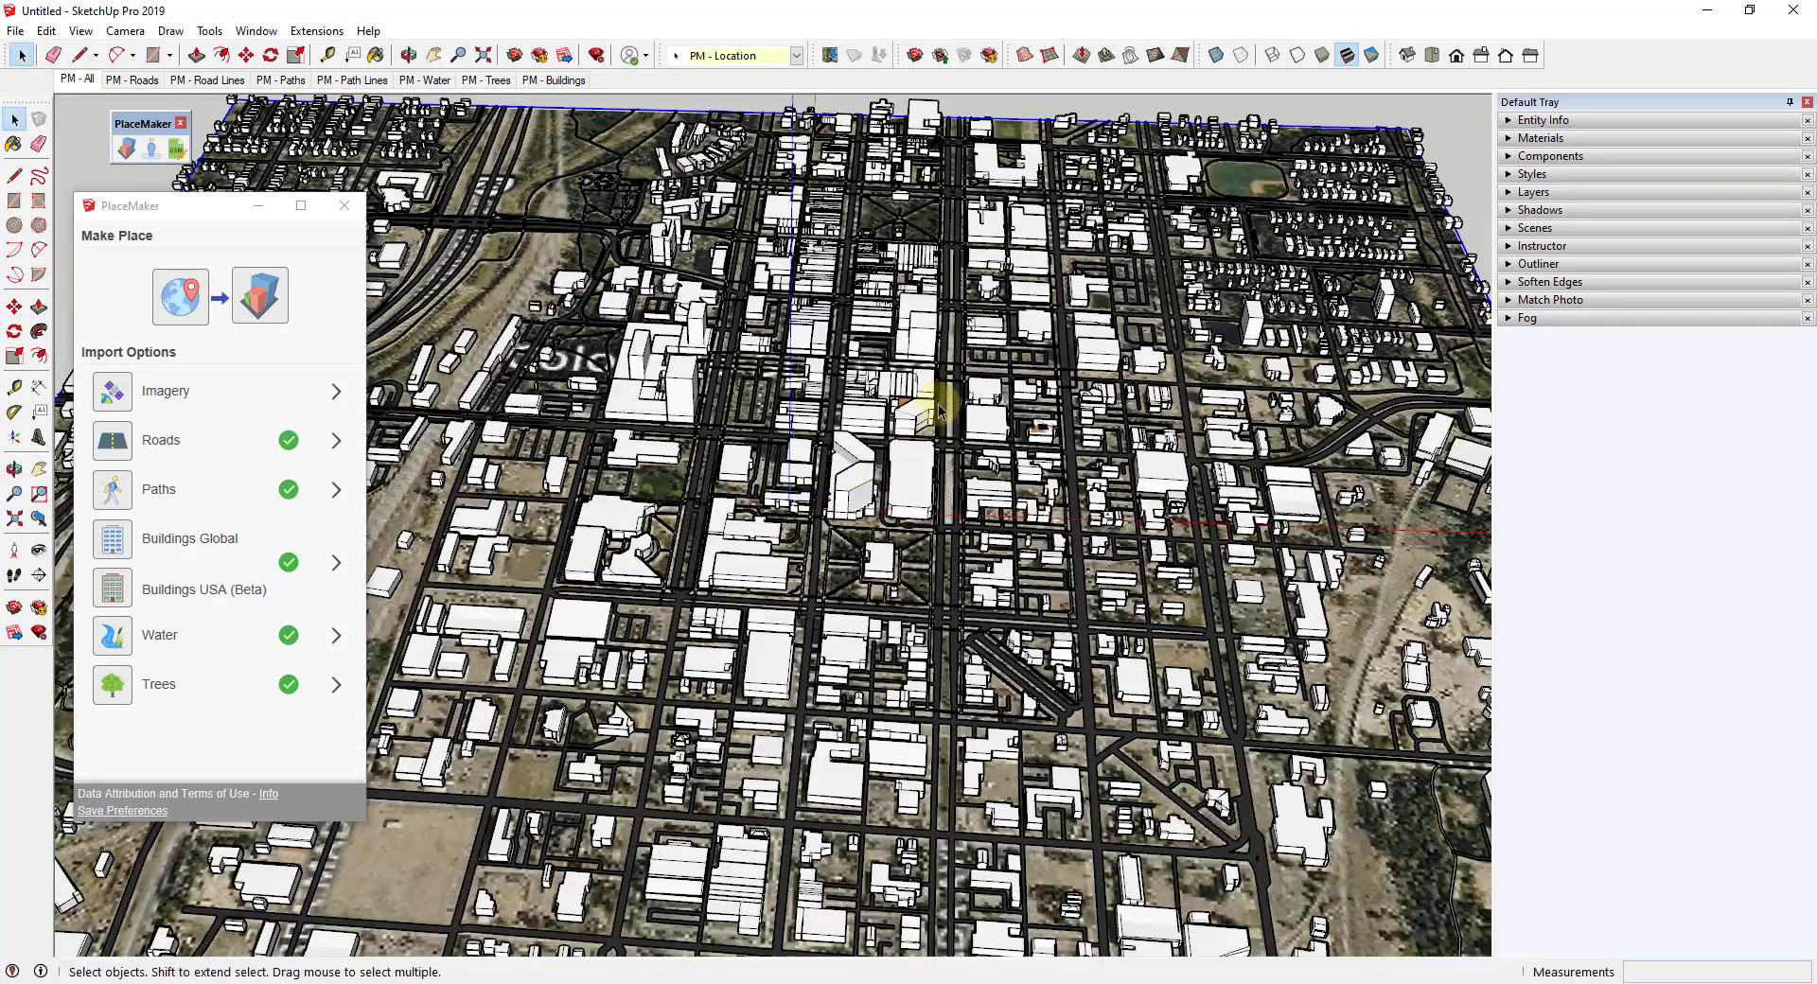
pyautogui.scroll(2, 940, 409)
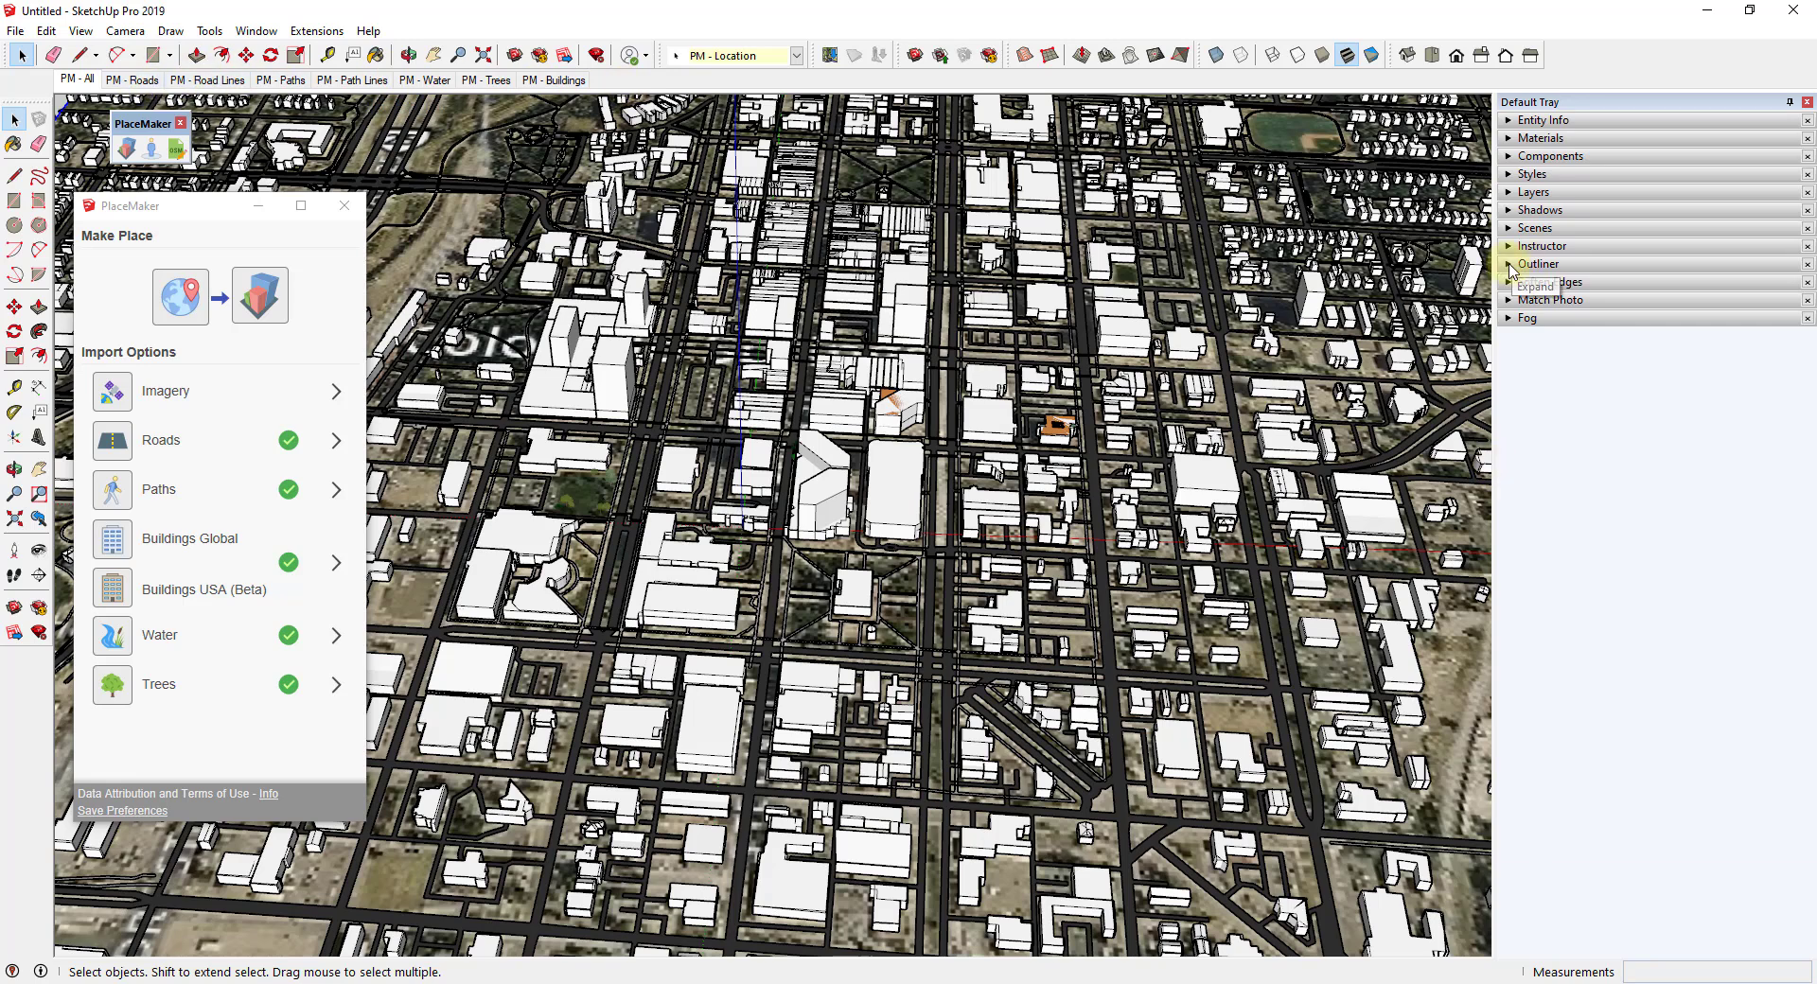
# Show the model's group outline and view the road line, path, path line, water and tree scenes, returning to the PM - All scene
pyautogui.click(1508, 267)
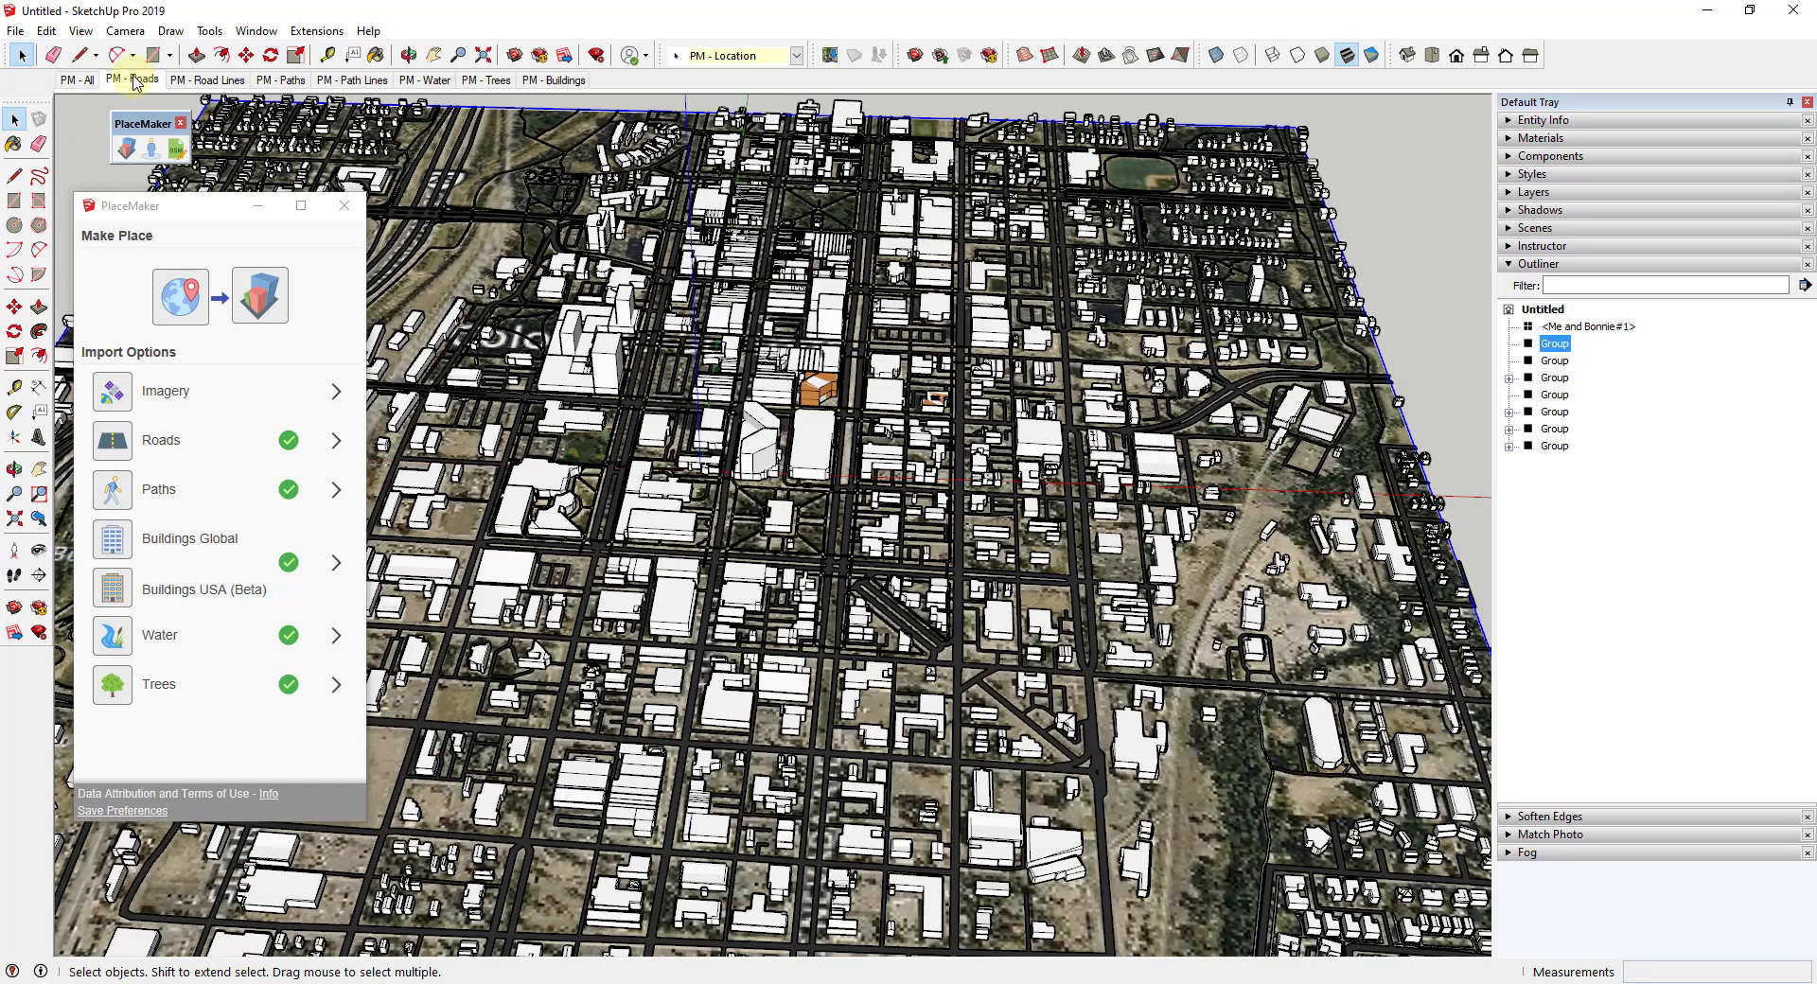
pyautogui.click(206, 80)
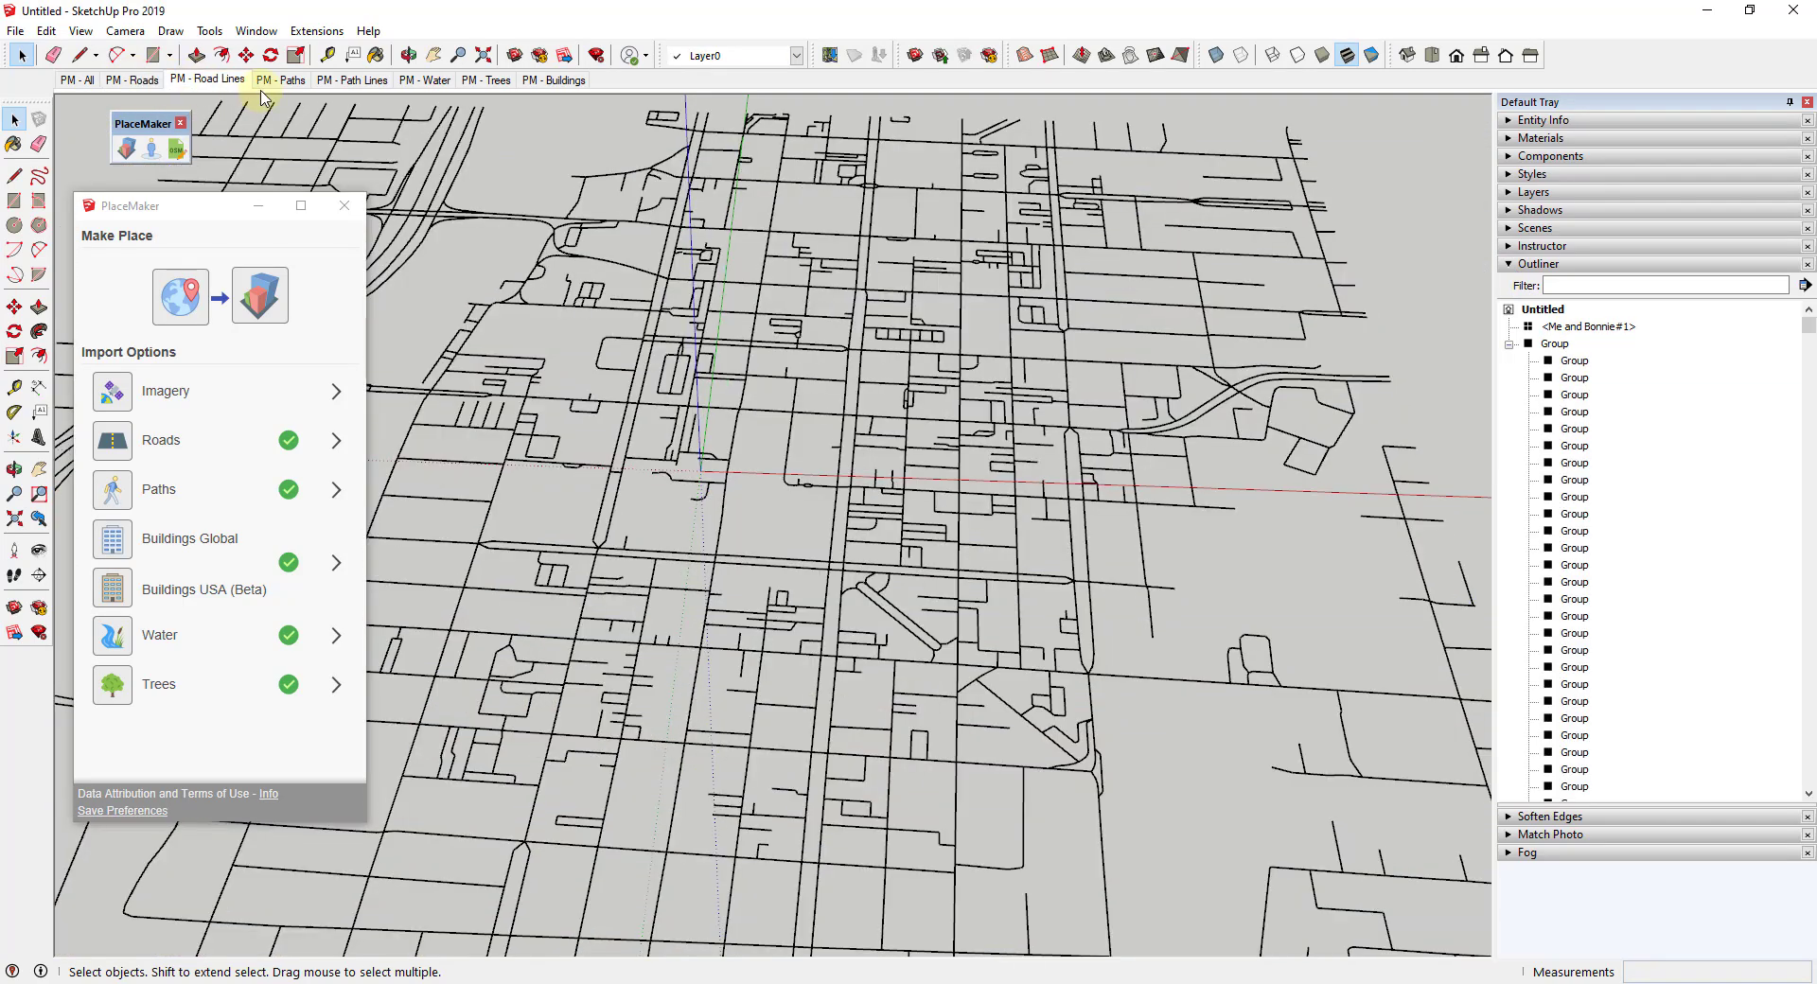
pyautogui.click(278, 82)
pyautogui.click(368, 79)
pyautogui.click(431, 81)
pyautogui.click(486, 80)
pyautogui.click(76, 79)
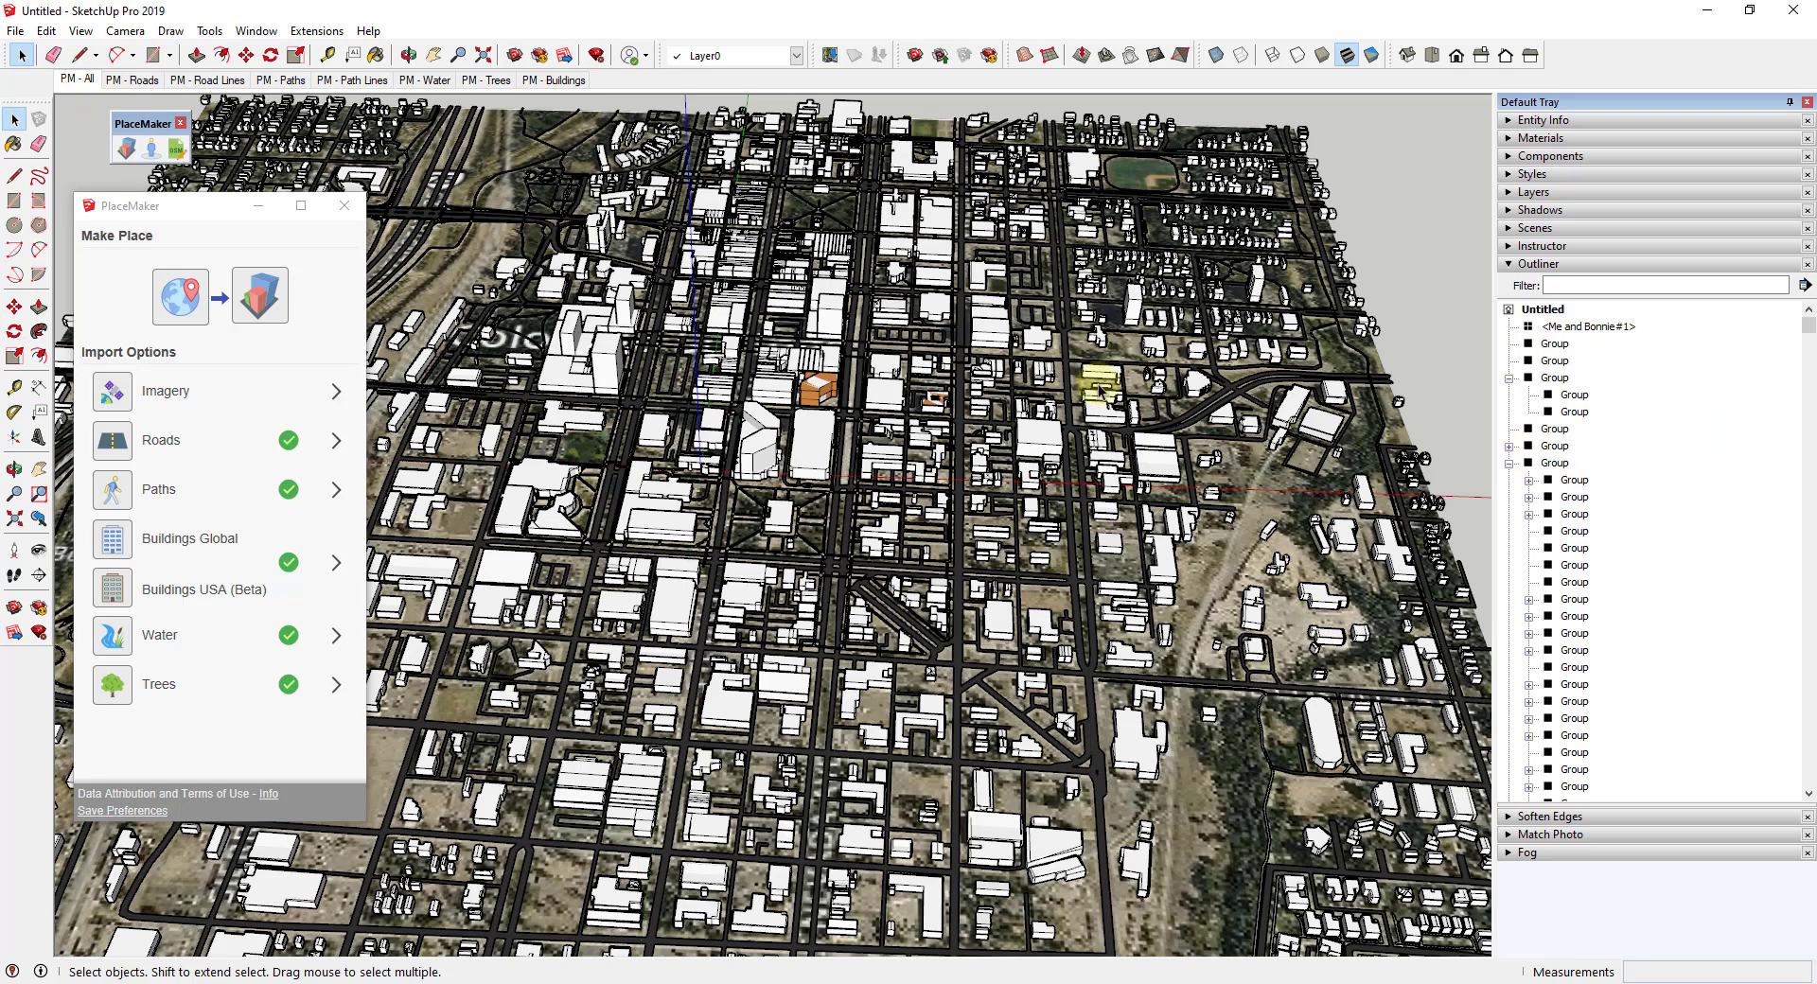
# Select all imported PlaceMaker groups except the aerial imagery group and hide them
pyautogui.click(1511, 380)
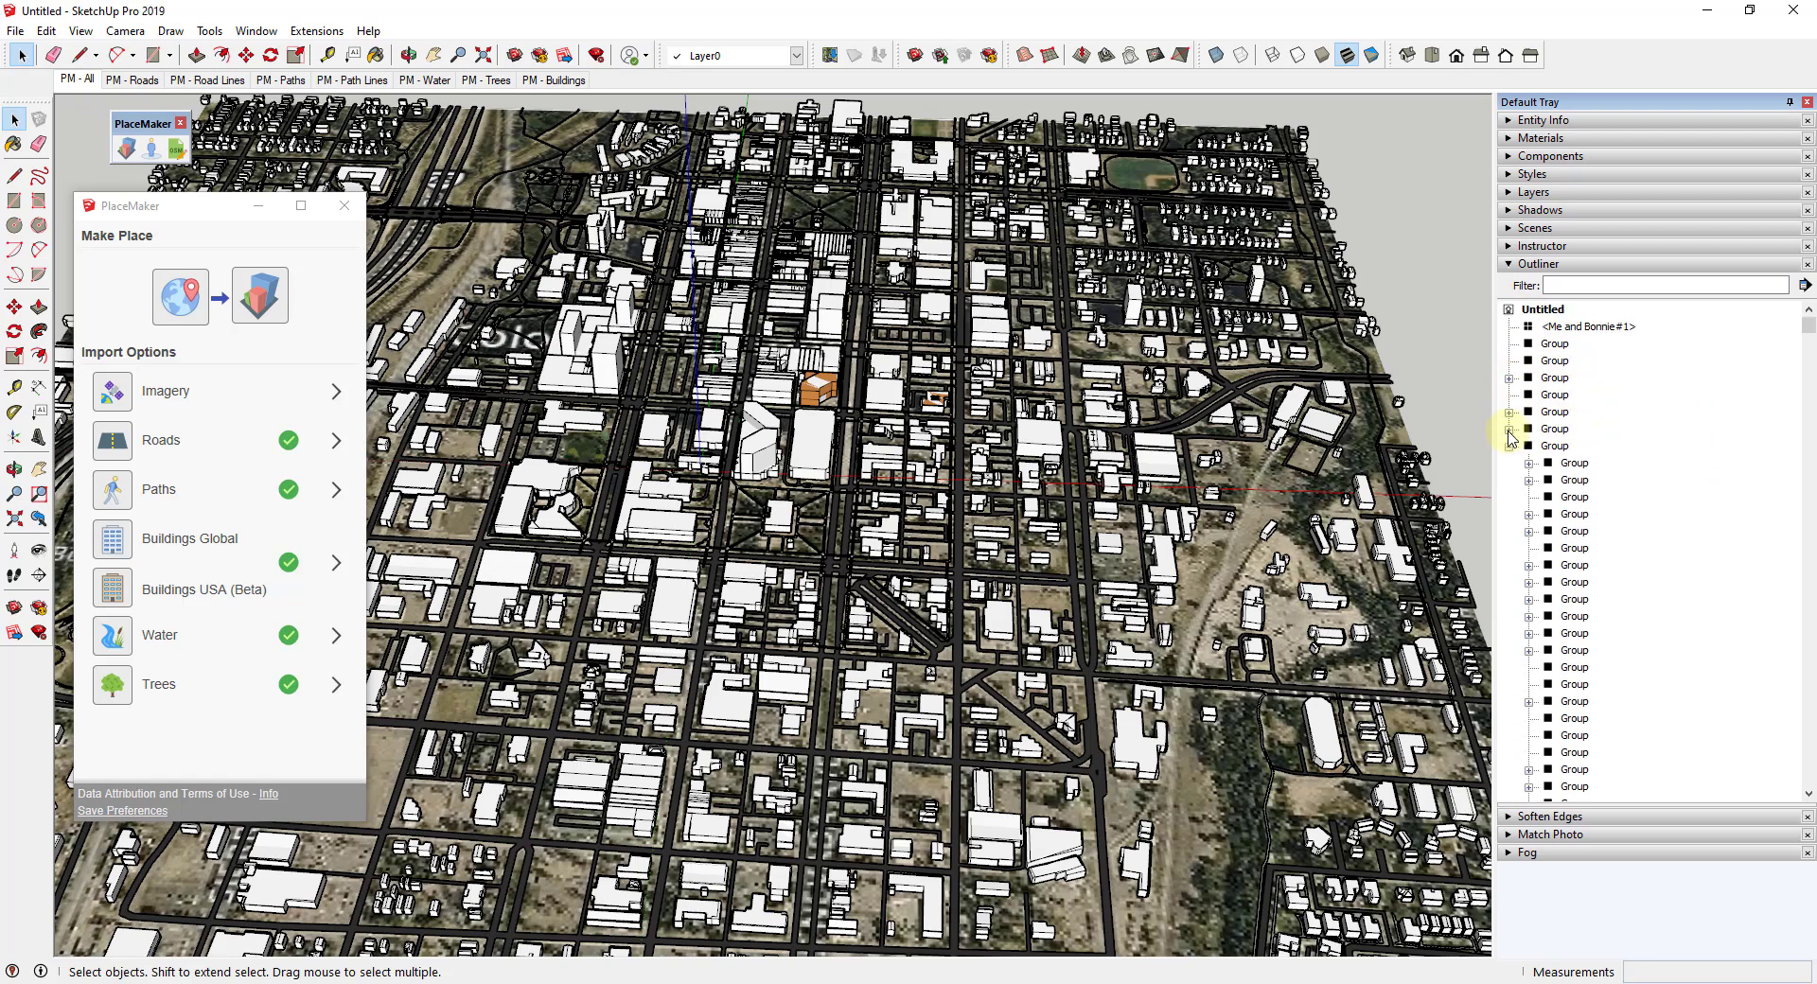
pyautogui.click(1510, 447)
pyautogui.click(1554, 344)
pyautogui.keyDown('shift'); pyautogui.click(1554, 446); pyautogui.keyUp('shift')
pyautogui.scroll(-2, 1160, 528)
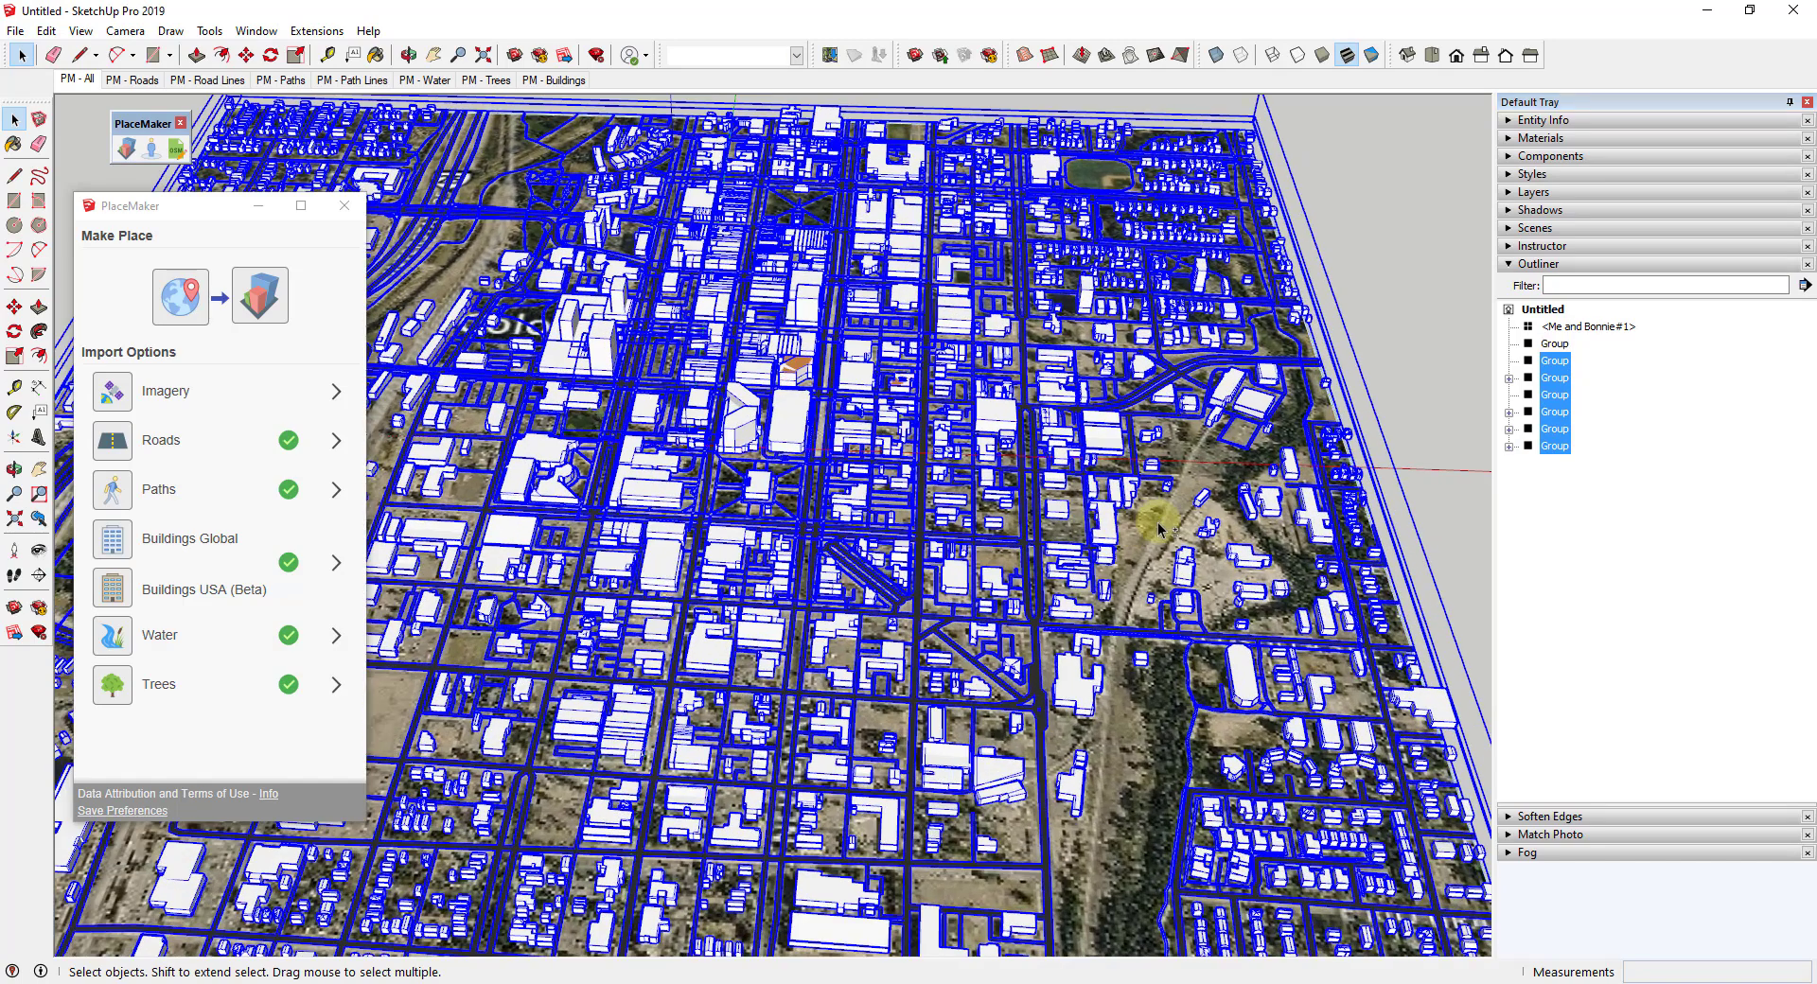
pyautogui.keyDown('ctrl'); pyautogui.click(1512, 343); pyautogui.keyUp('ctrl')
pyautogui.rightClick(1561, 367)
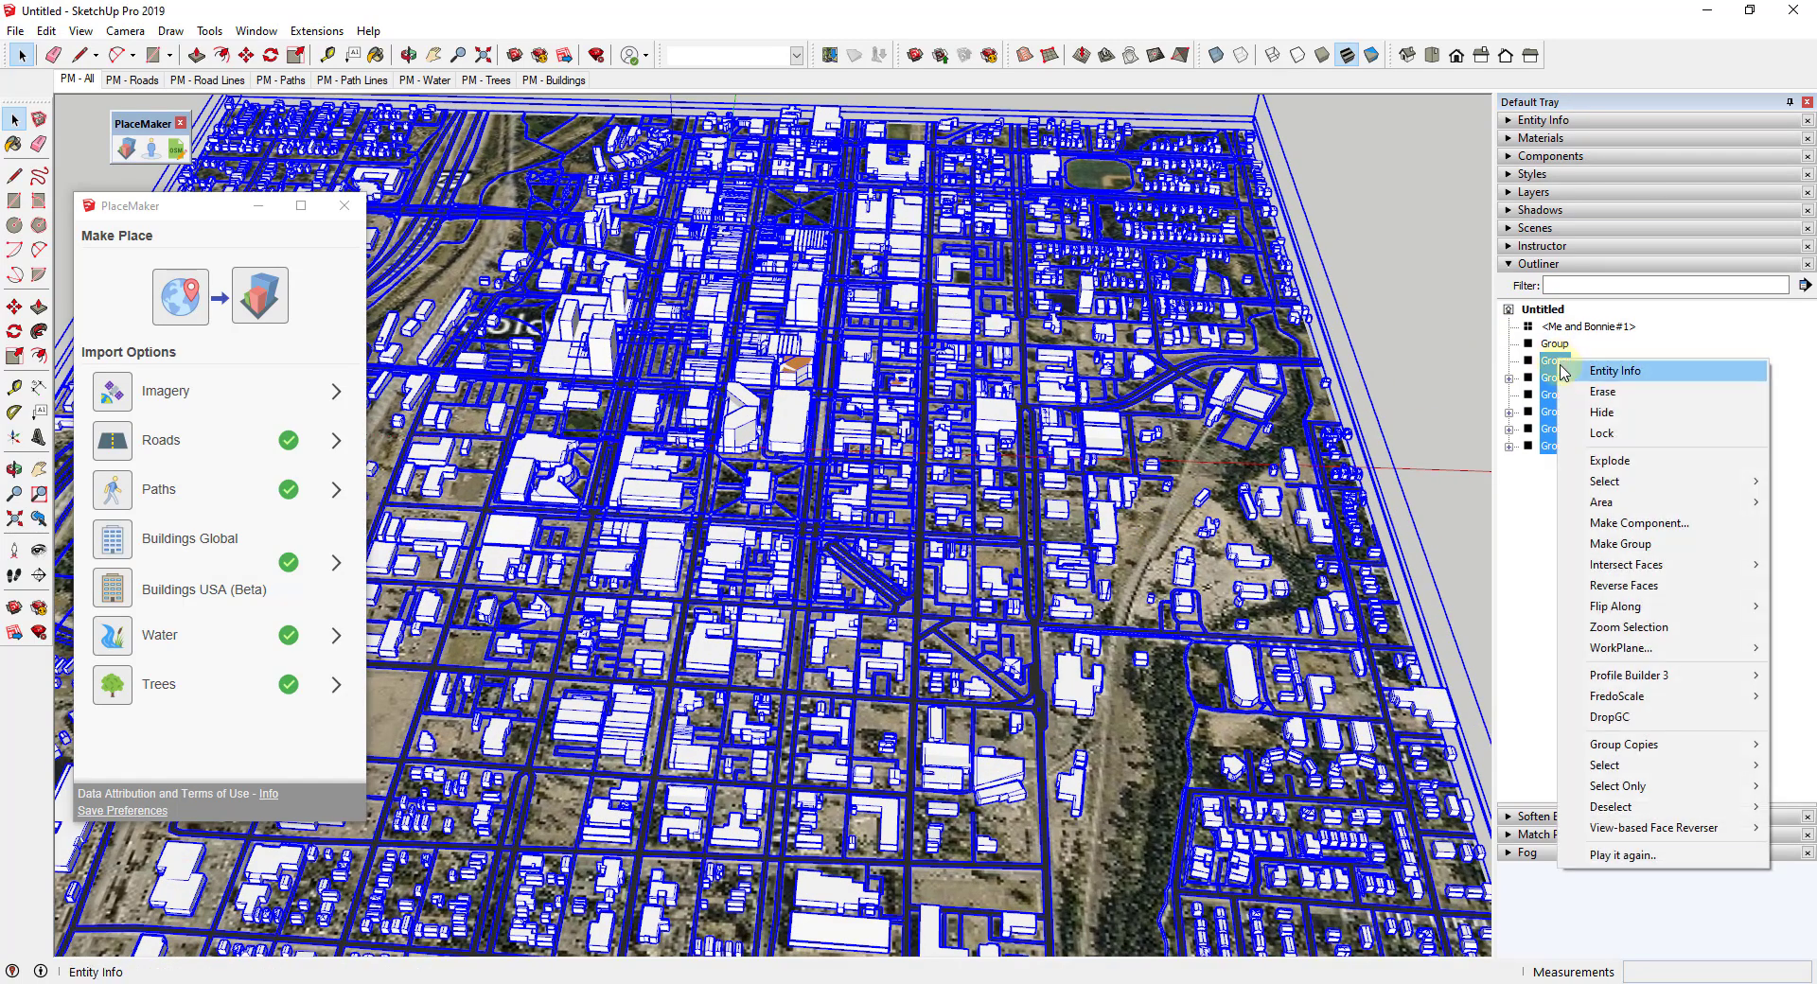
pyautogui.click(1601, 413)
# Select the aerial imagery and examine its resolution around downtown and across the whole area
pyautogui.scroll(-3, 588, 507)
pyautogui.scroll(4, 962, 332)
pyautogui.click(961, 332)
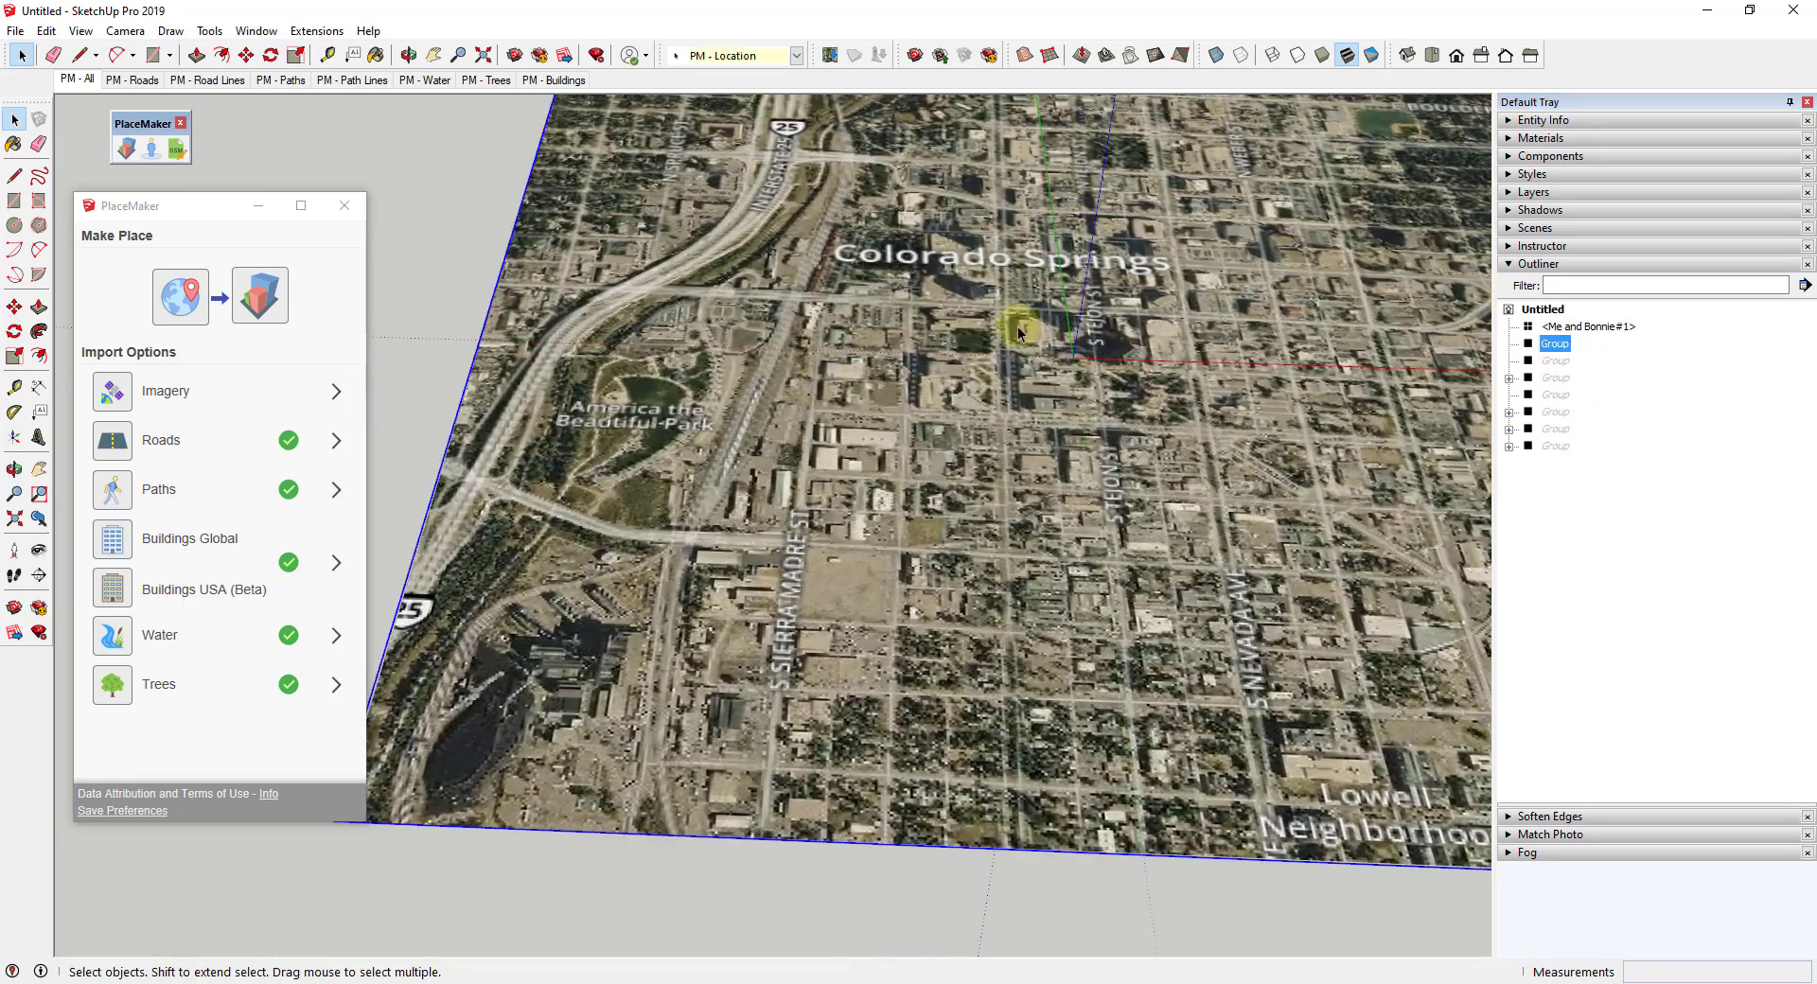
pyautogui.moveTo(962, 332); pyautogui.dragTo(1050, 575, button='middle')
pyautogui.scroll(5, 1045, 446)
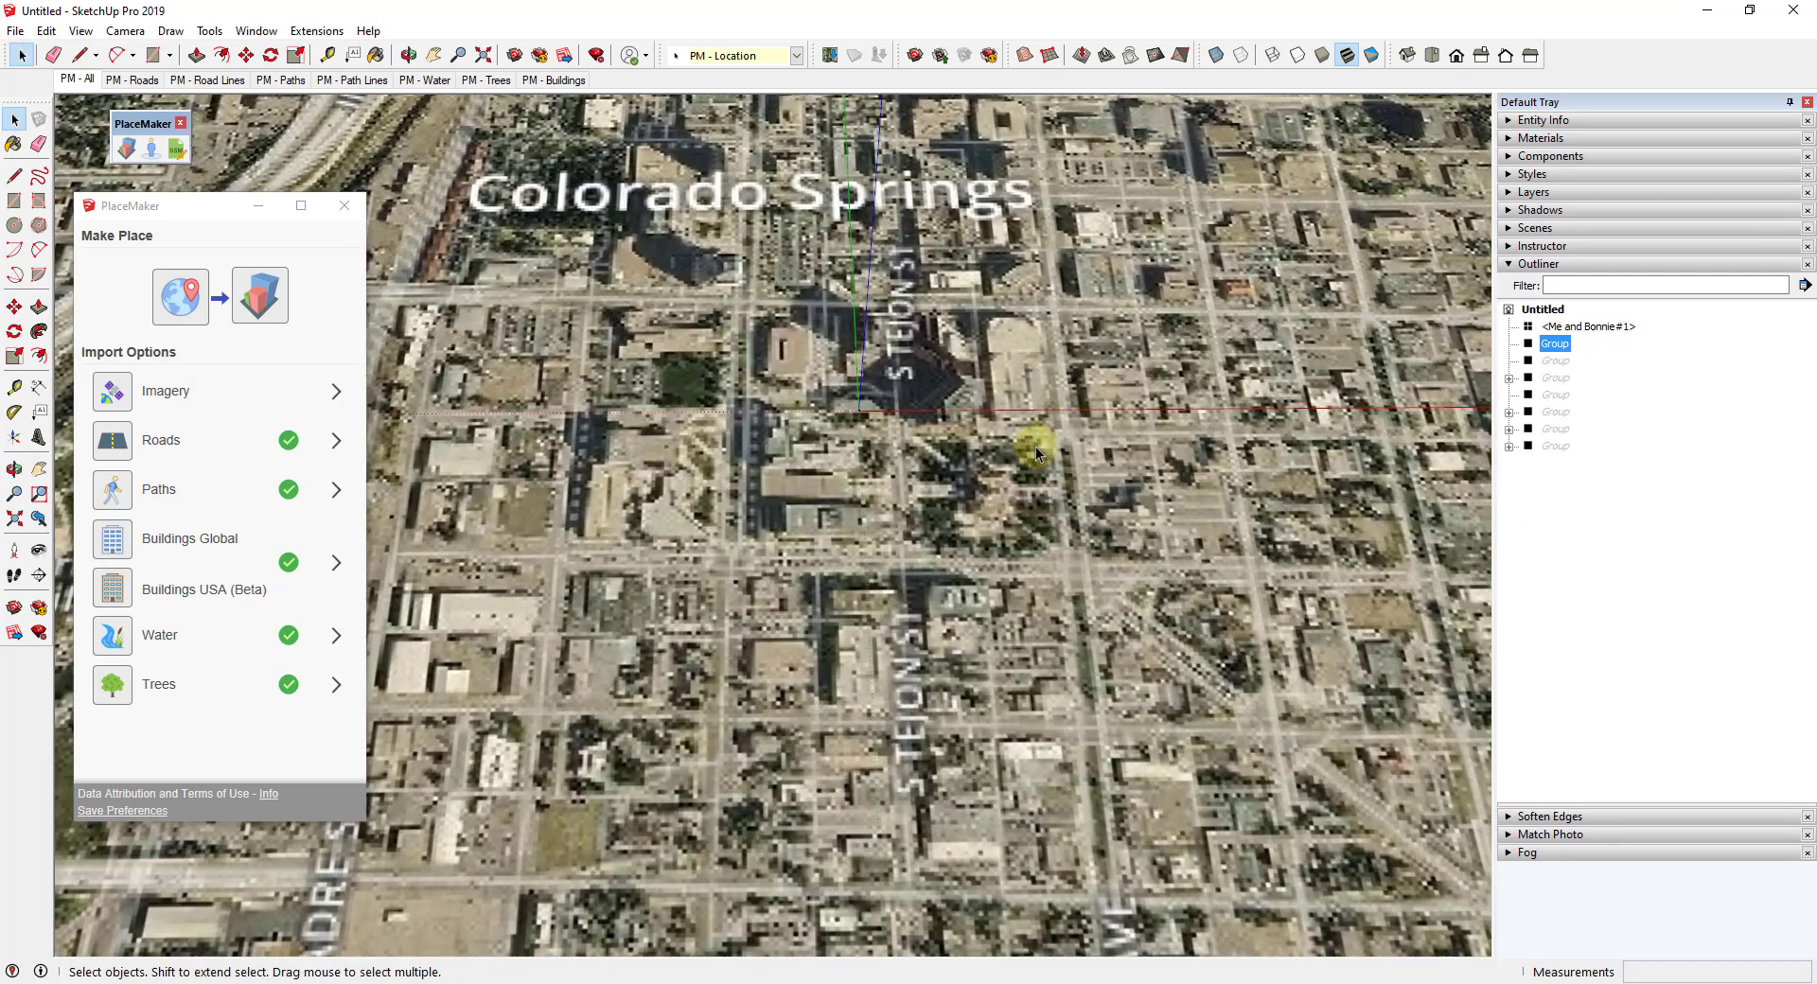
pyautogui.scroll(-2, 1045, 539)
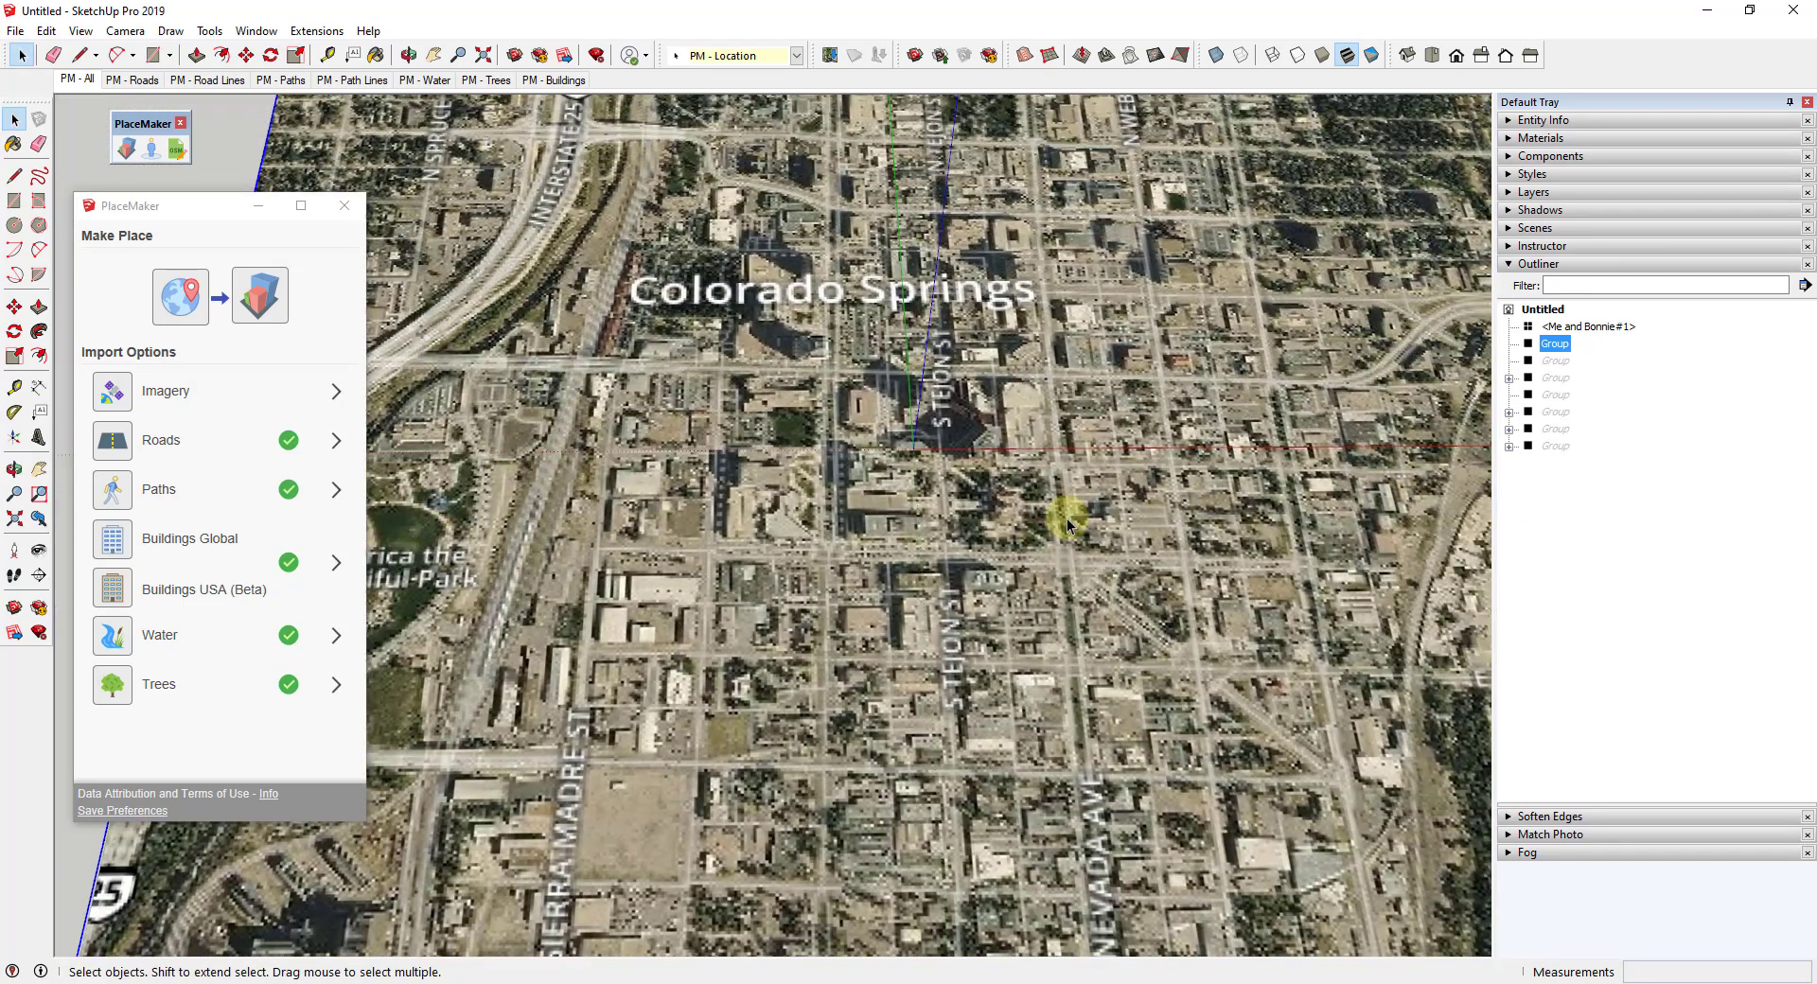
pyautogui.scroll(3, 799, 318)
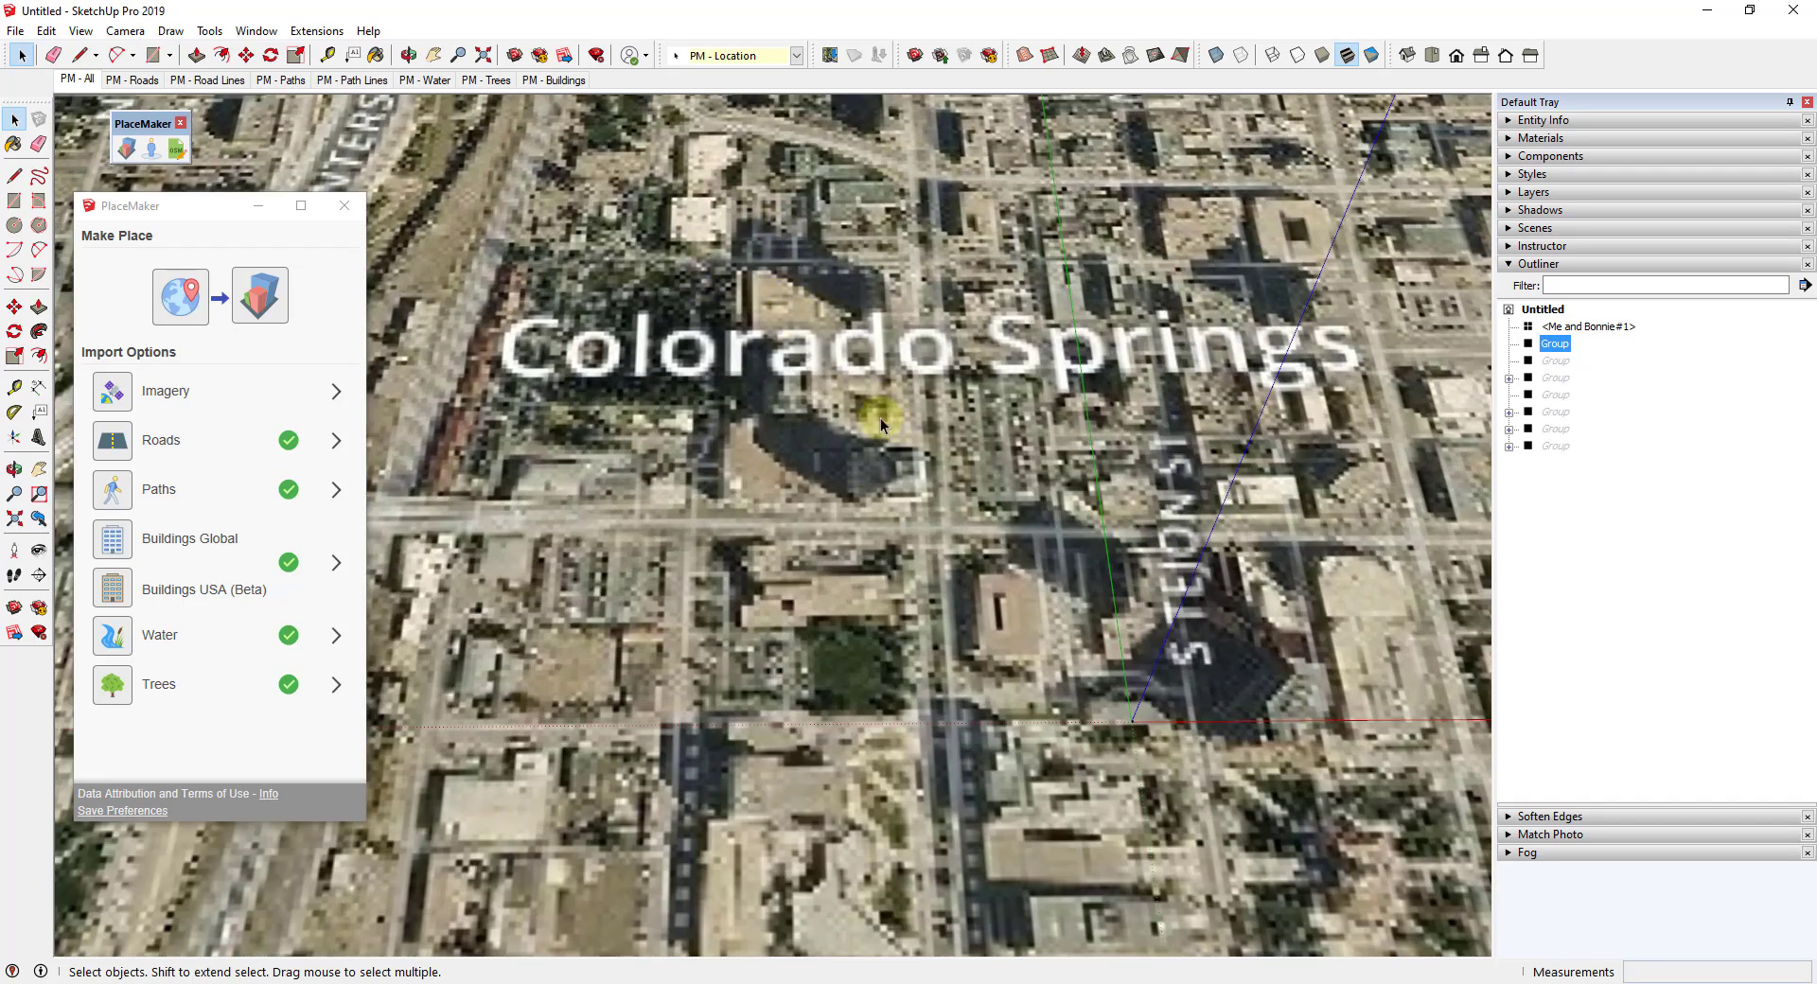
pyautogui.scroll(-5, 875, 423)
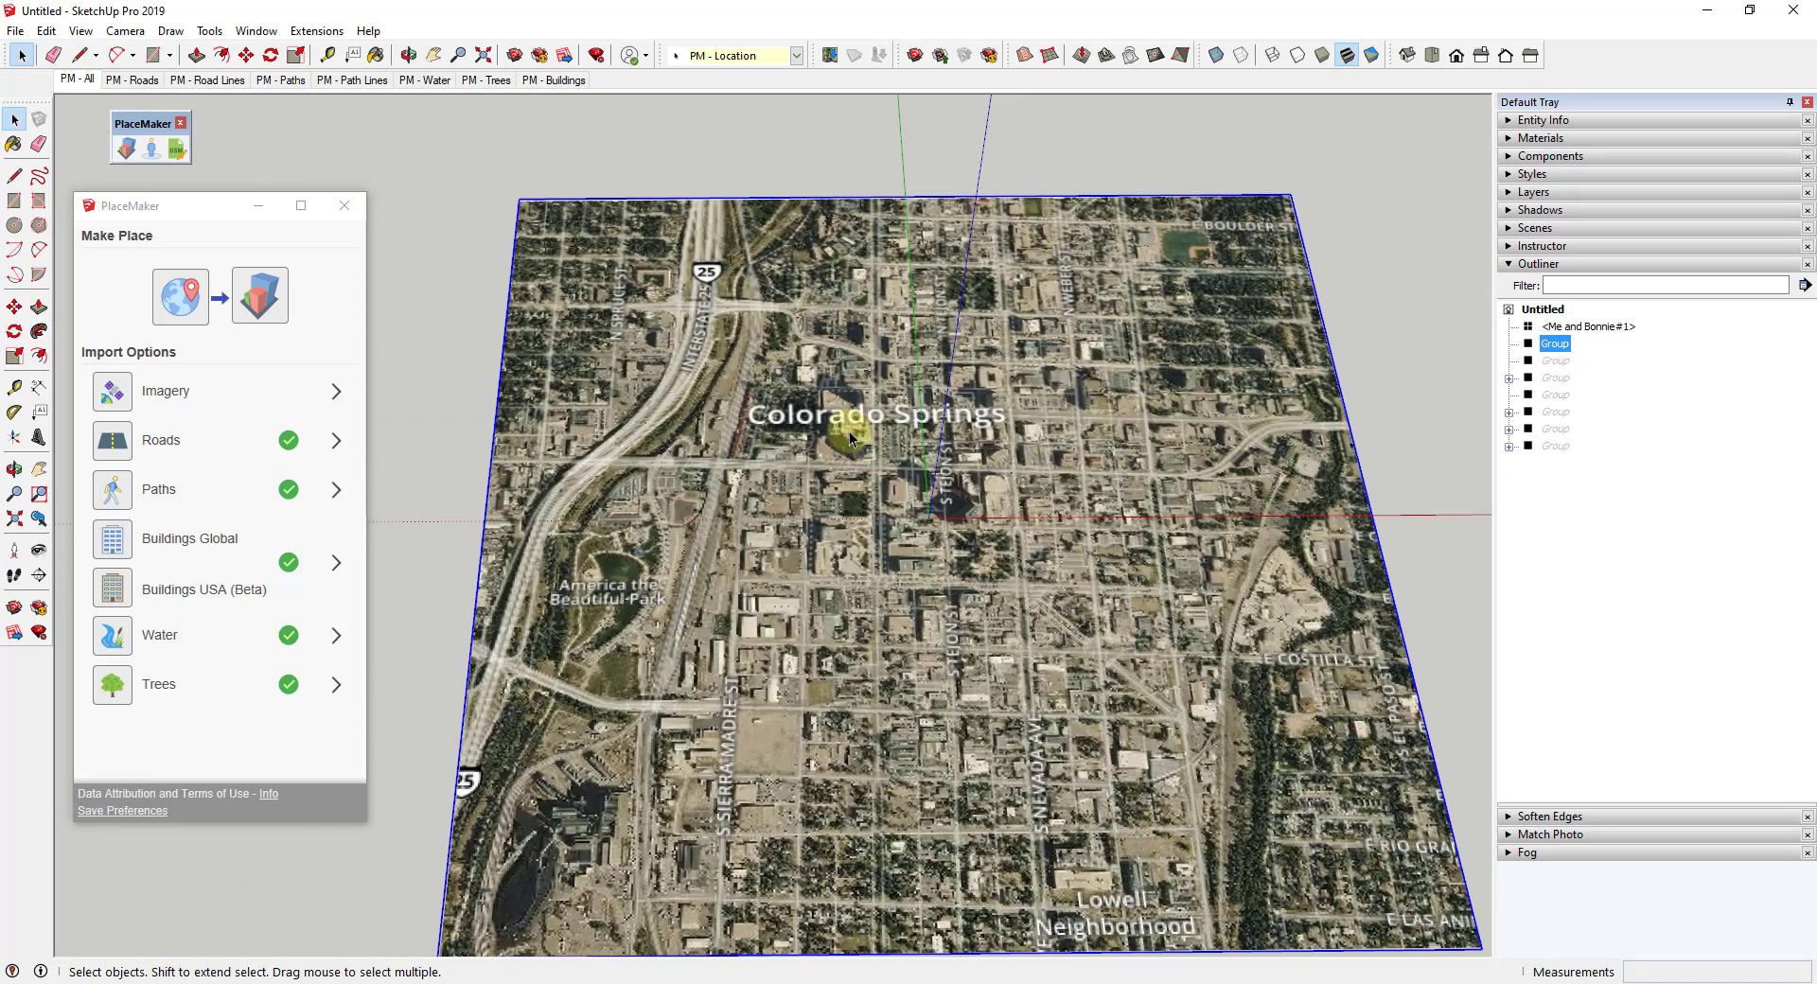
pyautogui.scroll(3, 842, 427)
# Set the PlaceMaker imagery source to Nearmap (USA)
pyautogui.click(336, 391)
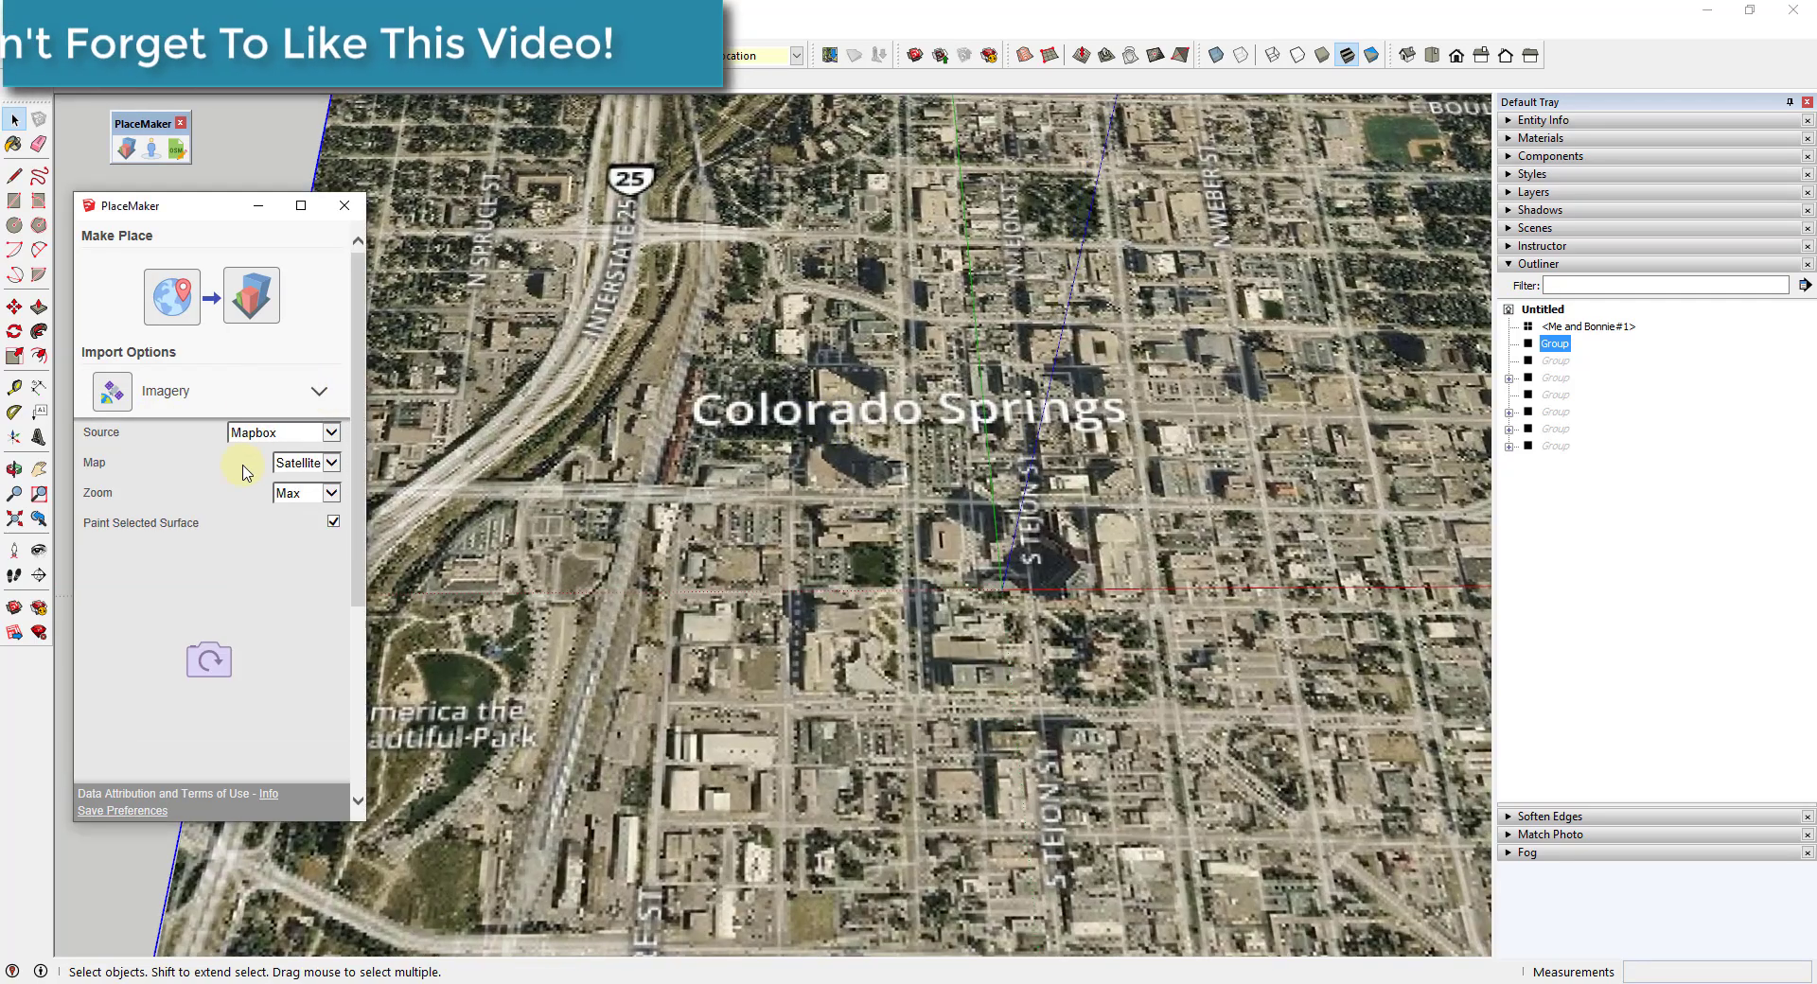
pyautogui.click(289, 432)
pyautogui.click(275, 457)
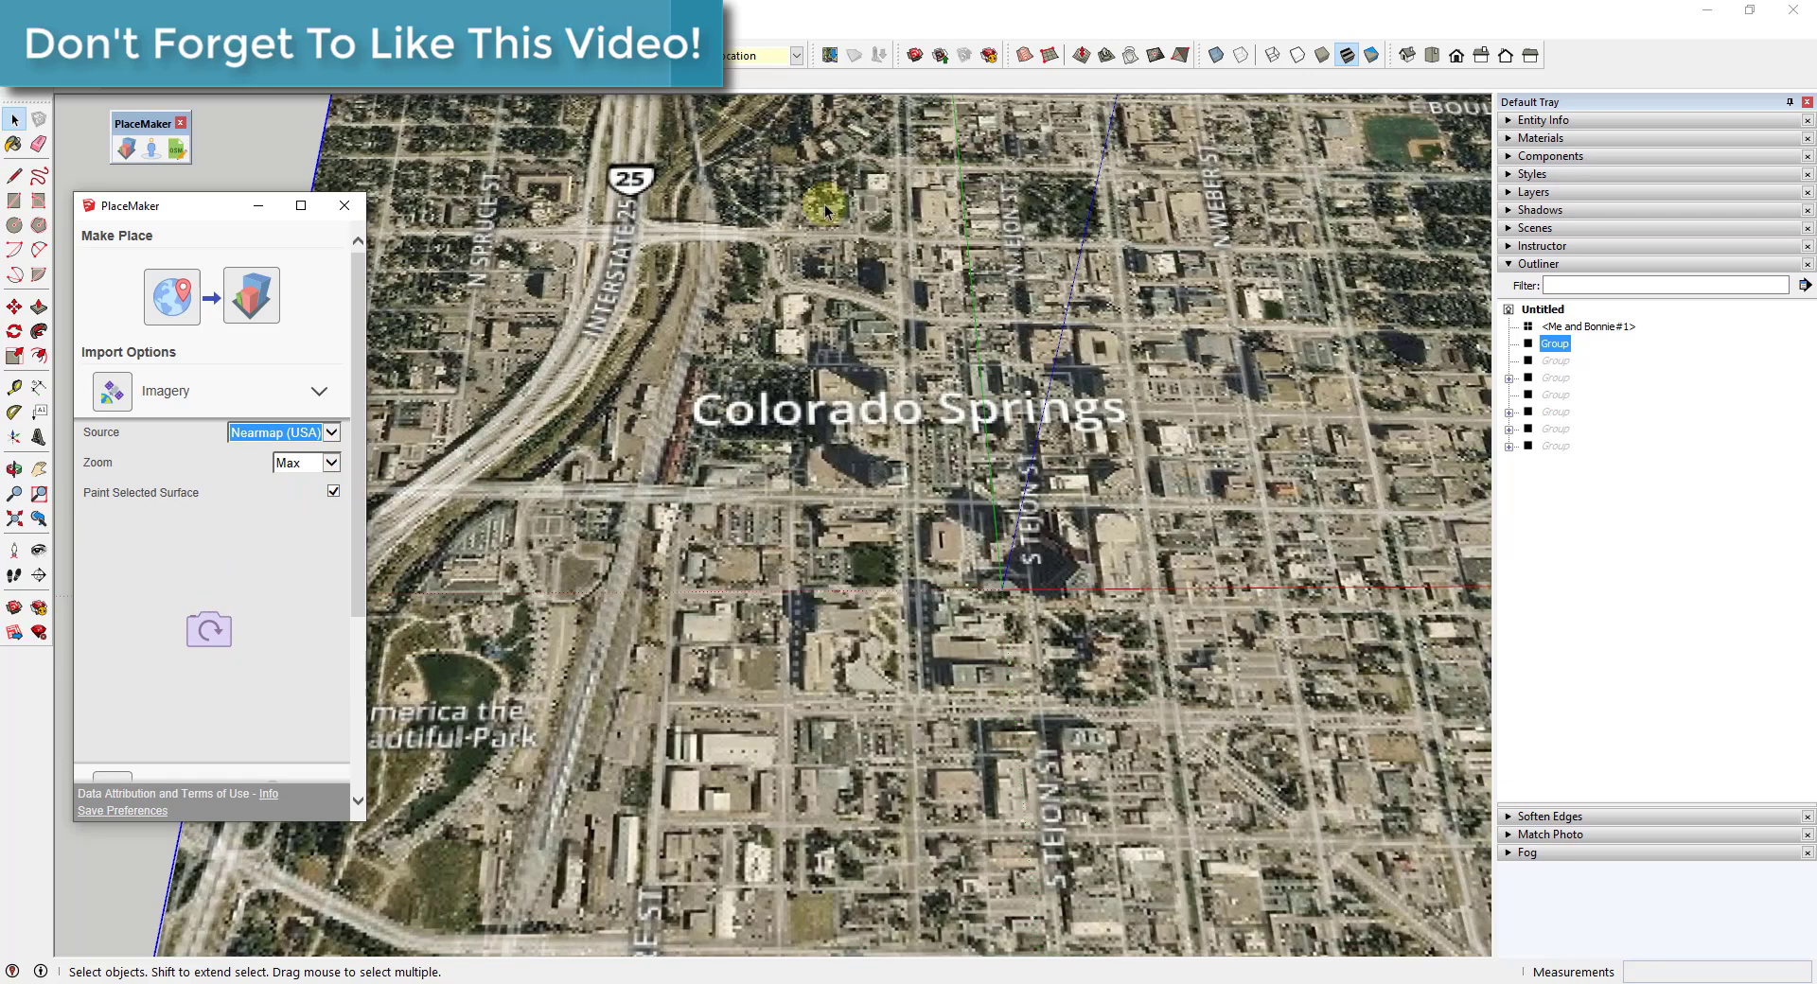
pyautogui.scroll(-2, 757, 505)
pyautogui.scroll(5, 756, 504)
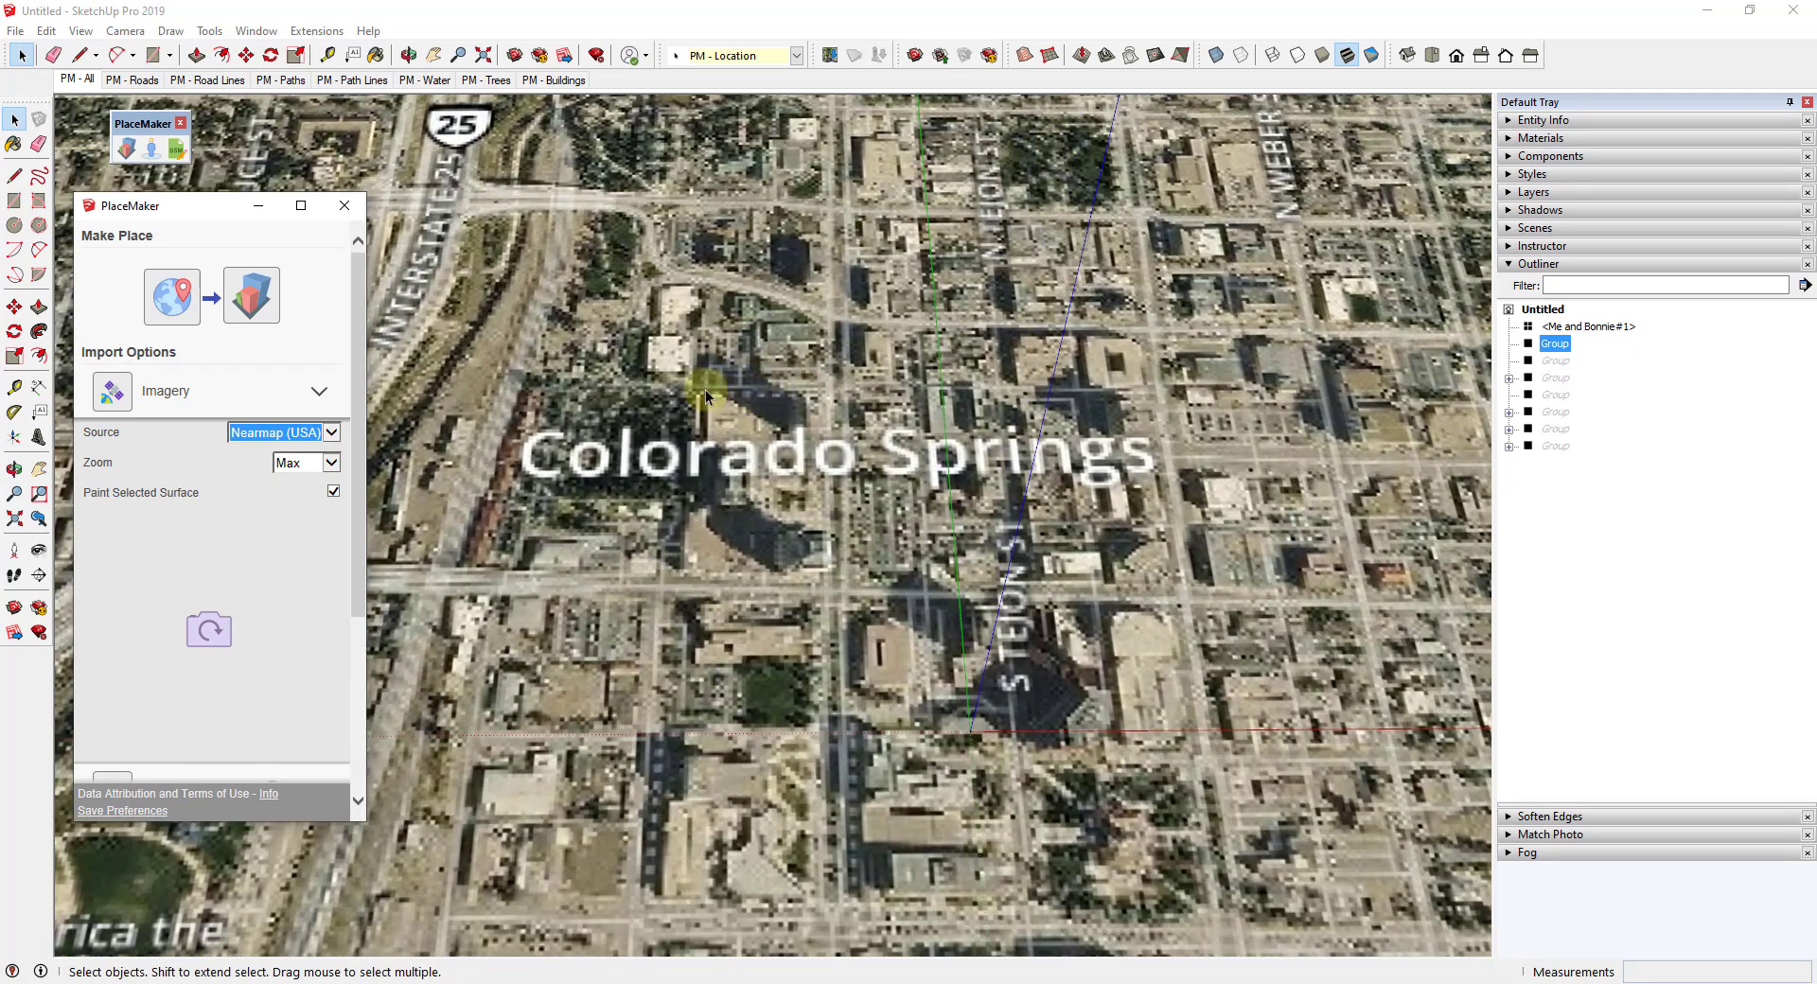
pyautogui.scroll(-3, 732, 490)
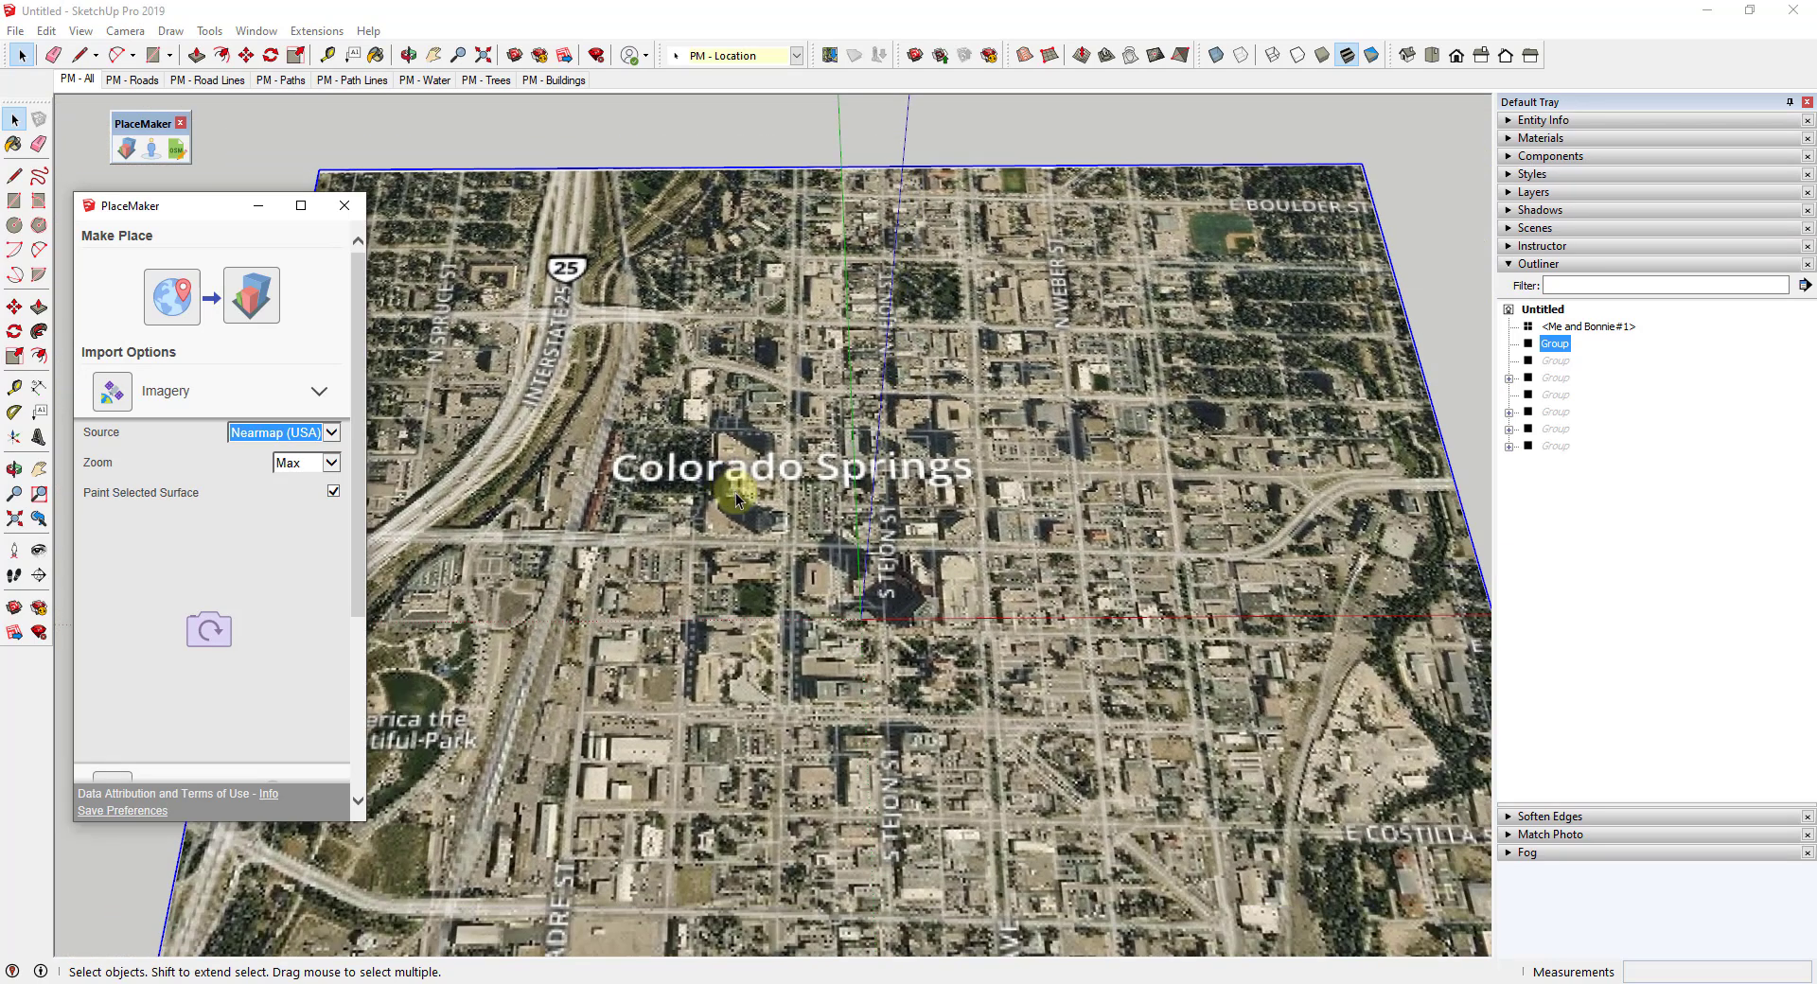
# Open the aerial imagery group for editing, sketch a rectangle over the blocks around the Colorado Springs label and select its face
pyautogui.rightClick(730, 490)
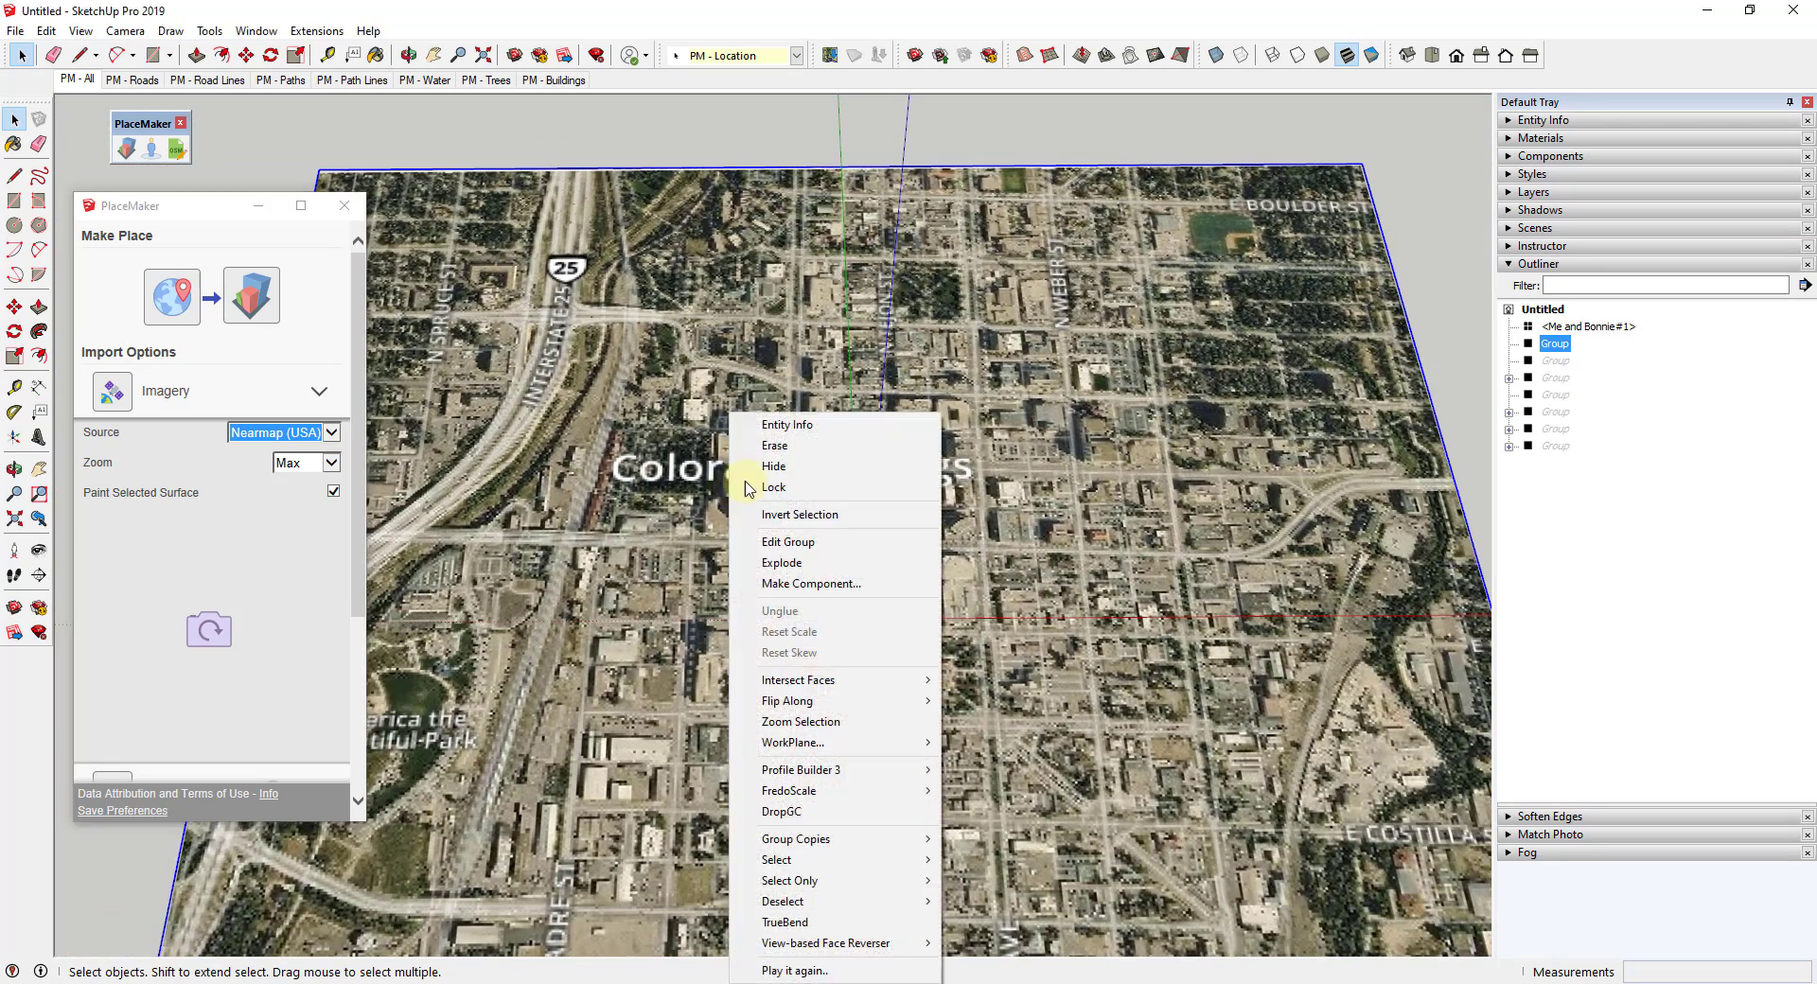
pyautogui.click(583, 437)
pyautogui.doubleClick(750, 461)
pyautogui.scroll(5, 690, 403)
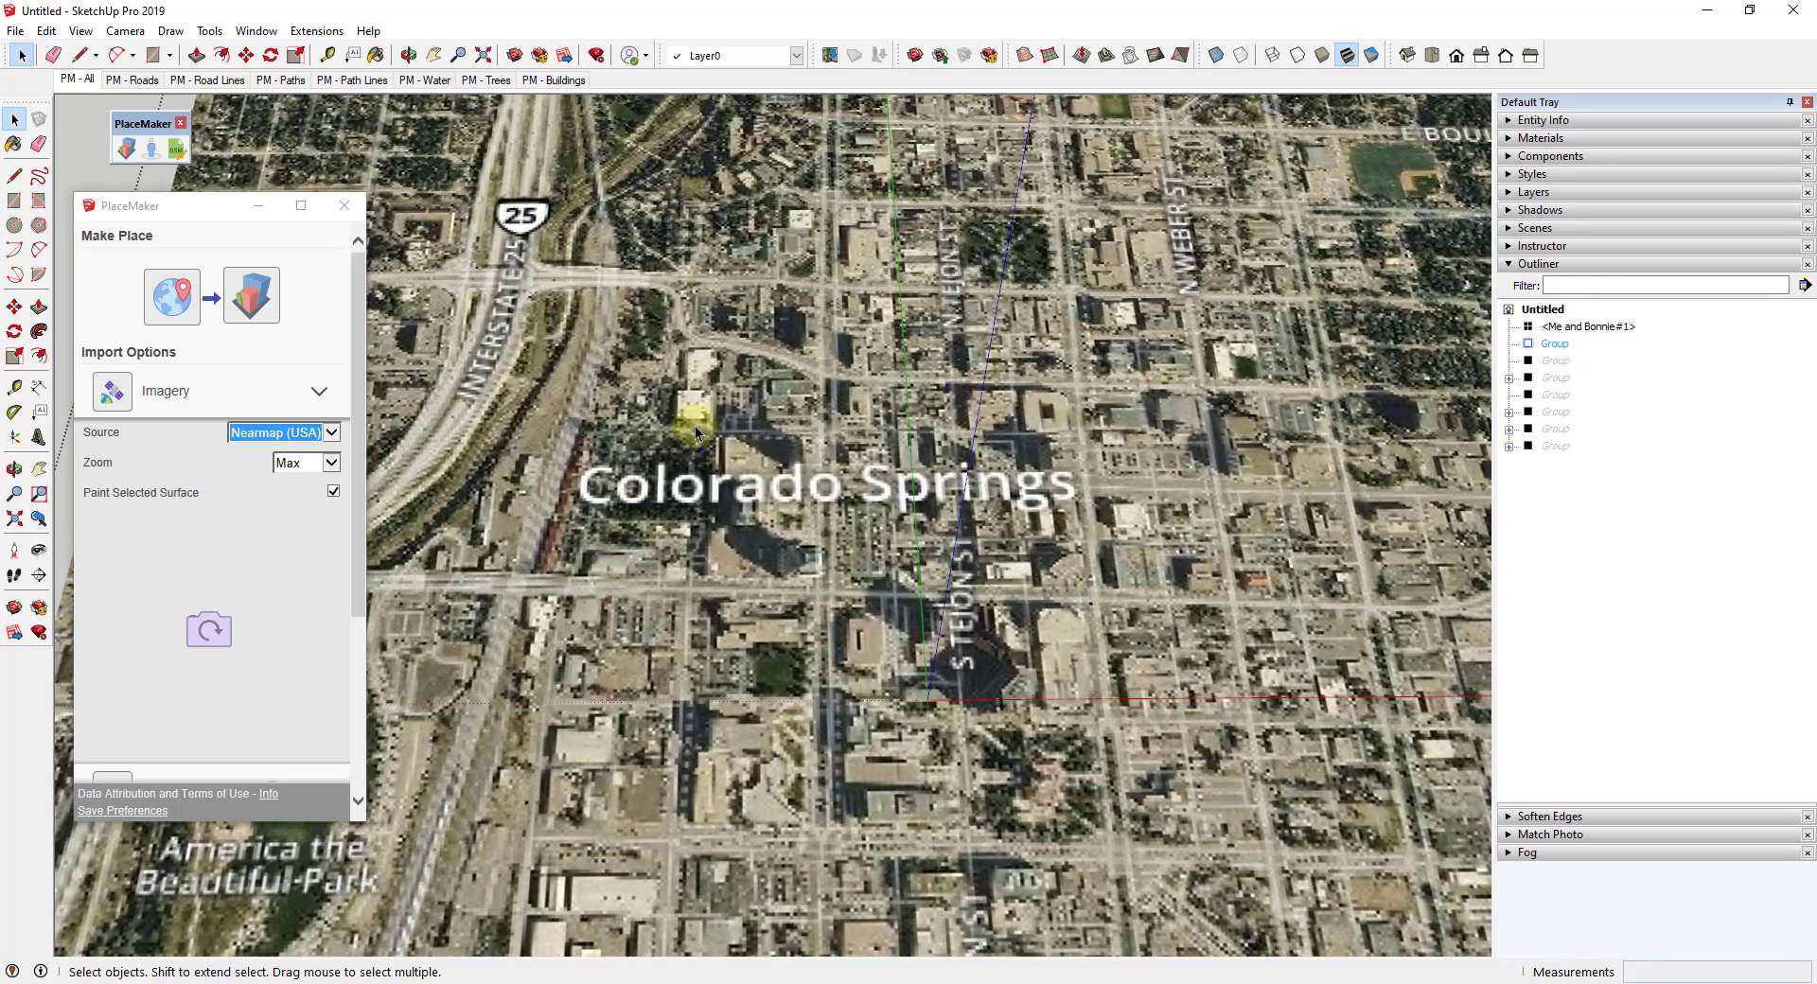
pyautogui.press('r')
pyautogui.click(634, 352)
pyautogui.click(1058, 752)
pyautogui.press('space')
pyautogui.click(880, 525)
# Import the Nearmap imagery dated 2019-08-25 at Max zoom onto the selected rectangle, accepting the tile download
pyautogui.scroll(-3, 1135, 549)
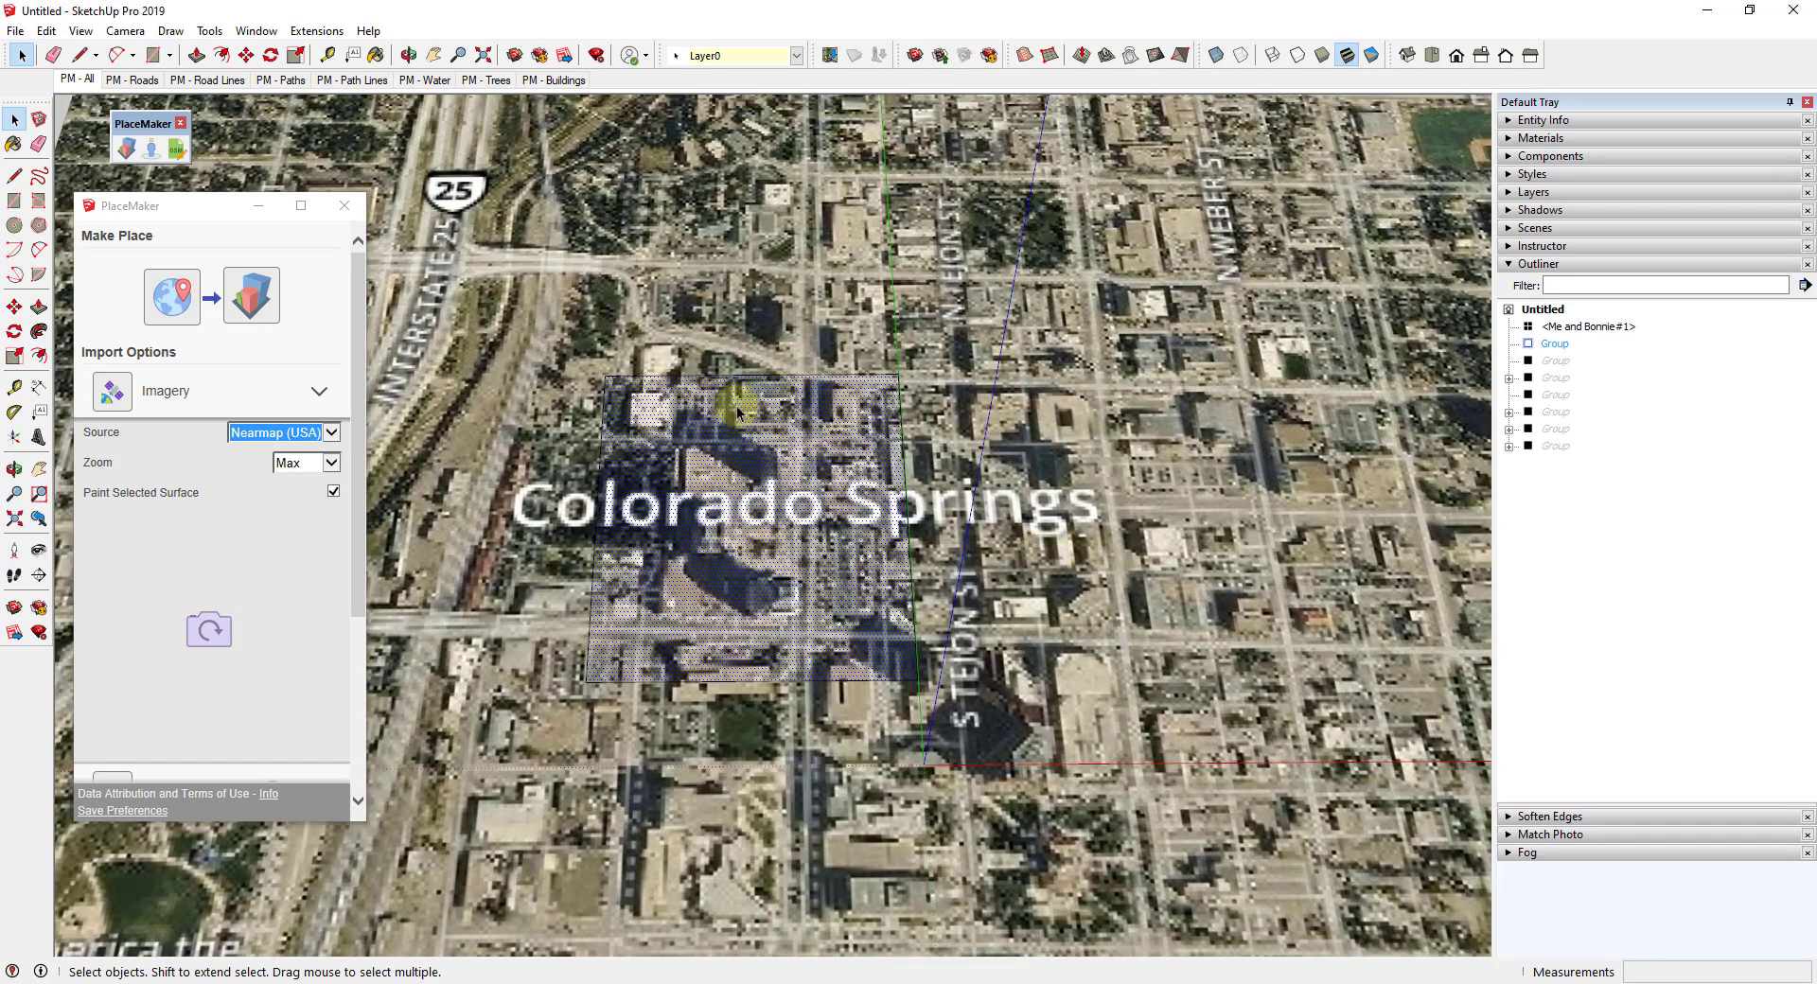
pyautogui.scroll(-5, 832, 445)
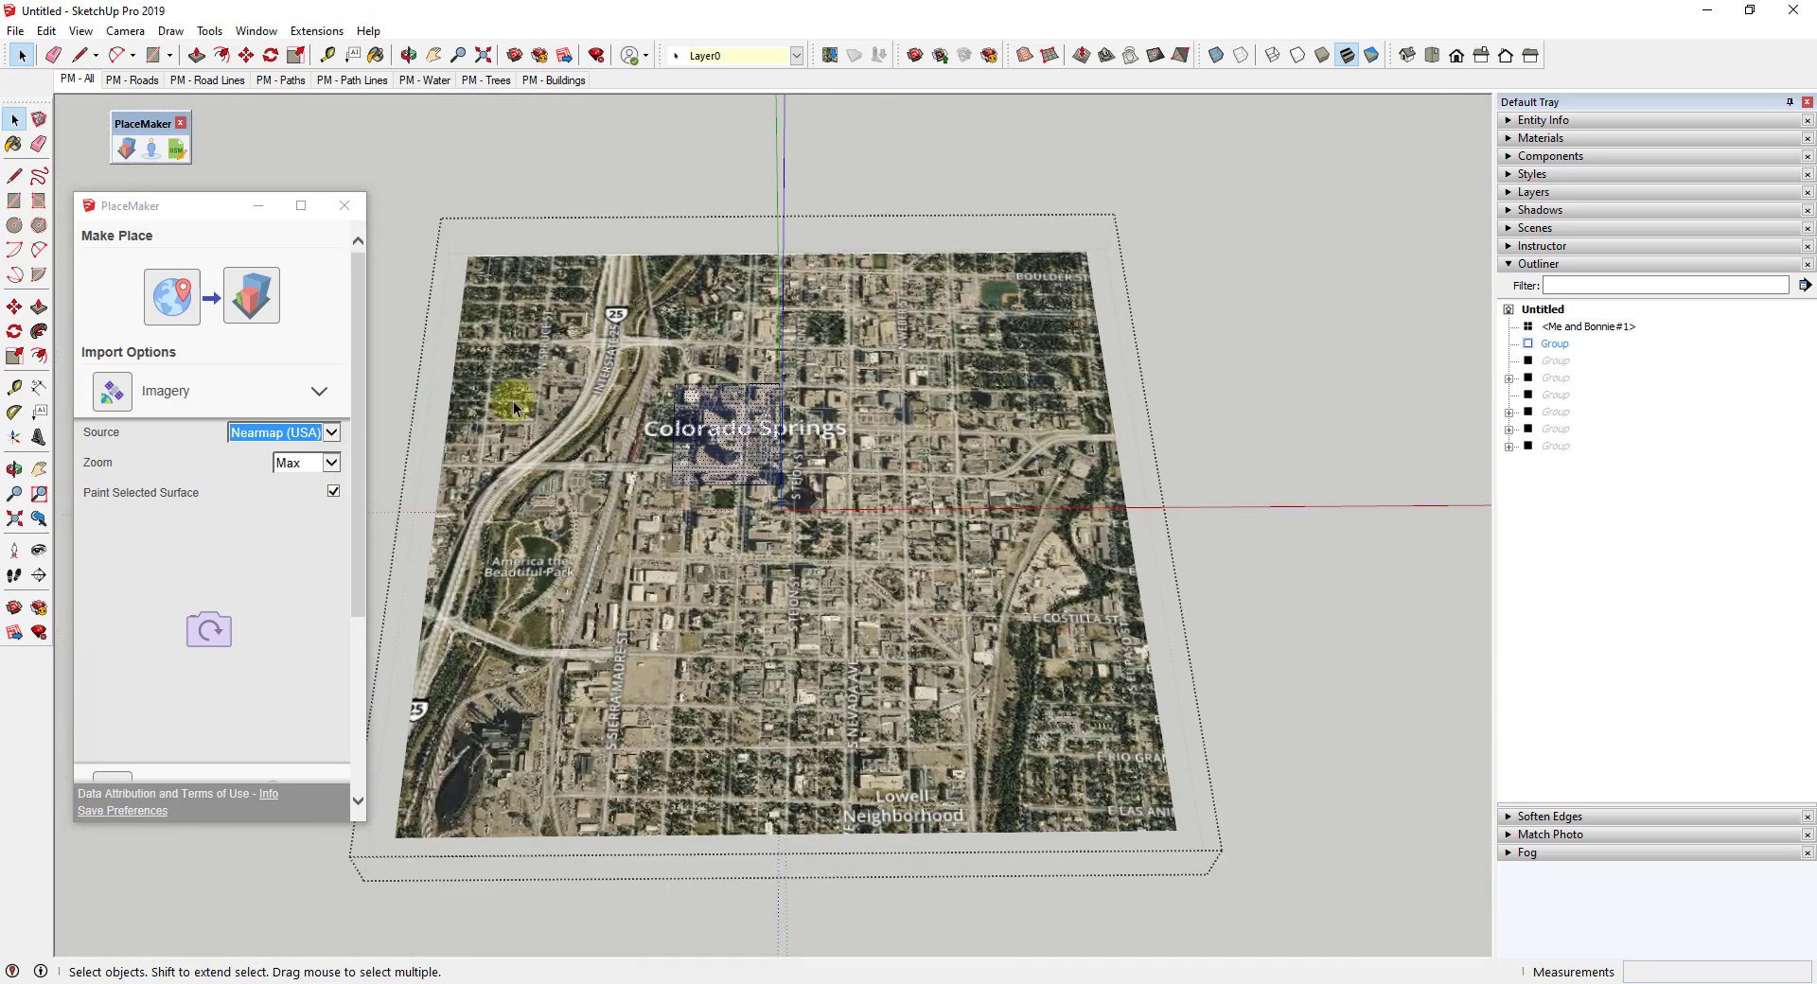
pyautogui.scroll(5, 681, 407)
pyautogui.scroll(2, 771, 521)
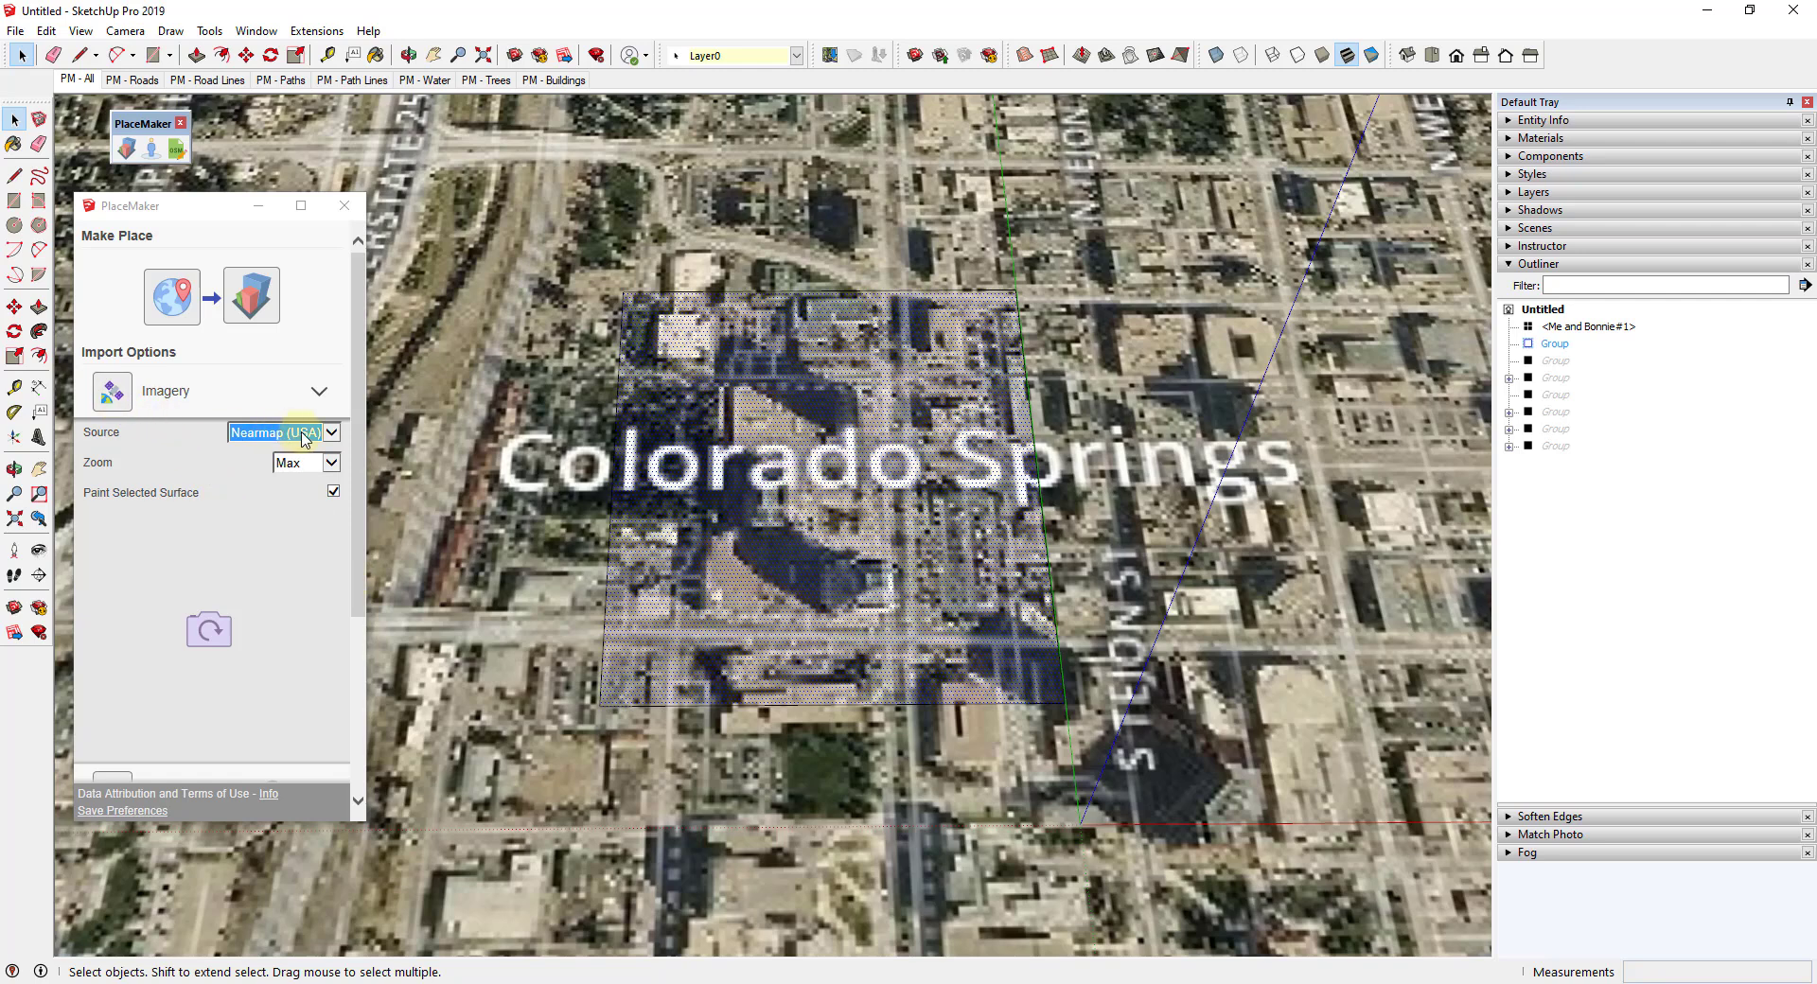
pyautogui.click(105, 399)
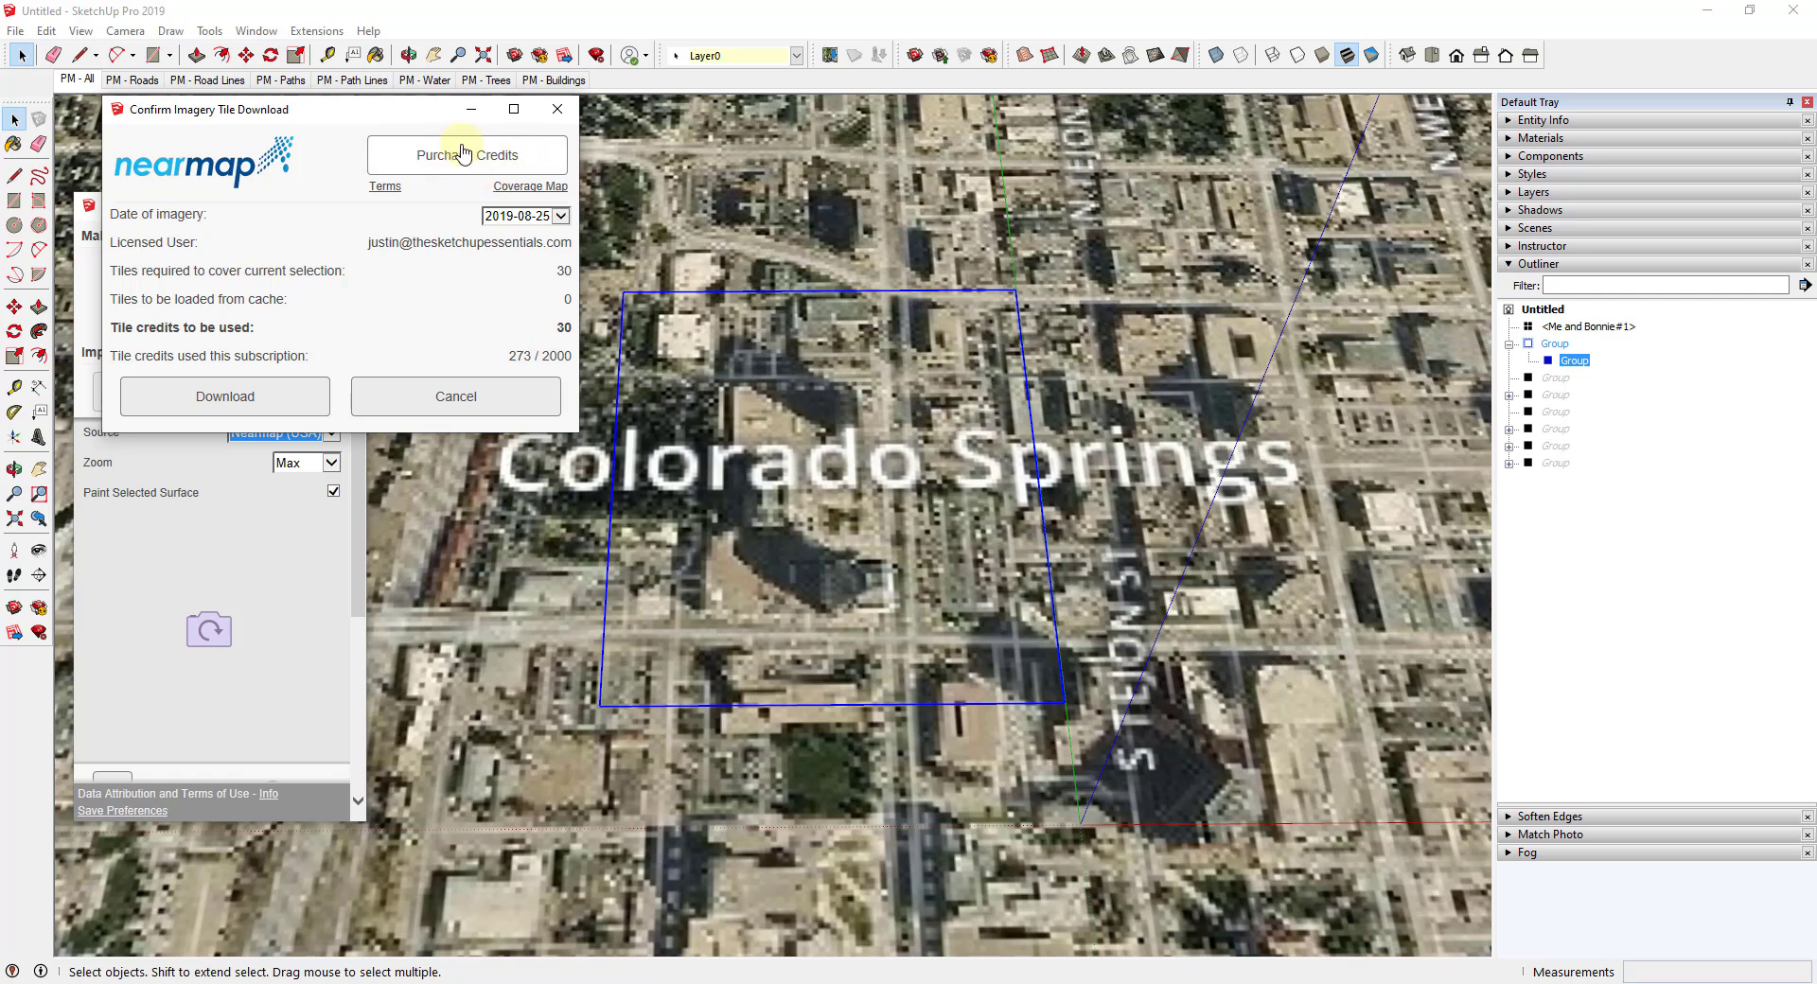
pyautogui.click(239, 404)
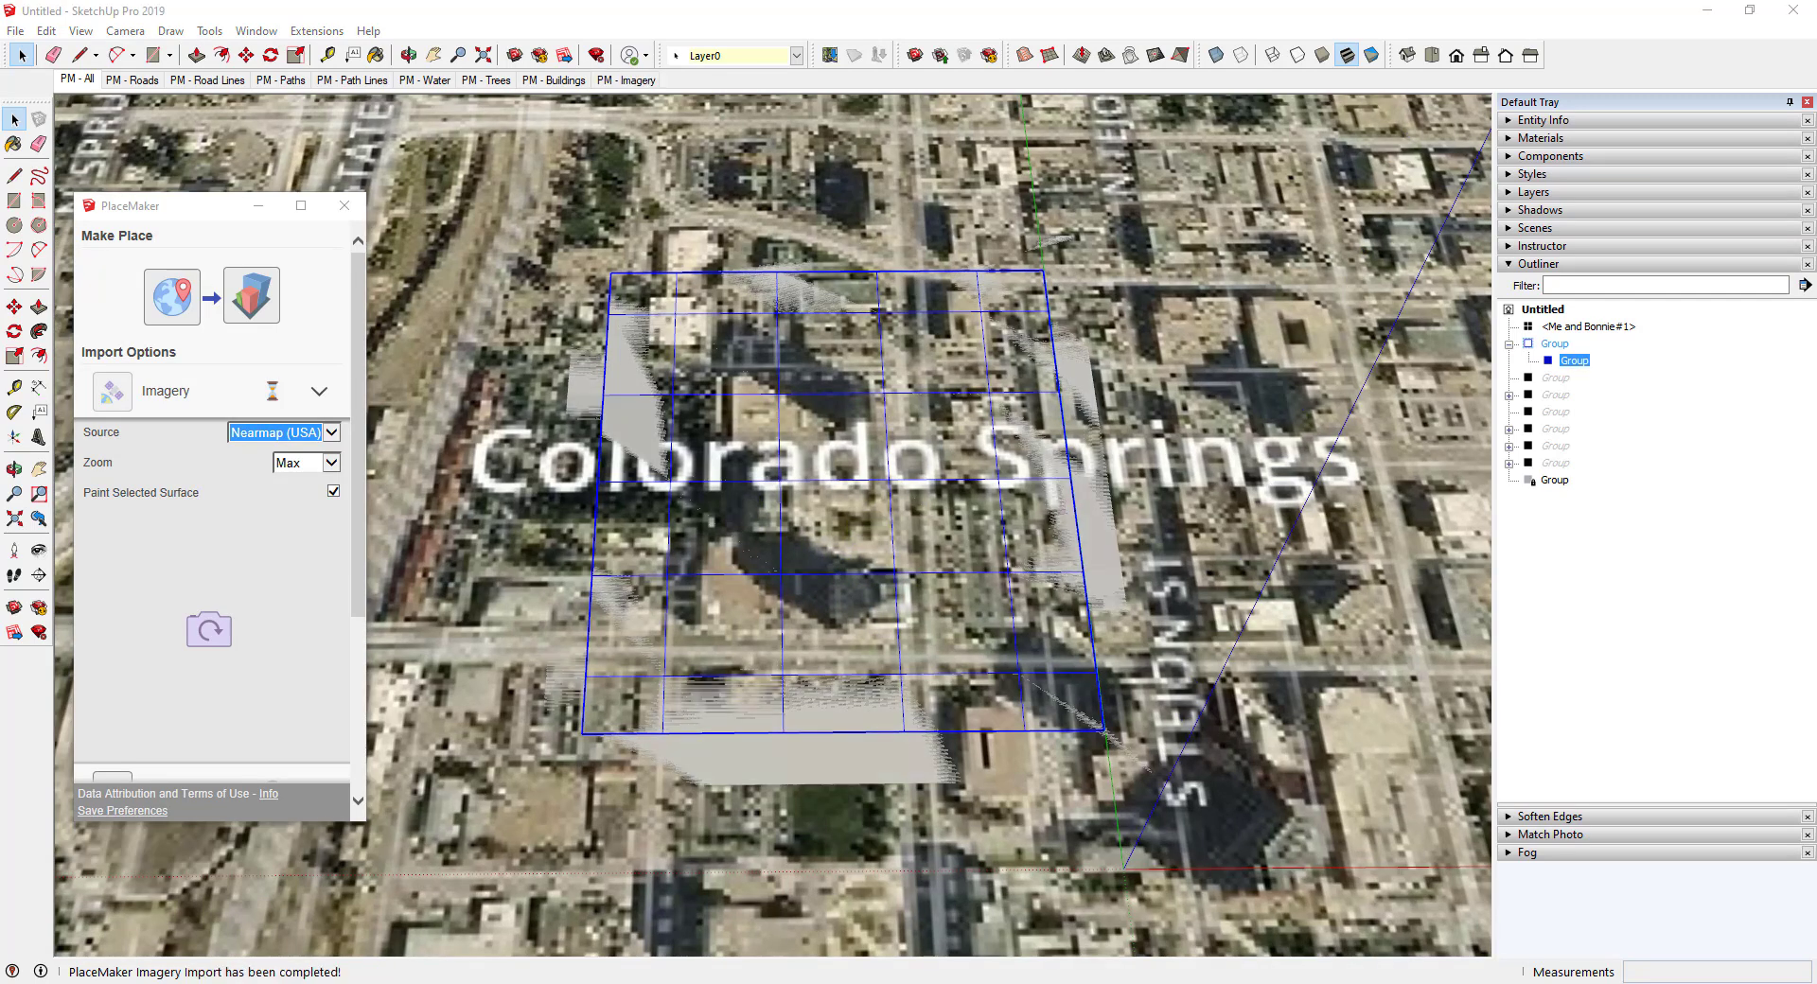
# Examine the Nearmap imagery around the plaza, street and parking lot, and compare its detail with the surrounding aerial image
pyautogui.scroll(4, 911, 473)
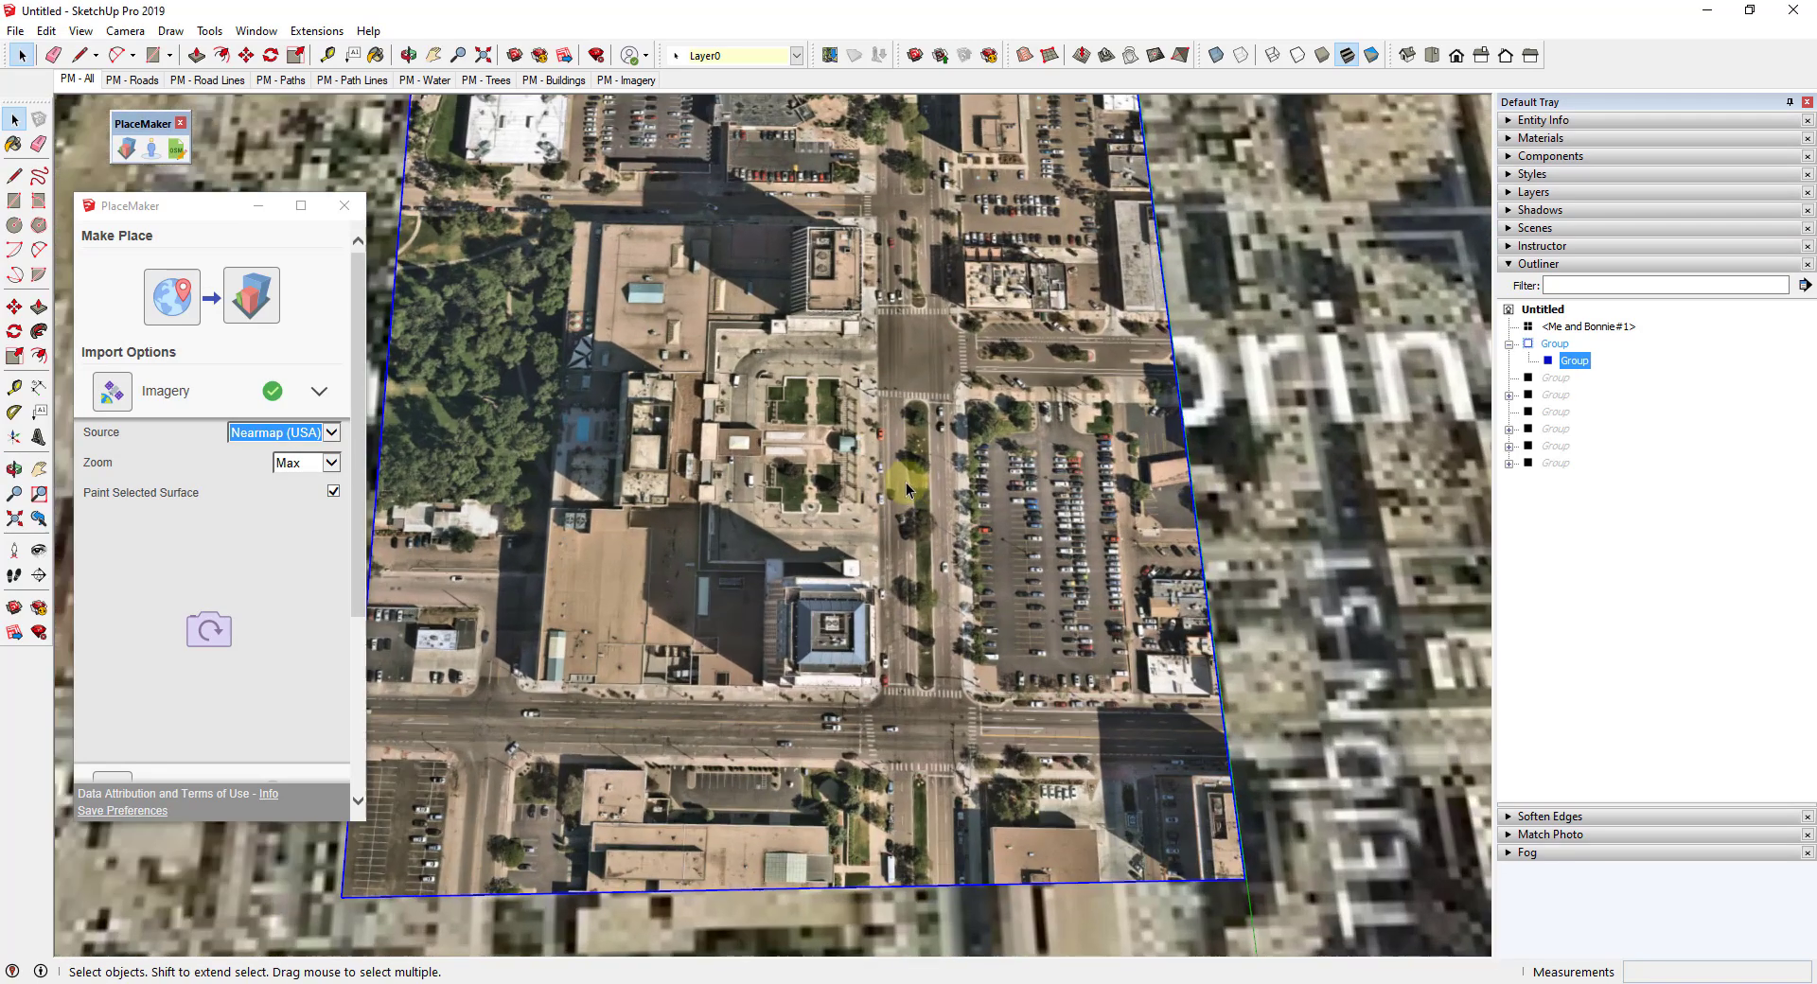
pyautogui.scroll(8, 907, 489)
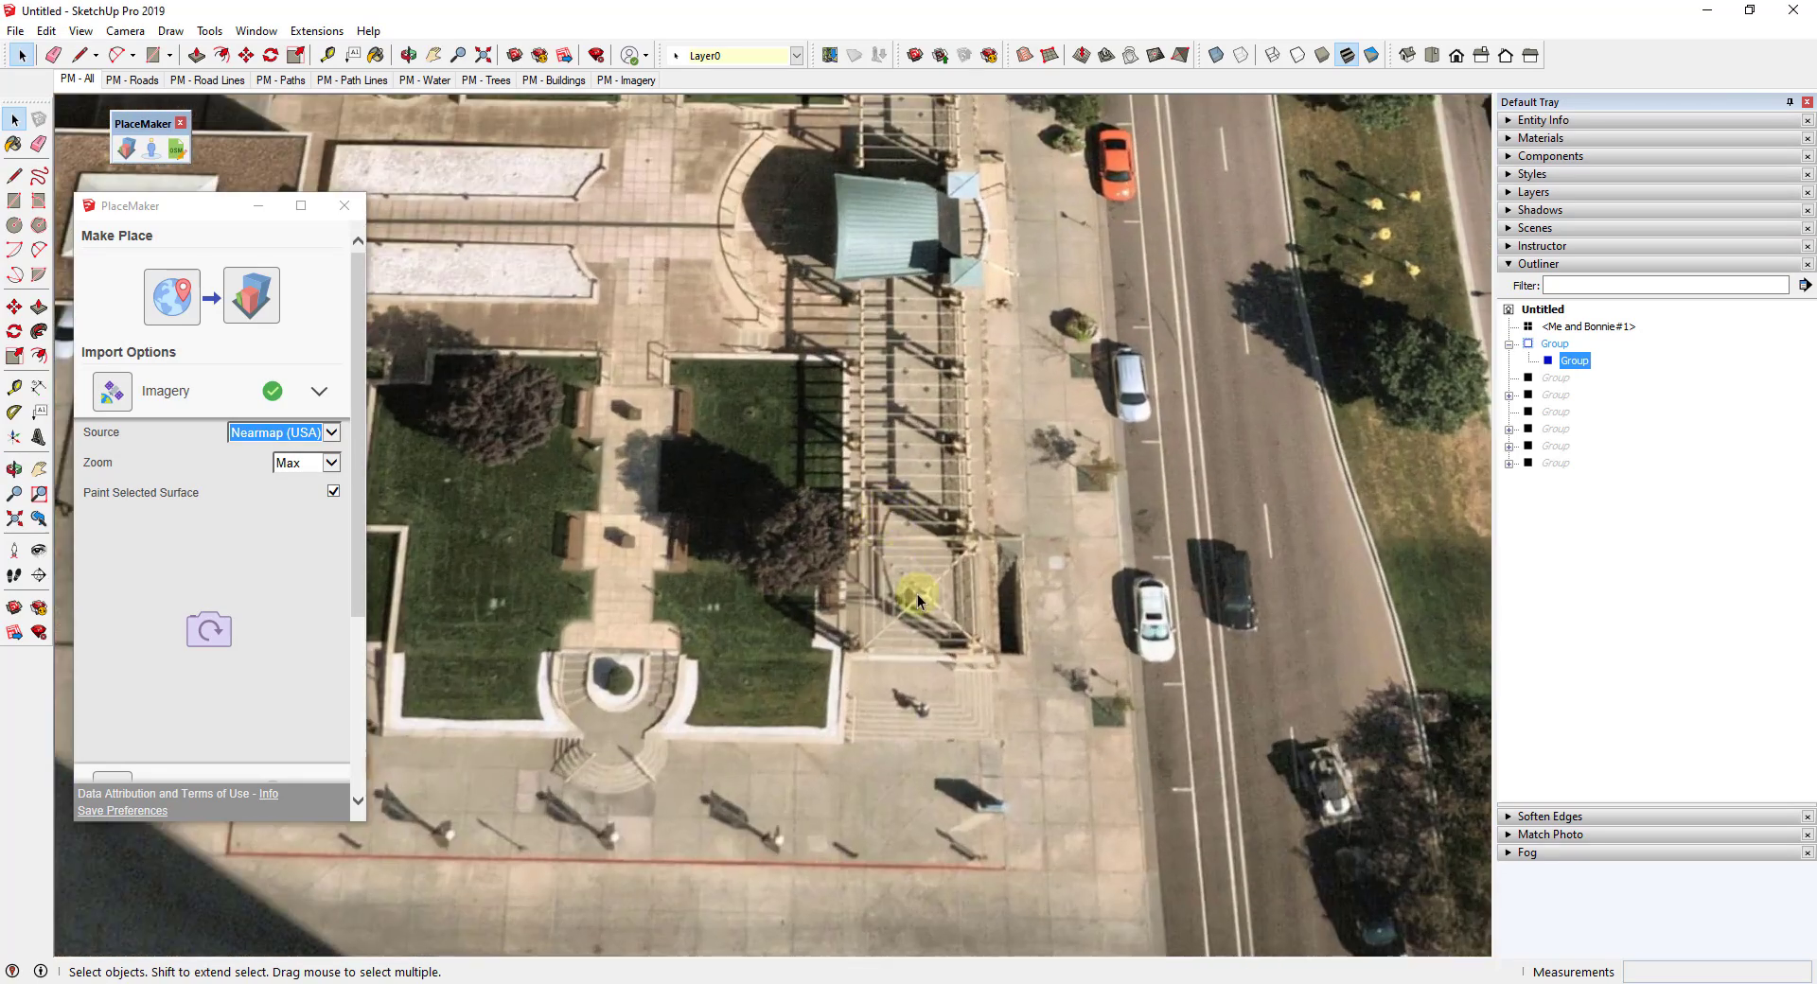
pyautogui.scroll(-3, 703, 684)
pyautogui.scroll(-2, 717, 626)
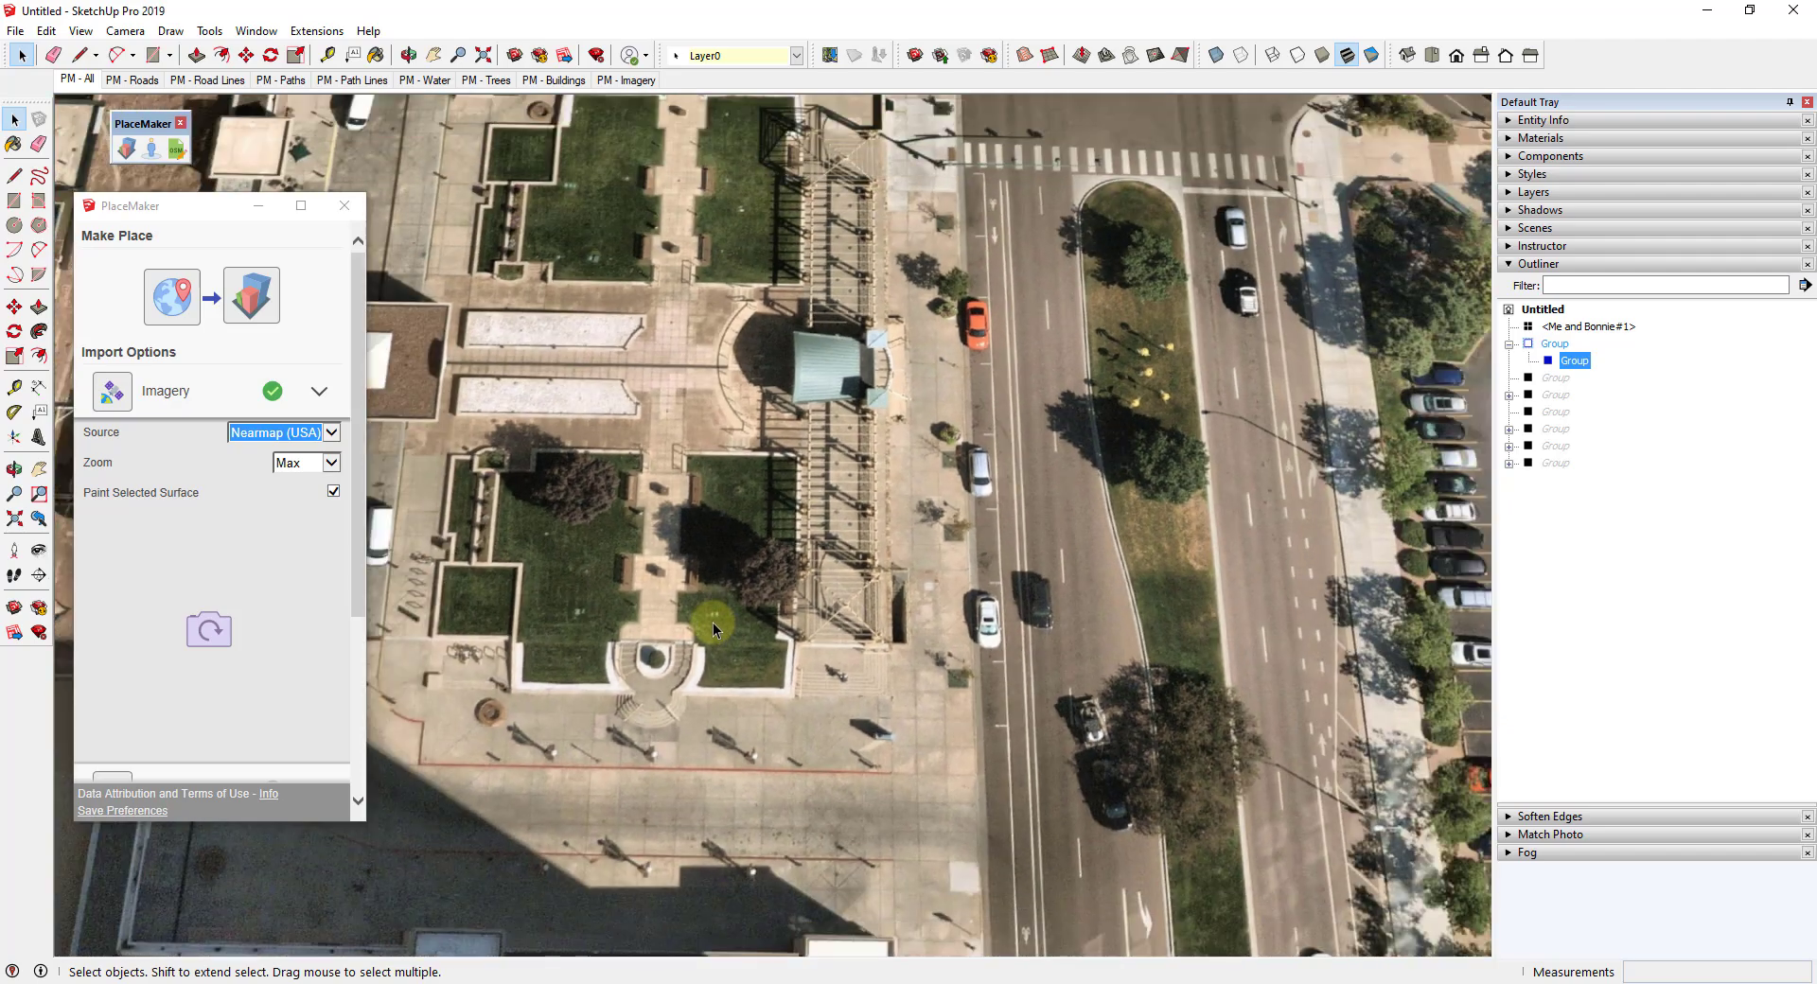
pyautogui.scroll(-2, 713, 621)
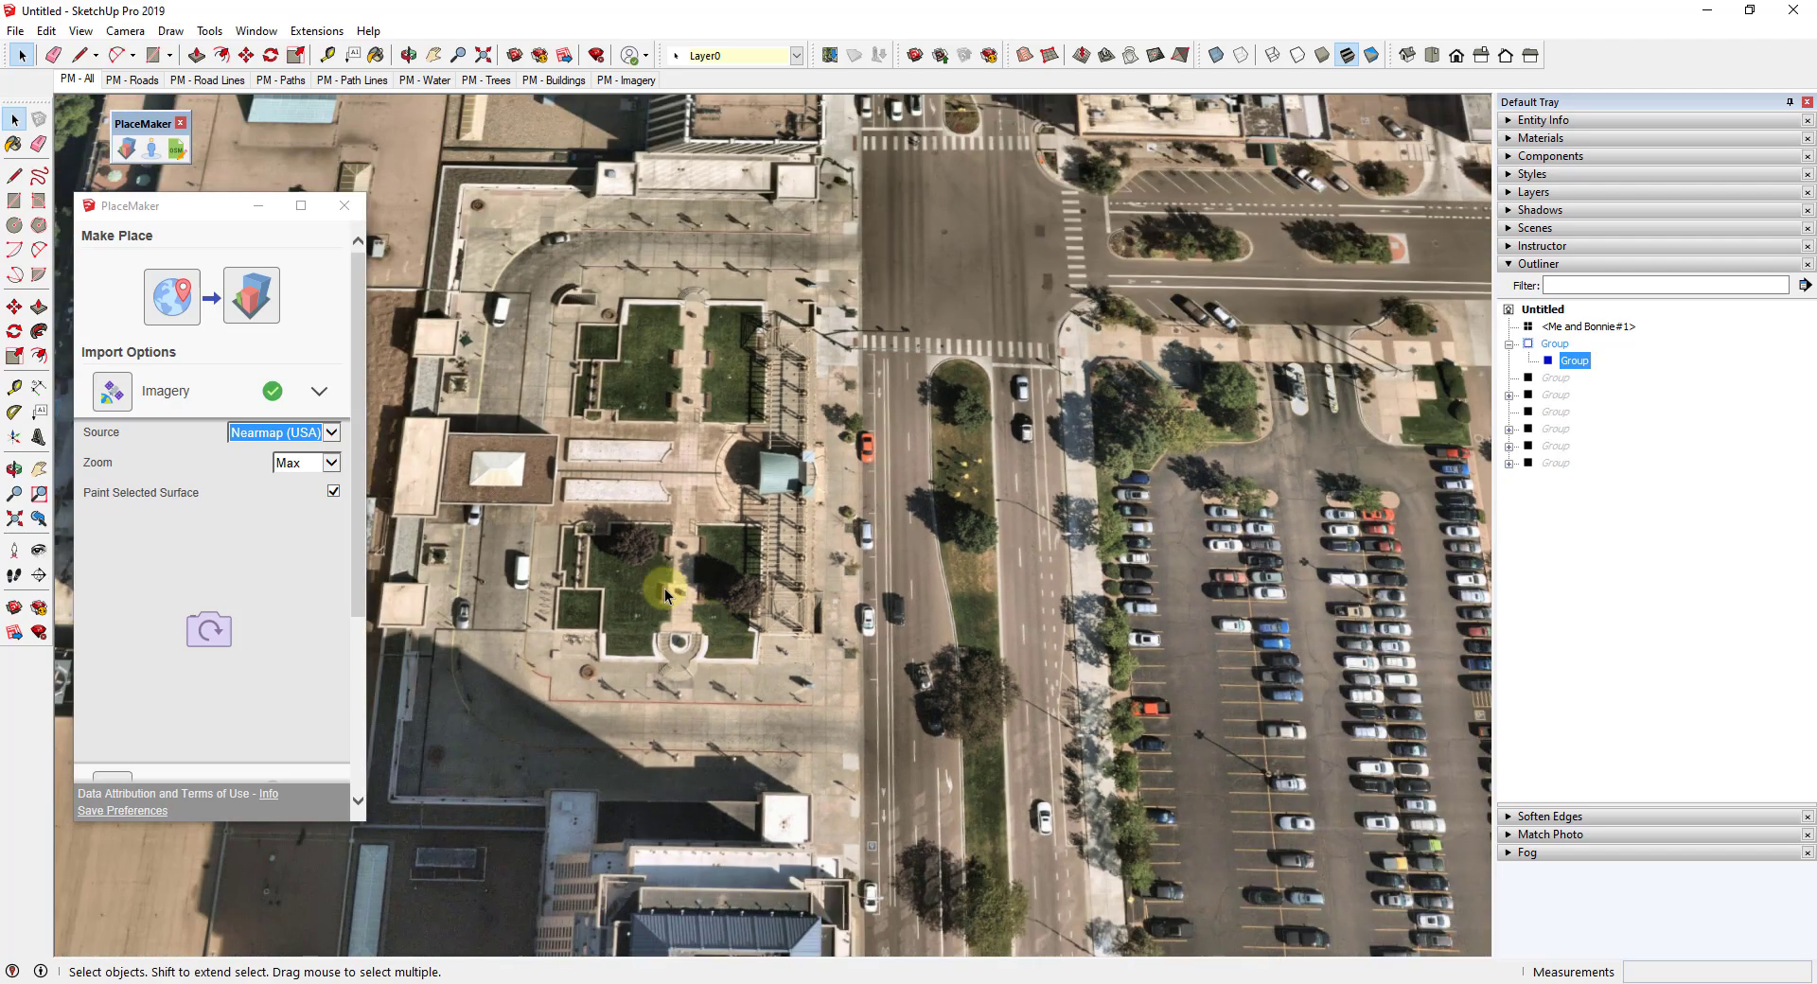
pyautogui.scroll(-2, 1174, 492)
pyautogui.scroll(2, 1372, 492)
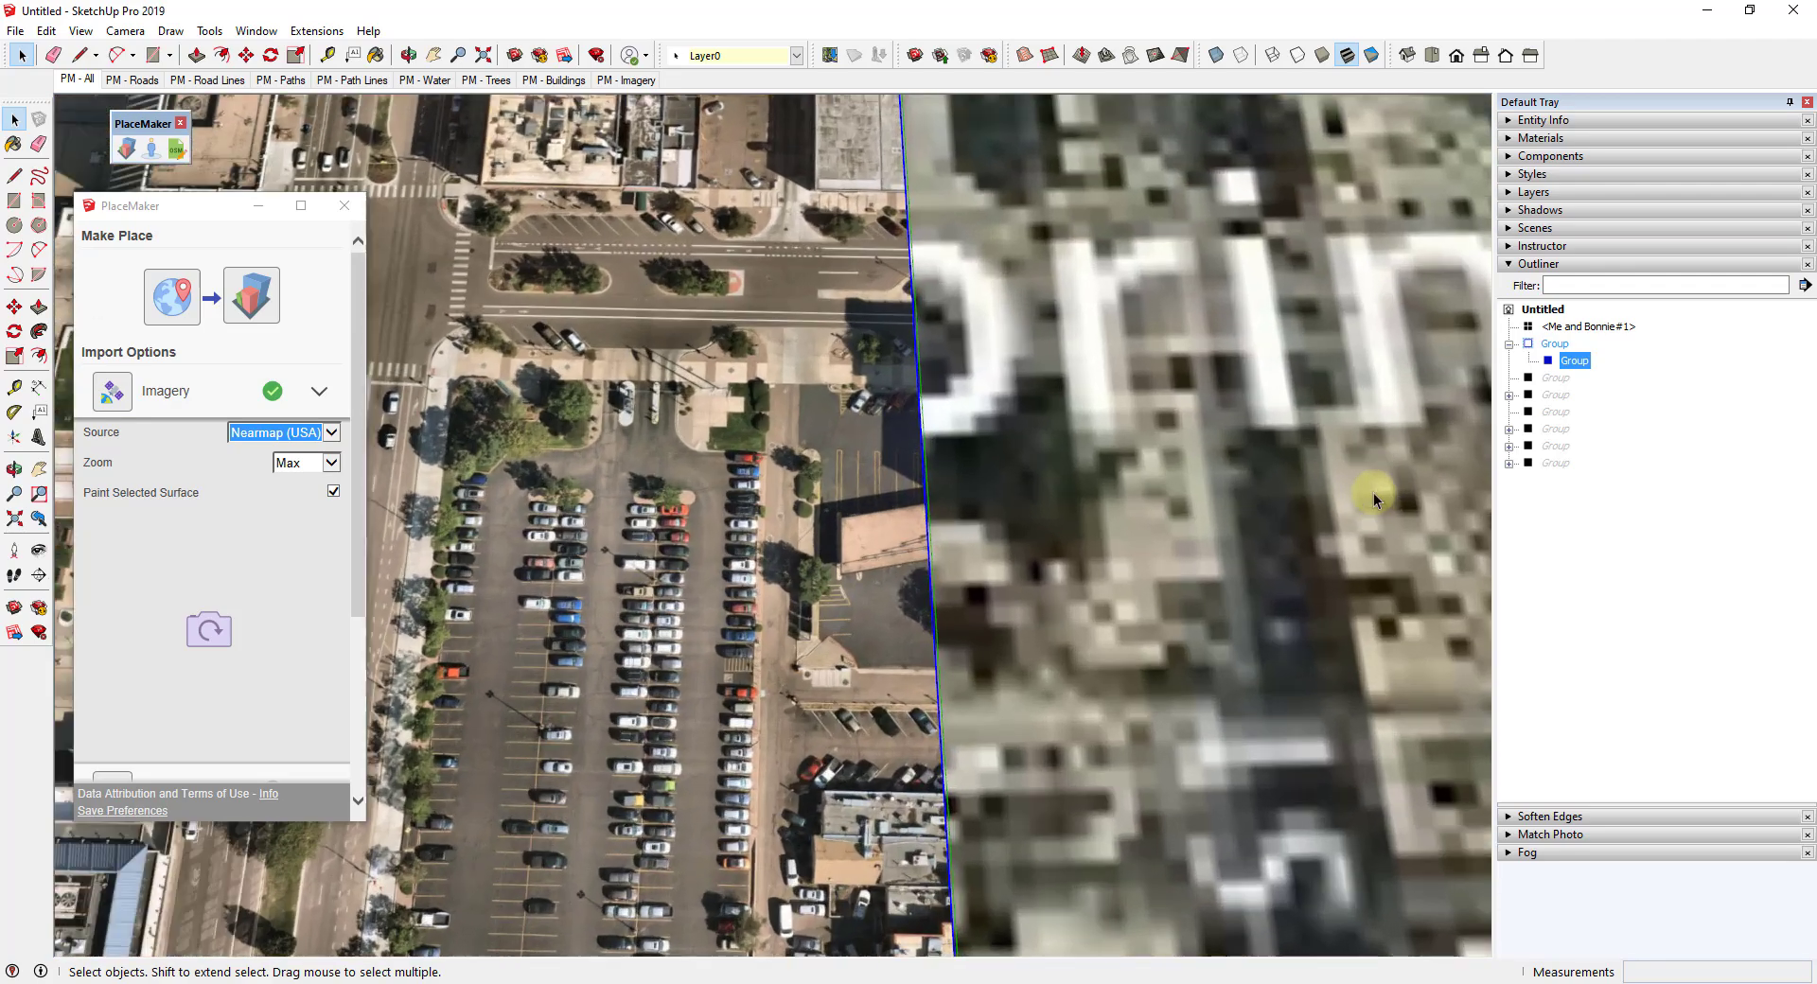
pyautogui.scroll(2, 937, 467)
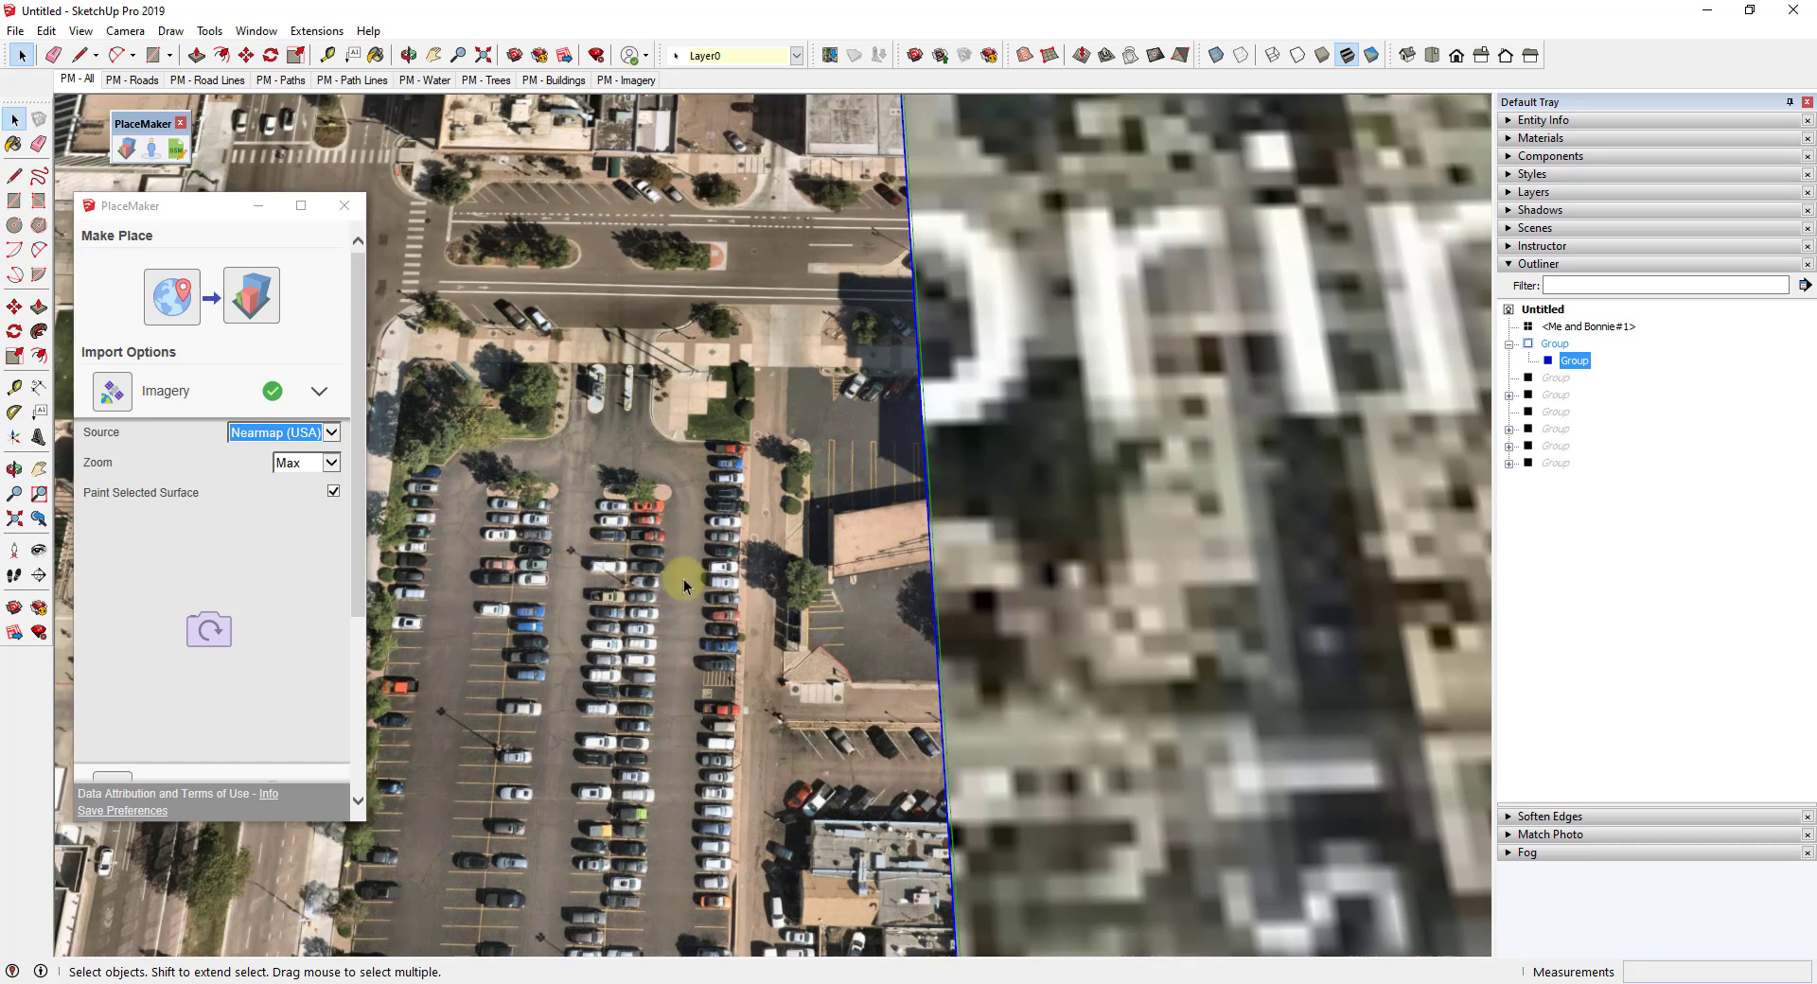
pyautogui.scroll(-4, 1136, 525)
pyautogui.scroll(2, 1022, 535)
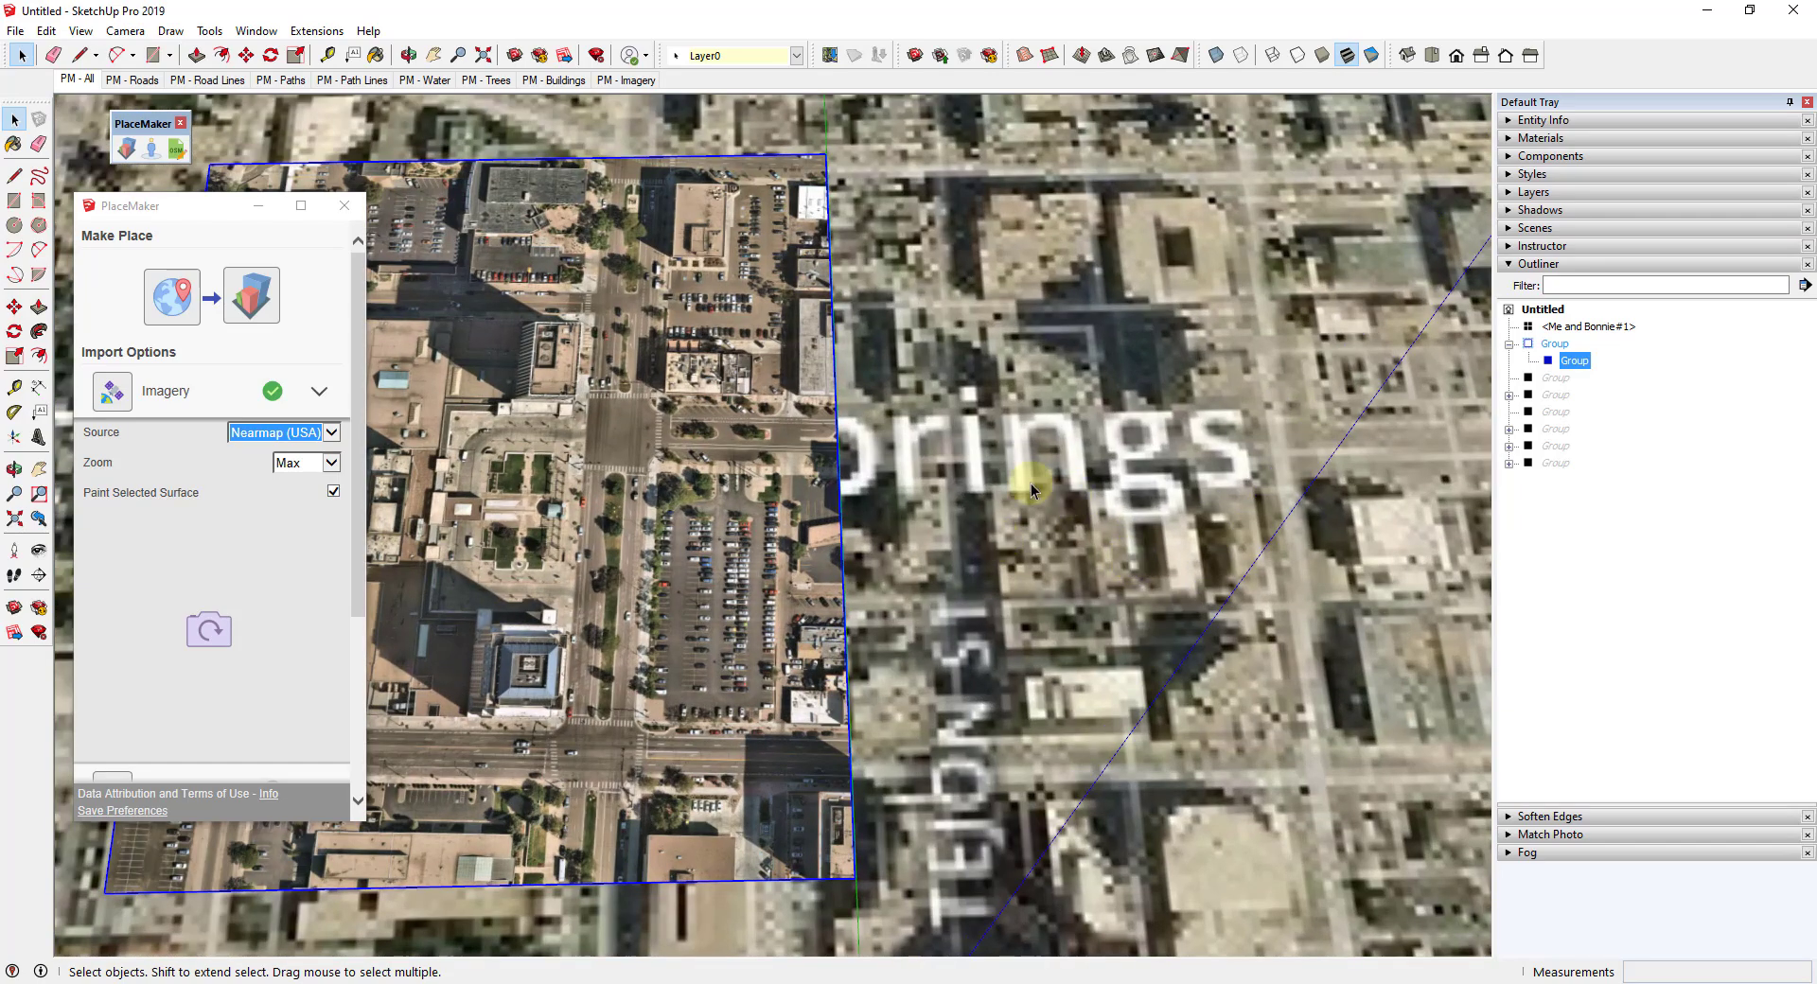
pyautogui.scroll(-2, 1030, 483)
pyautogui.scroll(6, 745, 532)
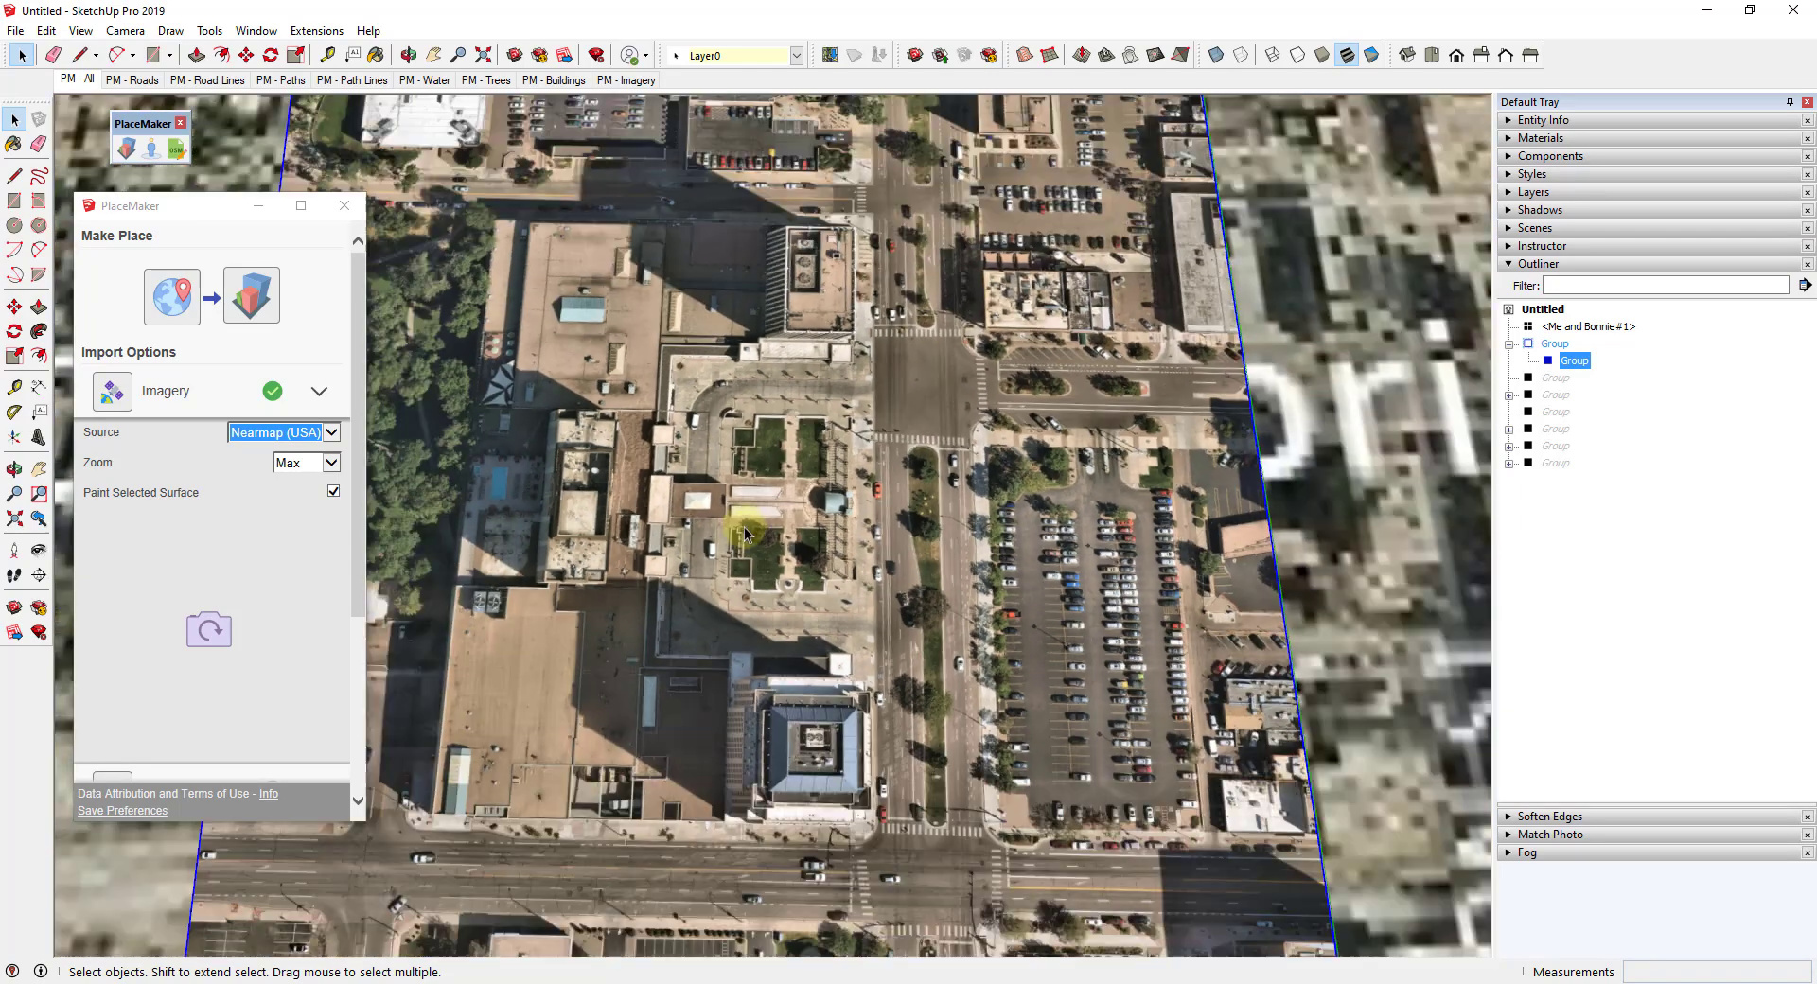
# Leave the imagery group, select all the hidden road, tree and building groups in the Outliner and unhide them
pyautogui.scroll(-3, 744, 533)
pyautogui.click(1563, 380)
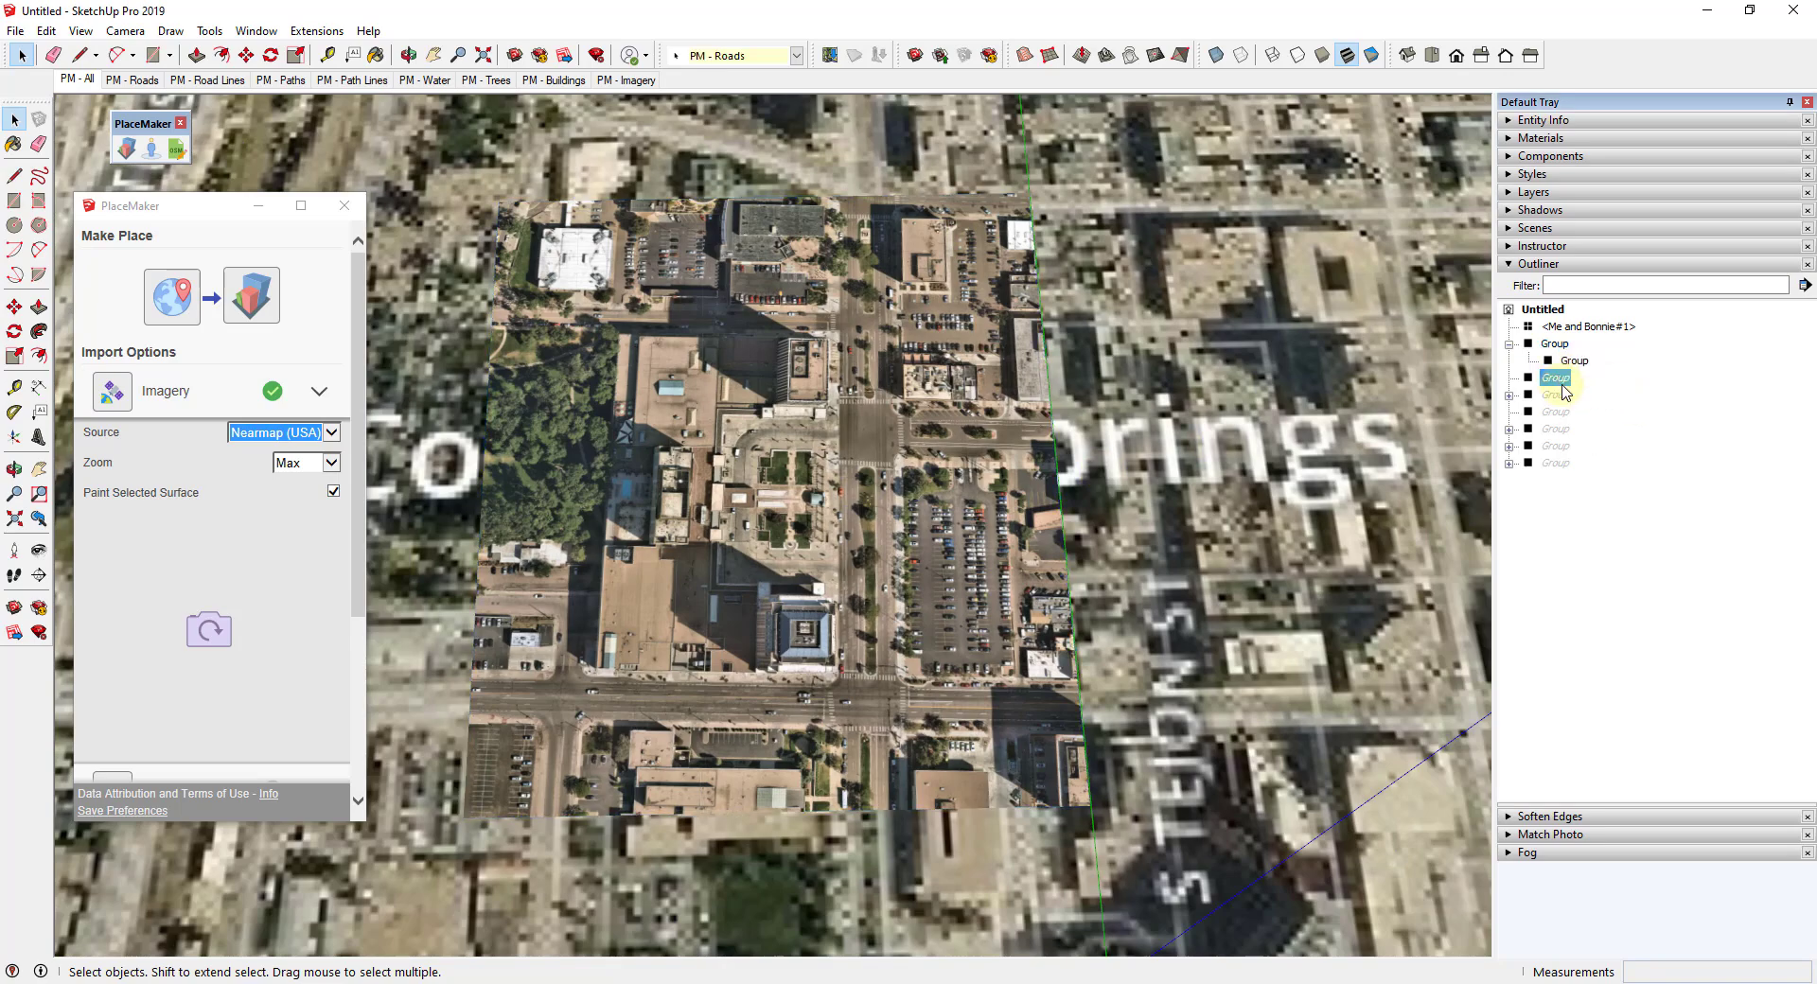
pyautogui.keyDown('shift'); pyautogui.click(1564, 467); pyautogui.keyUp('shift')
pyautogui.rightClick(1559, 463)
pyautogui.click(1589, 515)
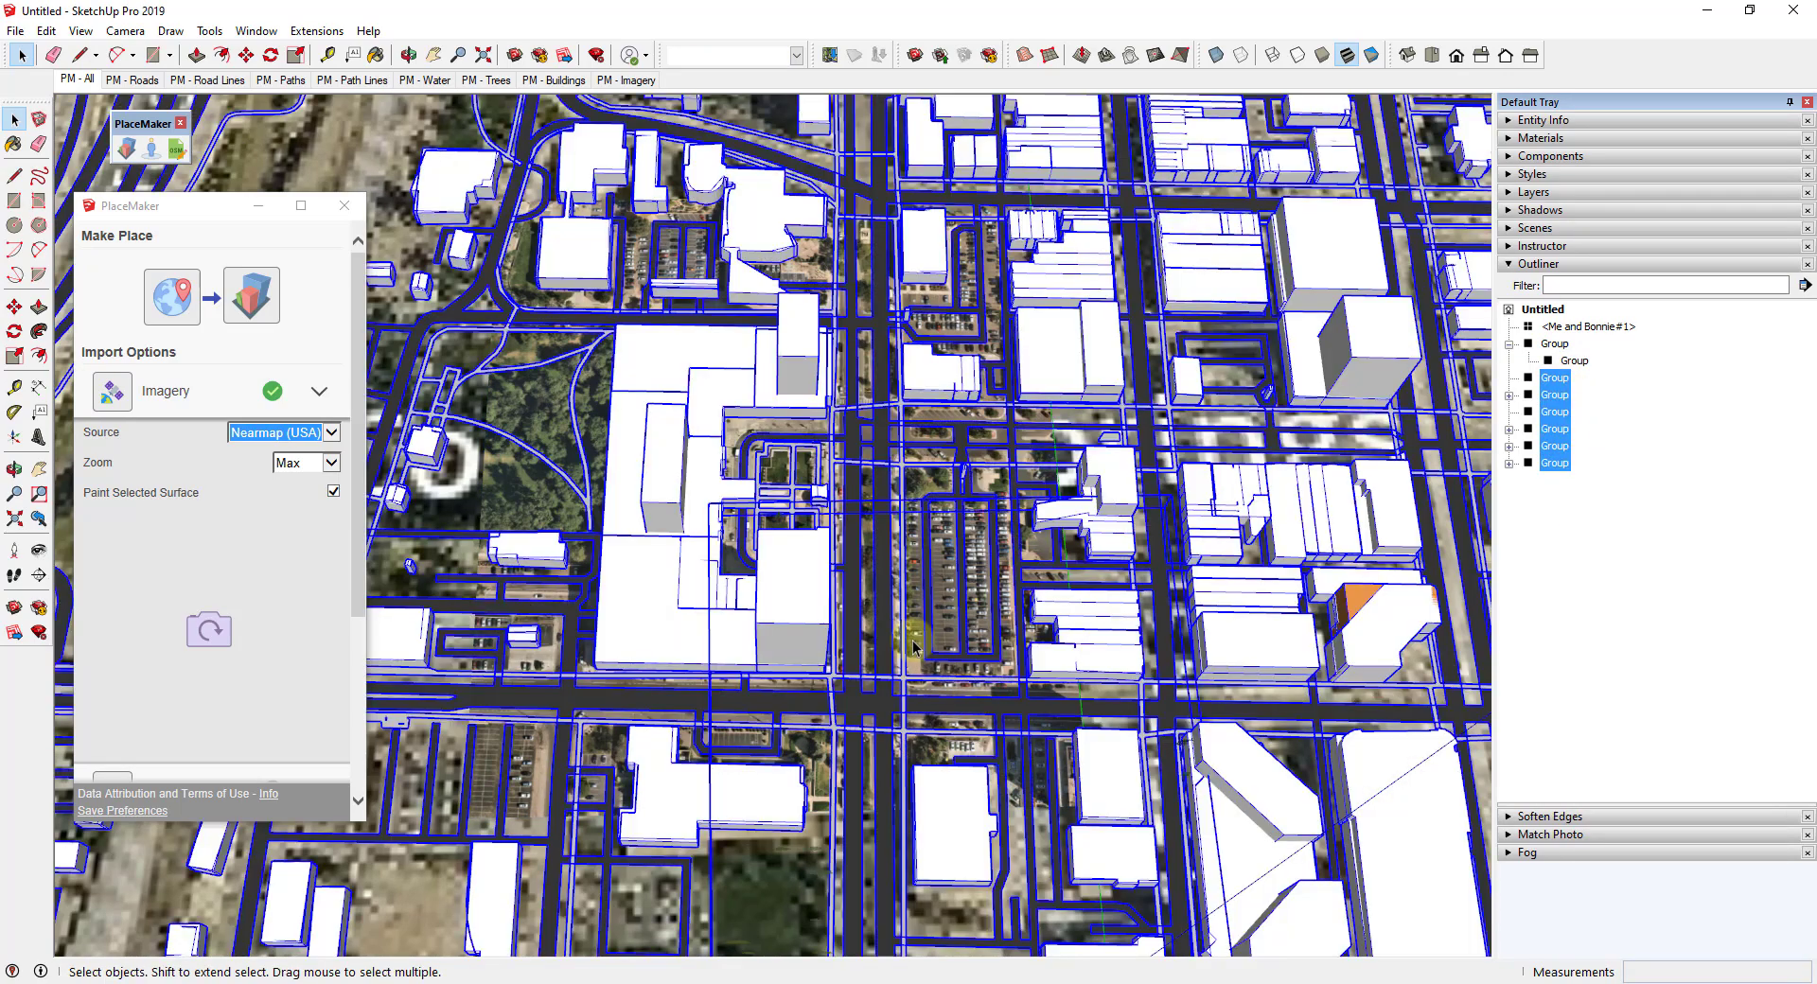
# Examine the plaza, street and parking lot at close range with the buildings and roads over the Nearmap imagery
pyautogui.moveTo(821, 560); pyautogui.dragTo(597, 502, button='middle')
pyautogui.scroll(10, 596, 501)
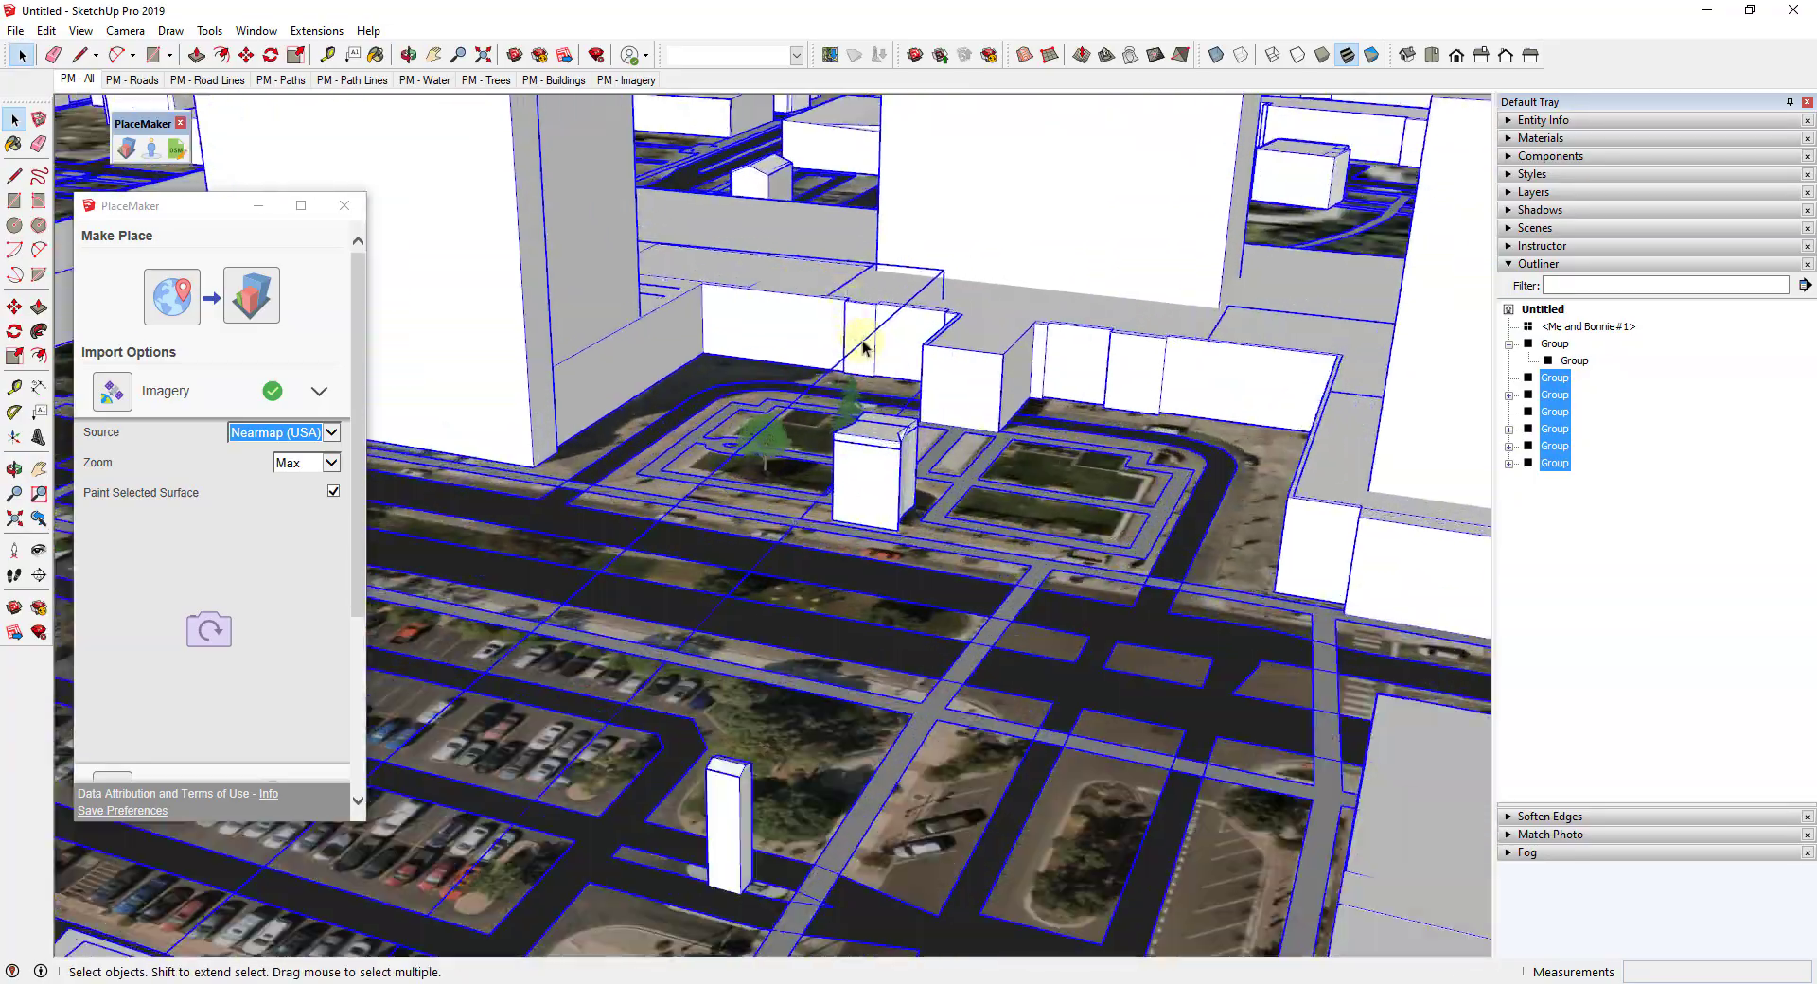
pyautogui.moveTo(859, 344); pyautogui.dragTo(1325, 738, button='middle')
pyautogui.scroll(5, 946, 738)
pyautogui.scroll(-5, 946, 738)
pyautogui.scroll(10, 1067, 771)
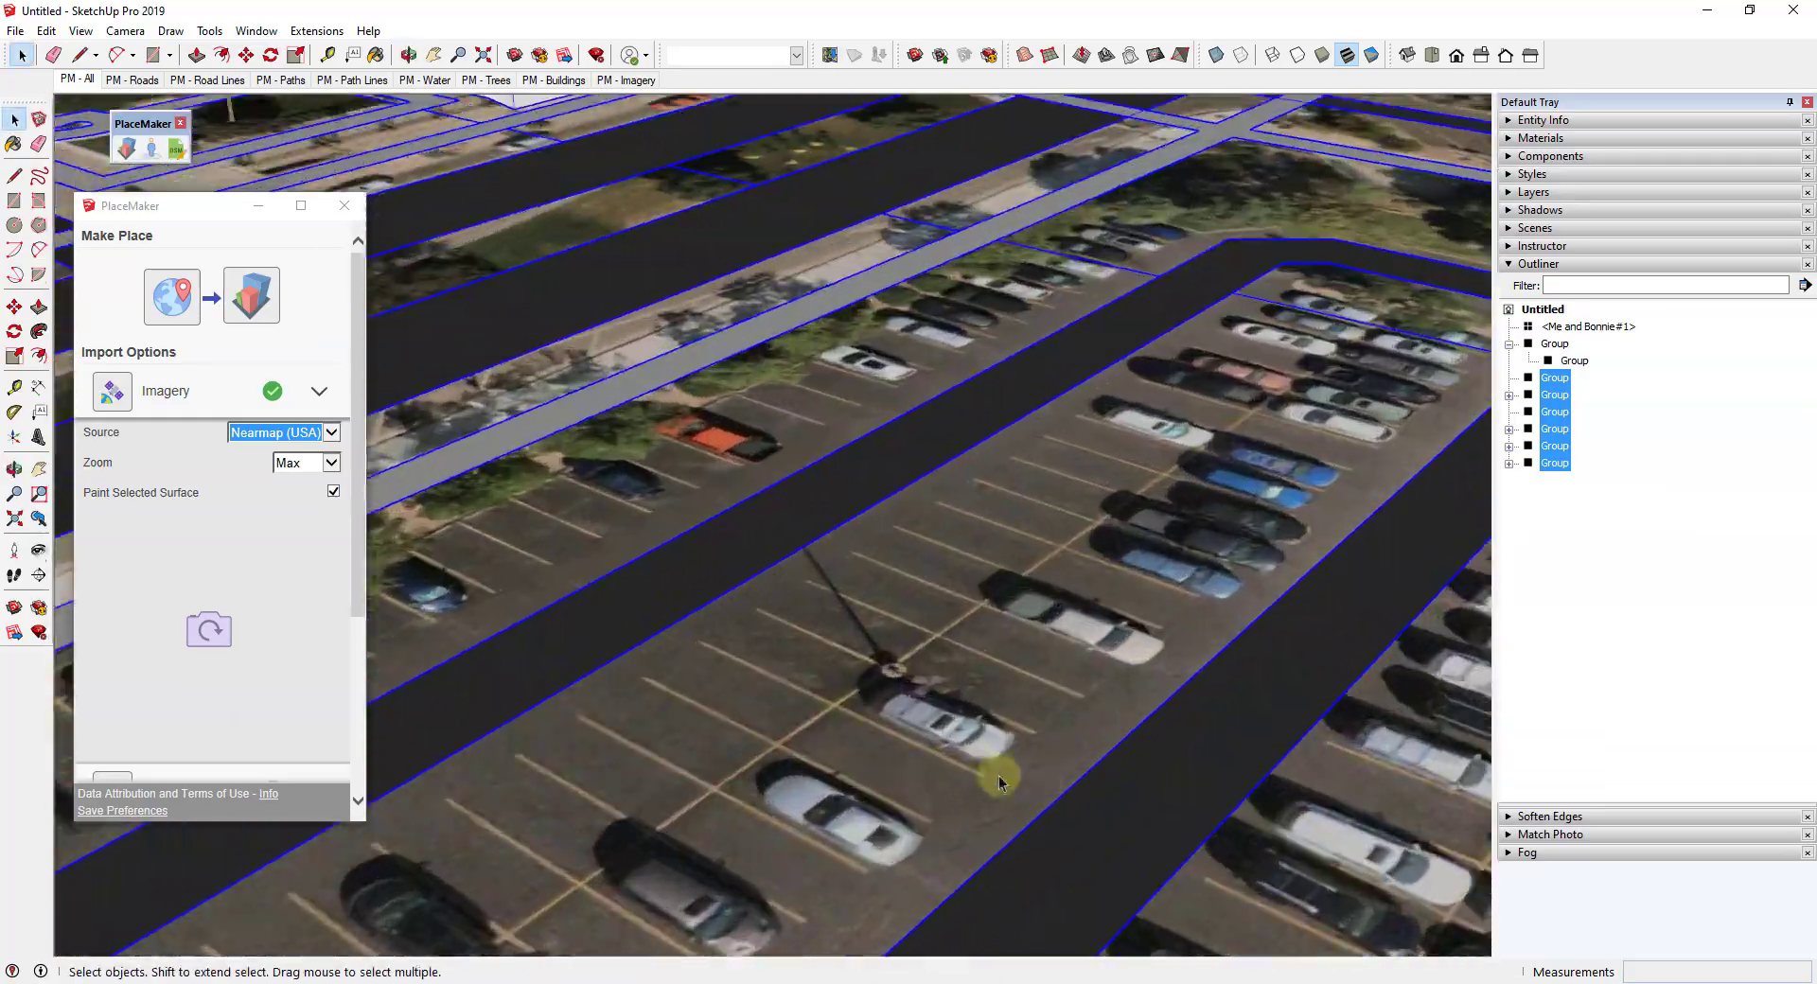
pyautogui.scroll(-10, 968, 766)
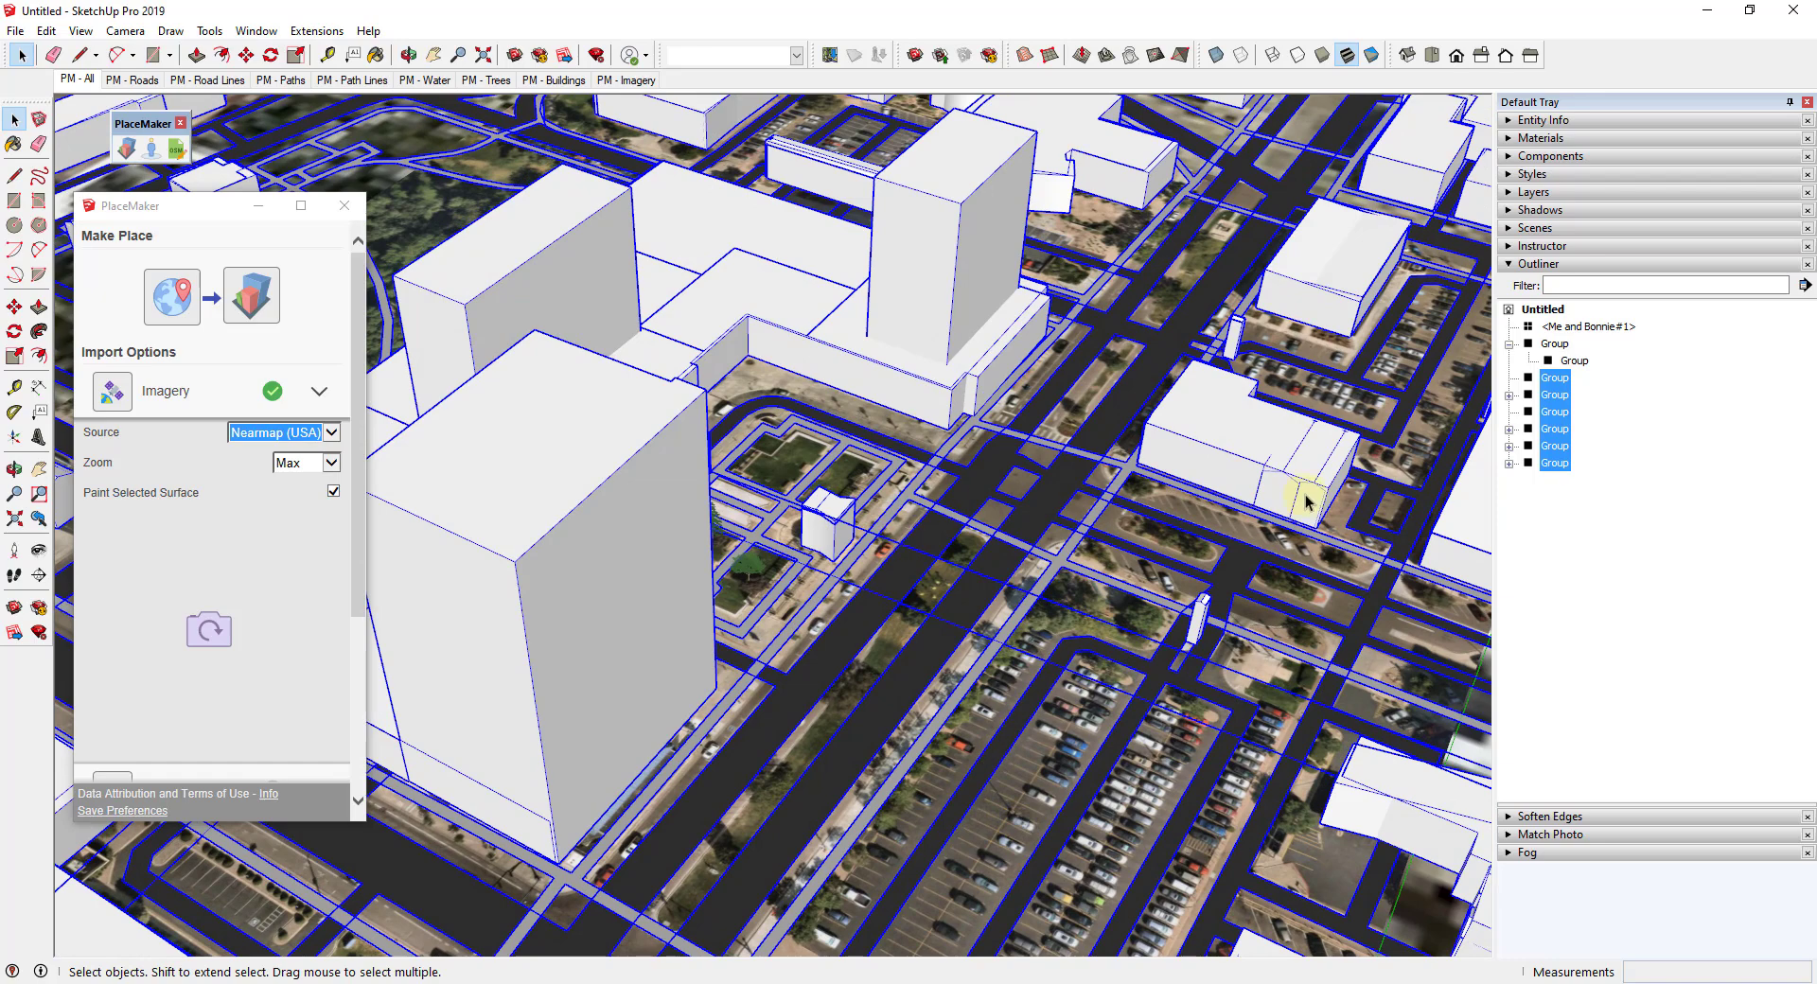
# Hide the selected road, tree and building groups again
pyautogui.rightClick(1556, 380)
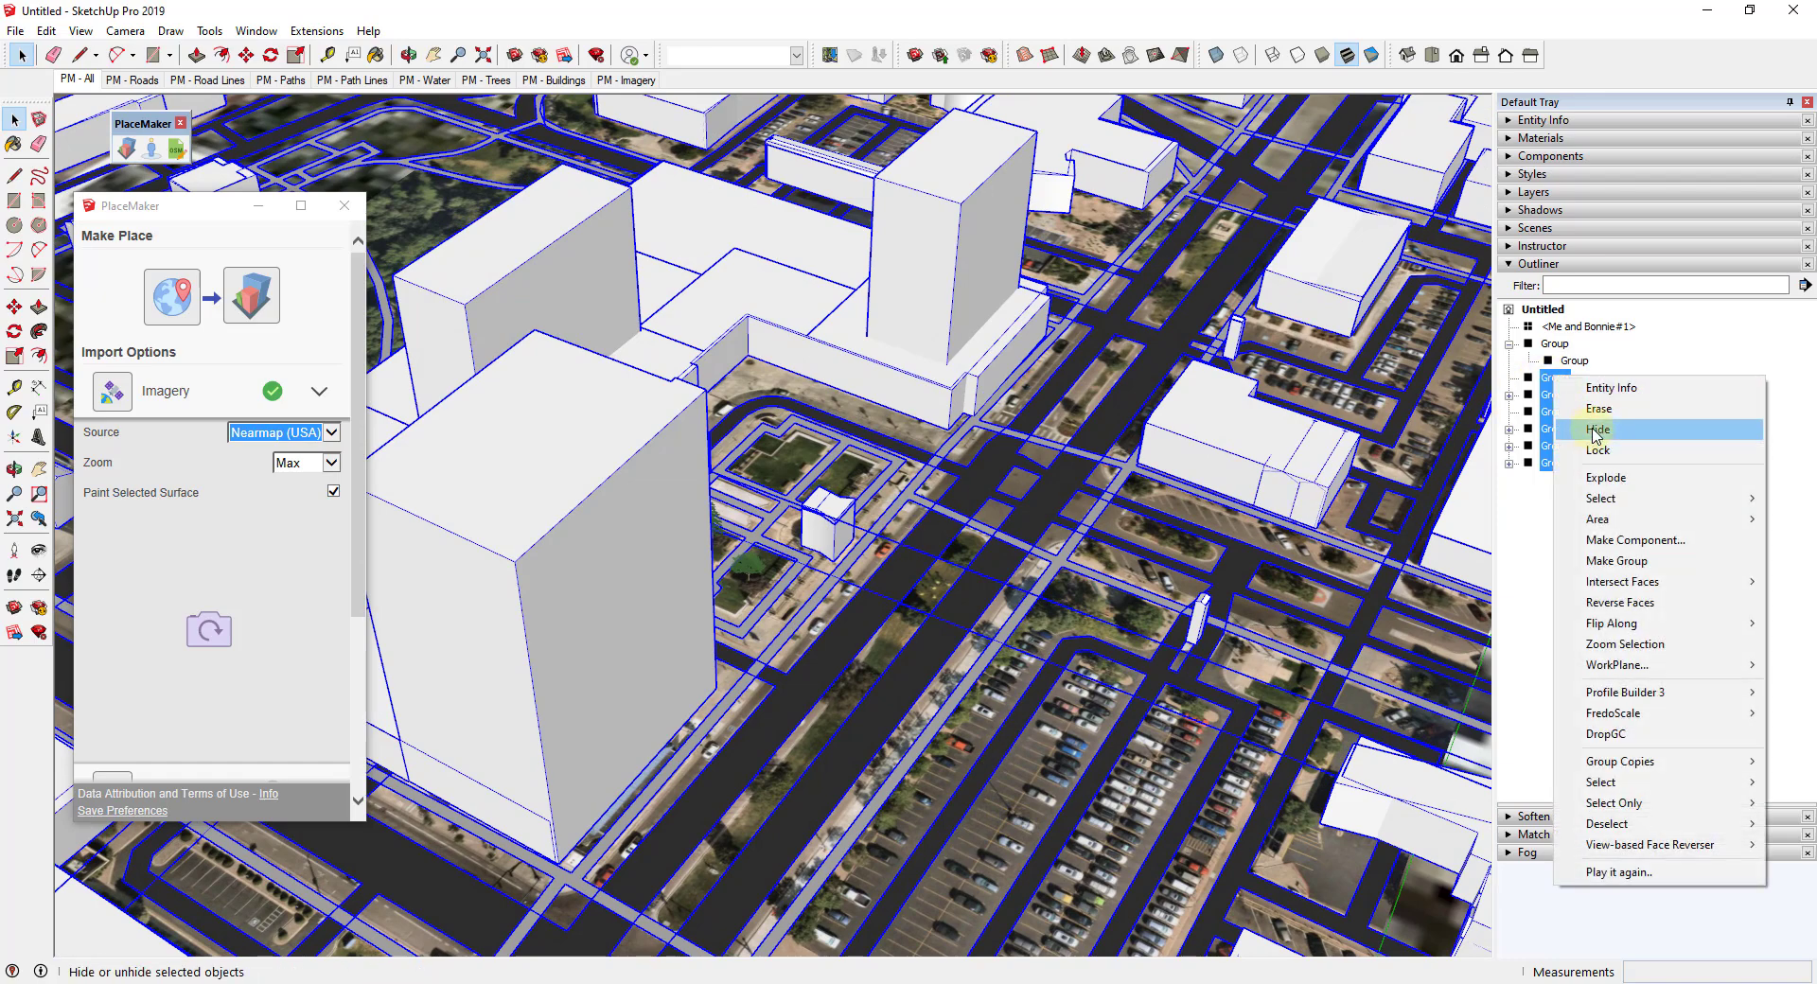
pyautogui.click(1599, 431)
pyautogui.scroll(-5, 965, 566)
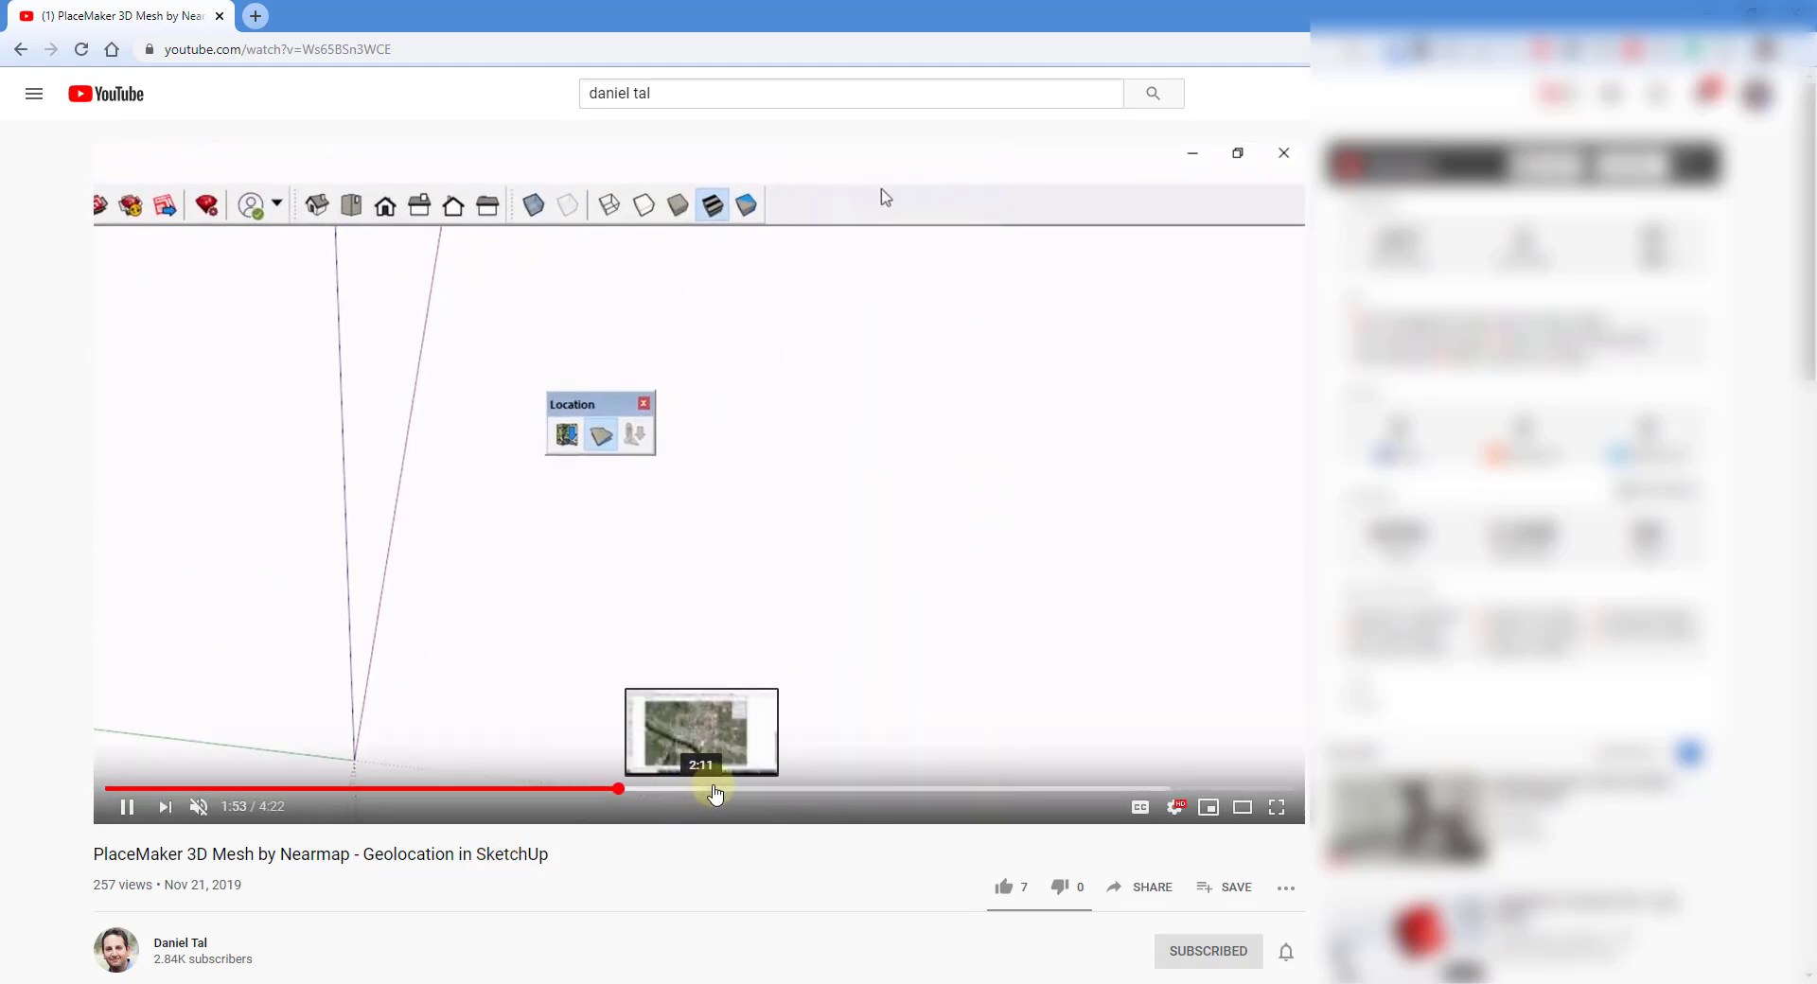
# Skip forward in the YouTube video on PlaceMaker 3D Mesh by Nearmap to the Austin 3D mesh at about 3:35
pyautogui.click(819, 789)
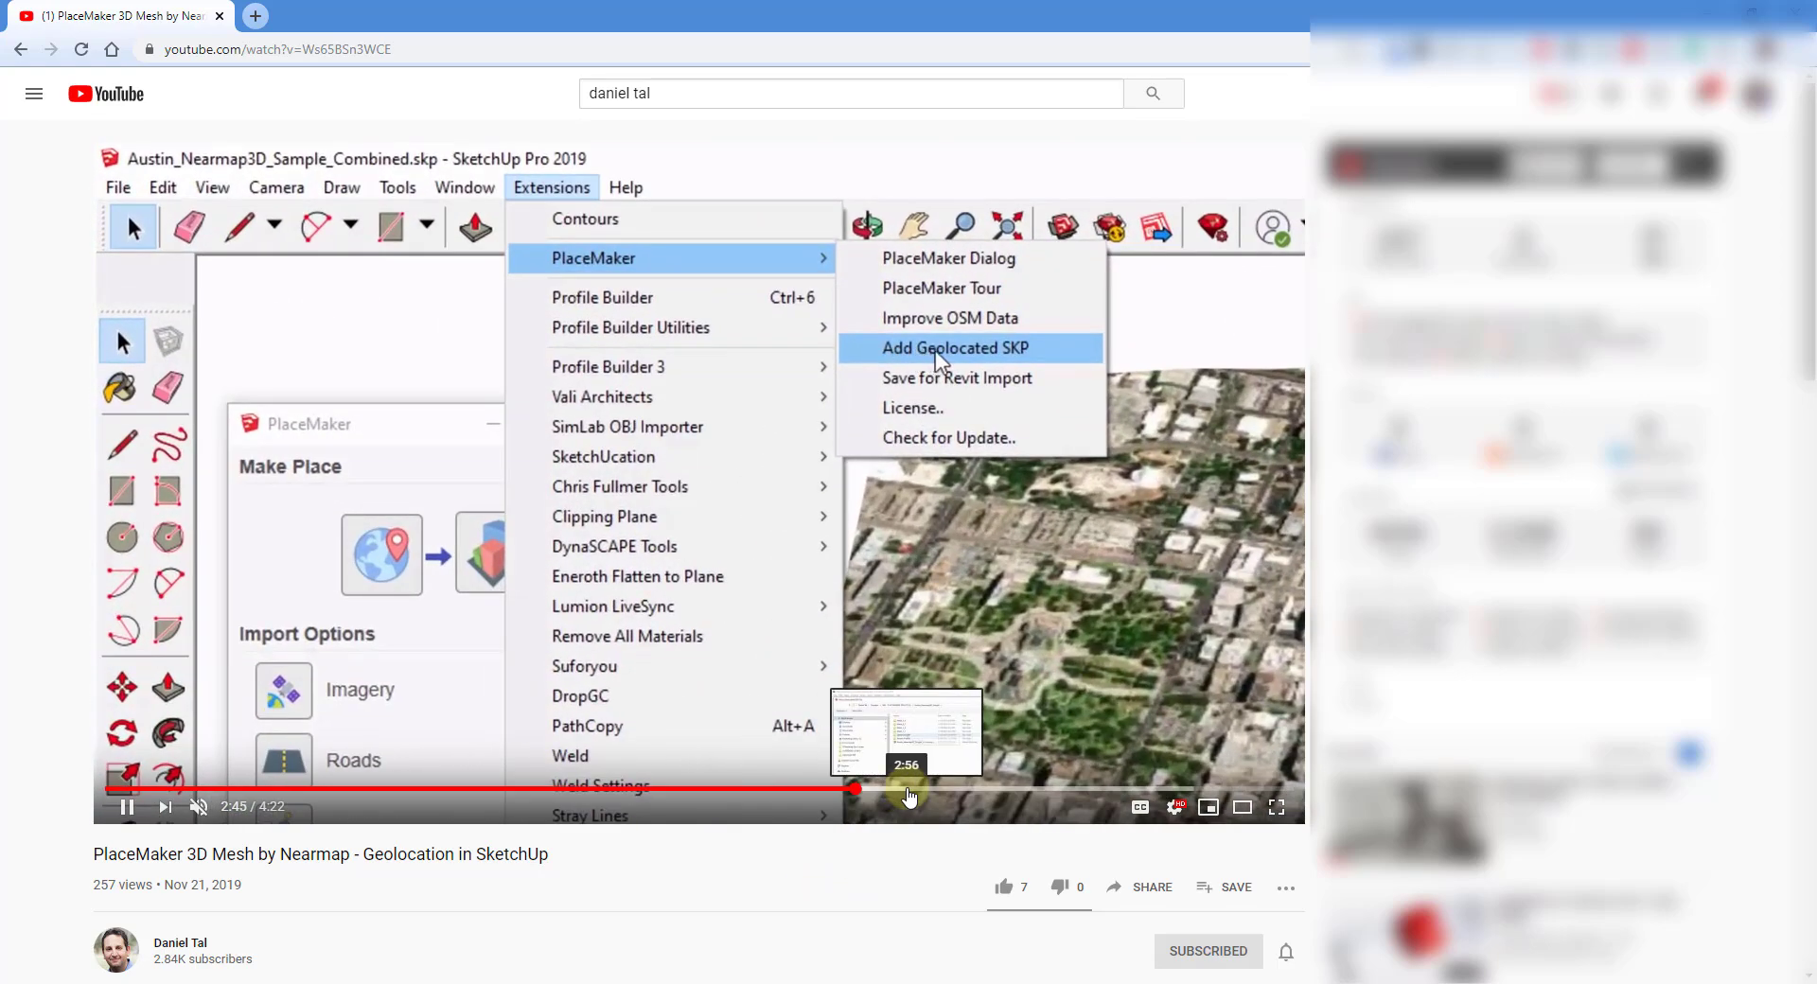
pyautogui.click(1083, 788)
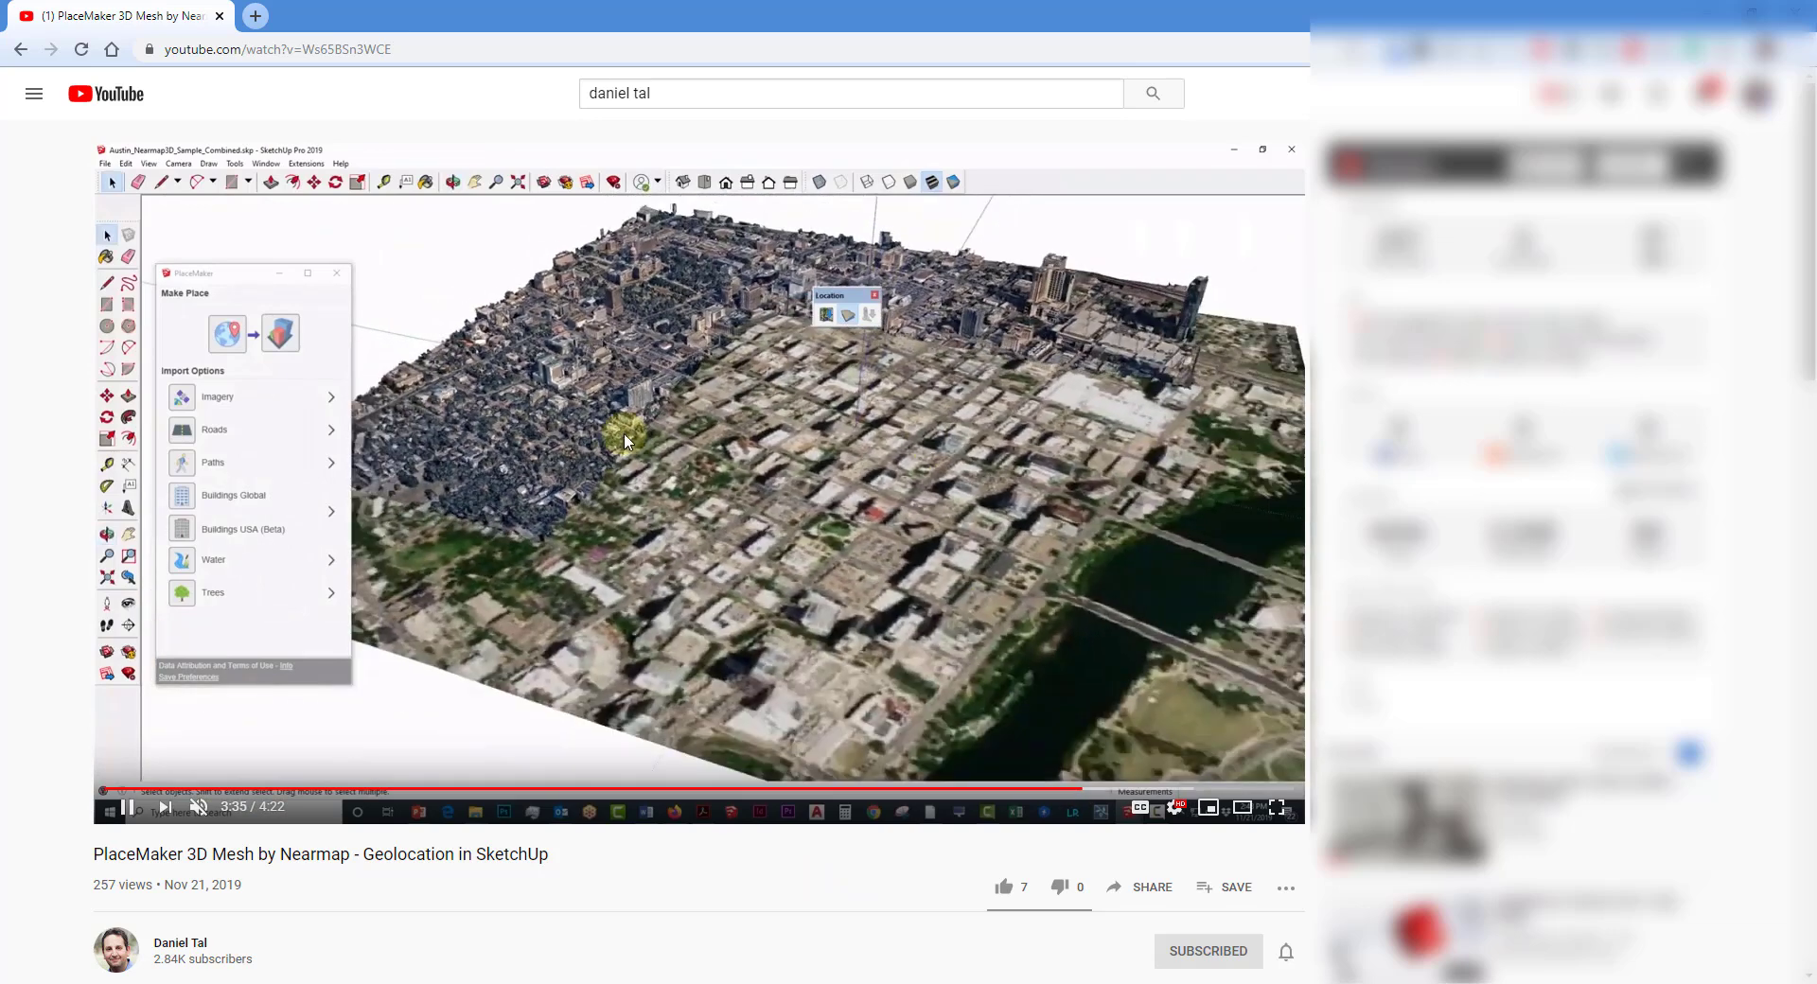